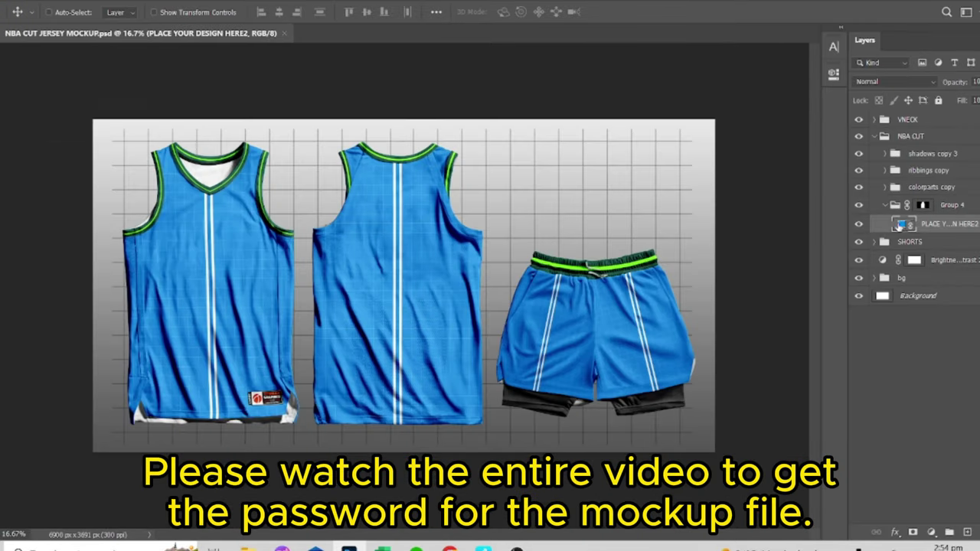
Open the NBA CUT group's PLACE YOUR DESIGN HERE2 smart object to edit the flat jersey panels.
scroll(667, 269, "up", 1)
scroll(685, 227, "up", 1)
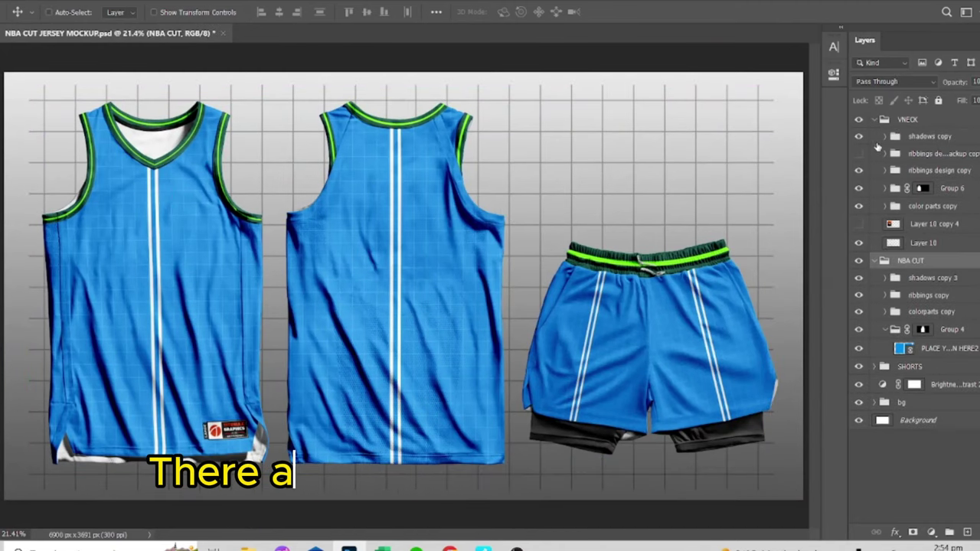
left_click(886, 187)
left_click(941, 245)
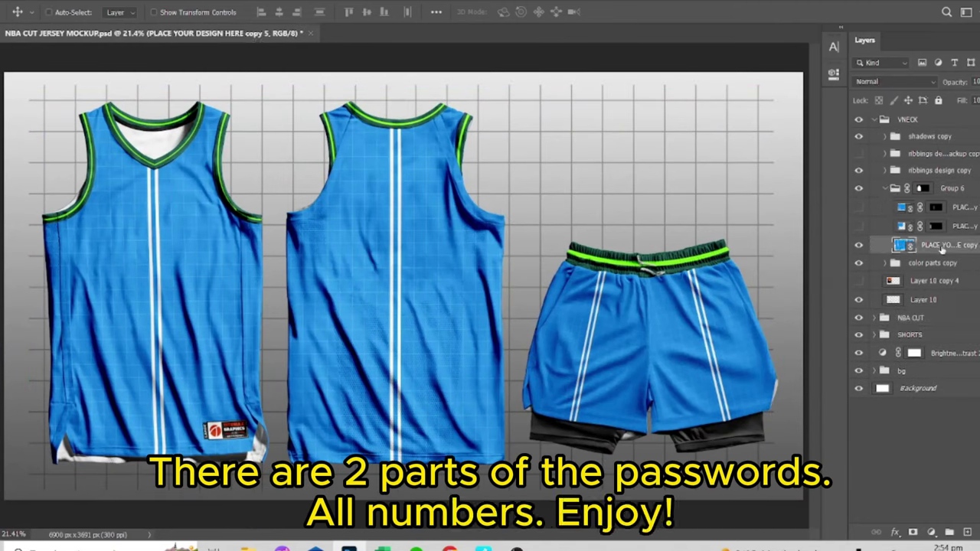
left_click(875, 317)
left_click(936, 405)
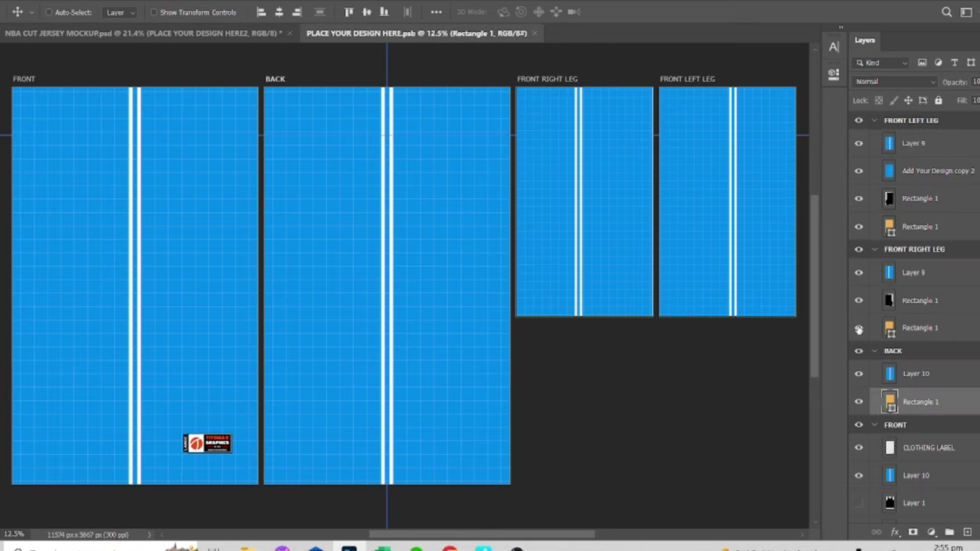
Add a black Solid Color fill layer over the FRONT panel.
left_click(917, 433)
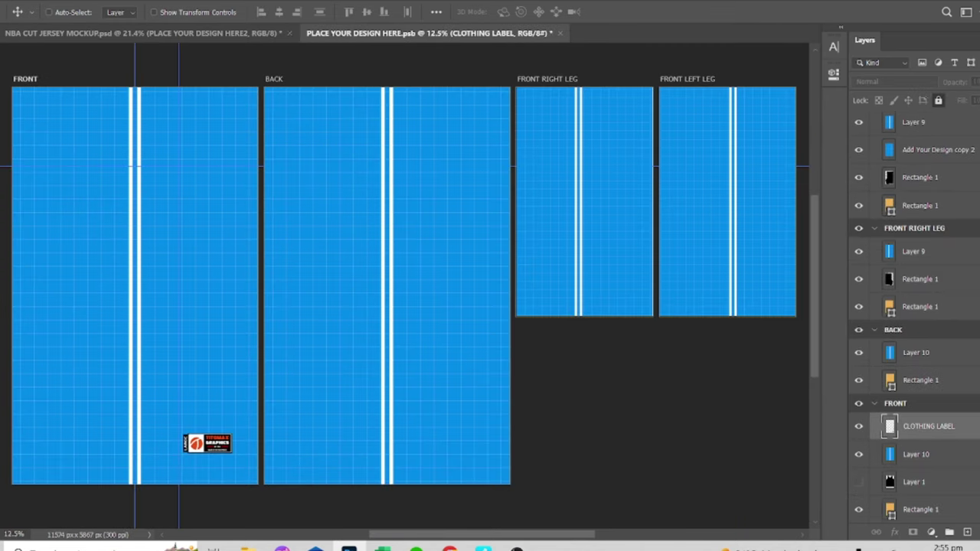
left_click(861, 306)
left_click(913, 481)
left_click(916, 454)
left_click(931, 532)
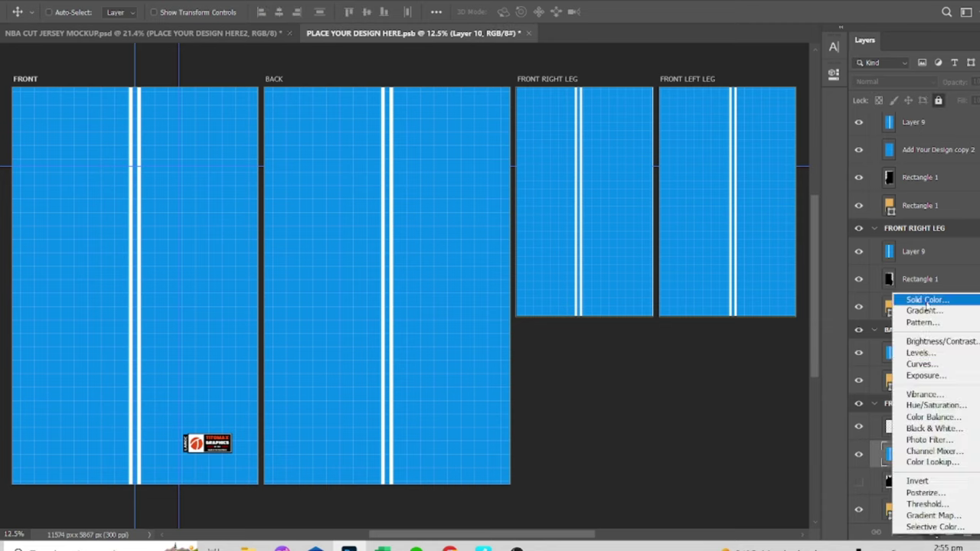
left_click(927, 302)
left_click(865, 280)
Duplicate the fill as white #ffffff, copy both fills into the BACK group, and save.
key("ctrl+j")
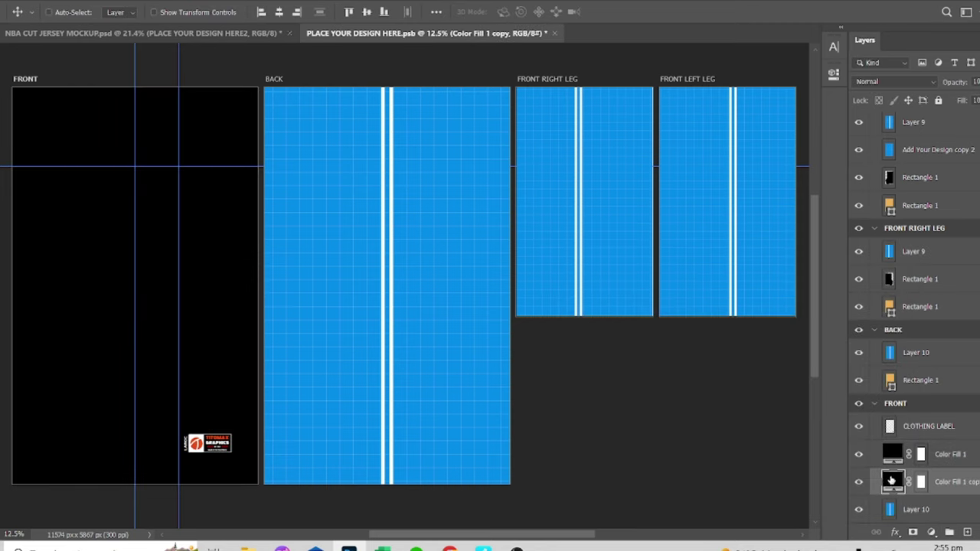
double_click(893, 482)
type("ffffff")
left_click(865, 281)
left_click(954, 457, "shift")
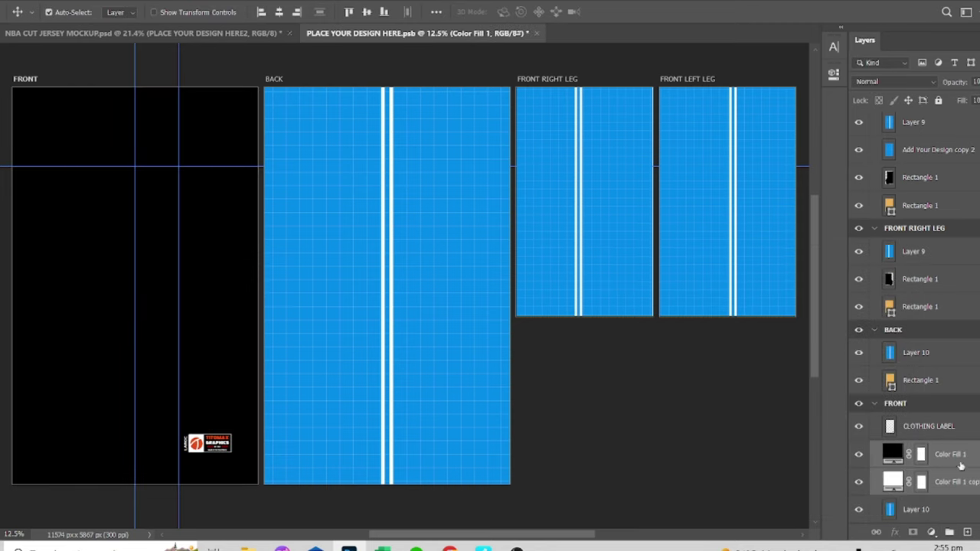
left_click_drag(953, 457, 944, 356)
key("ctrl+s")
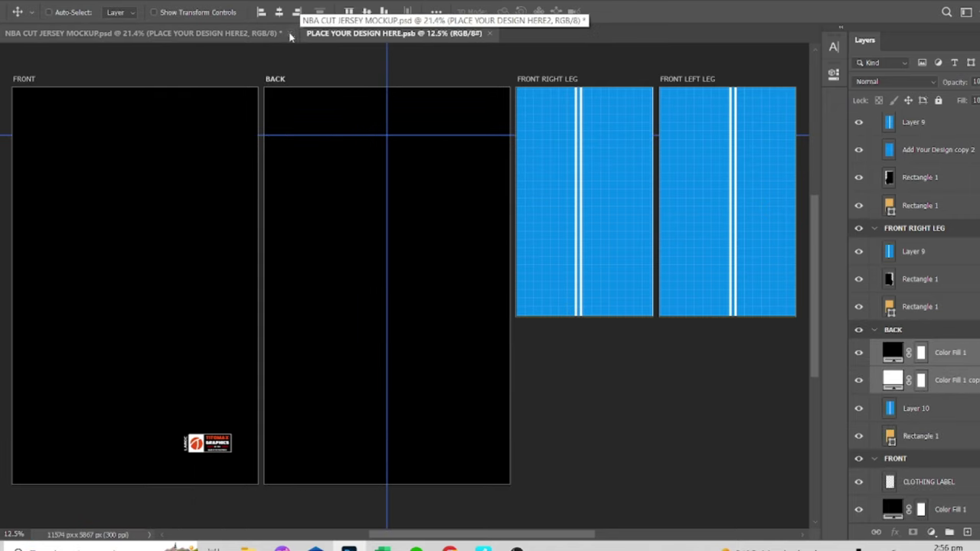
Draw a white-to-black vertical gradient on the FRONT black fill's layer mask.
left_click(893, 380)
scroll(906, 444, "down", 3)
left_click(920, 418)
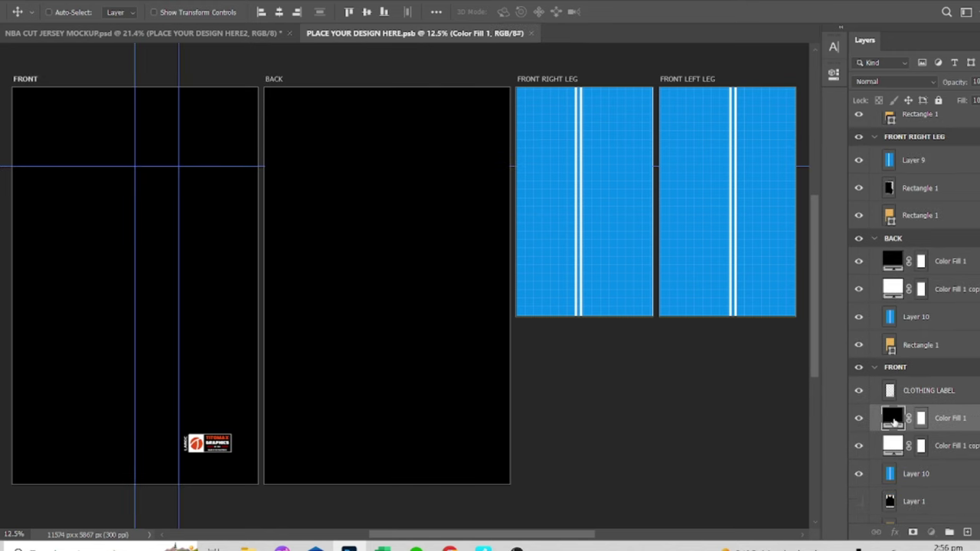
key("g")
left_click_drag(149, 276, 140, 81)
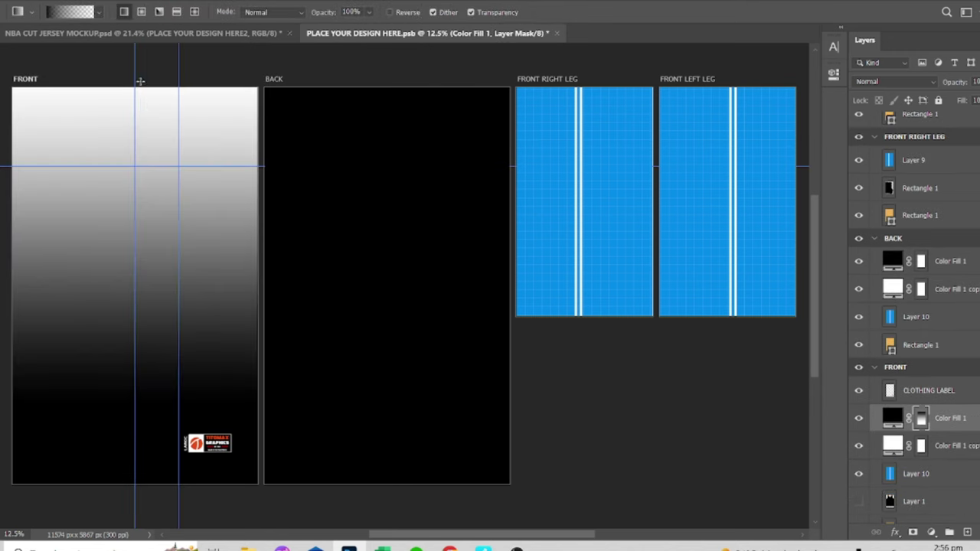
left_click_drag(132, 447, 131, 448)
left_click_drag(135, 360, 137, 398)
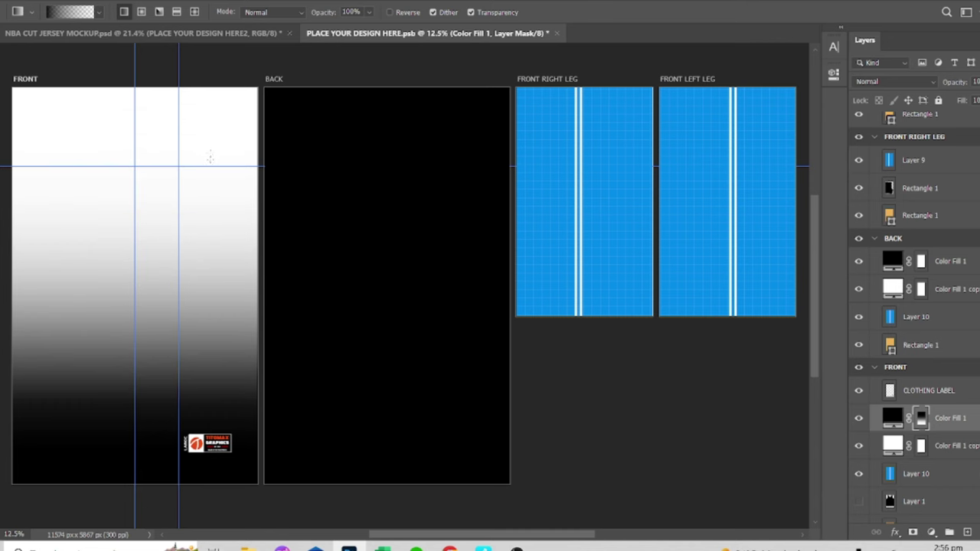
Copy the gradient fill layers into the BACK group and draw a thin black strip on FRONT's left edge.
left_click_drag(921, 418, 921, 261)
left_click(469, 204)
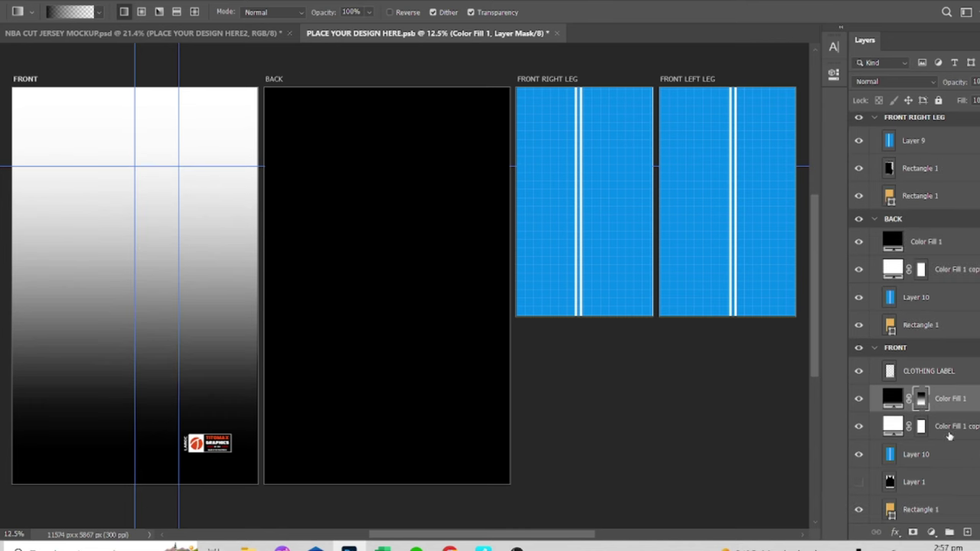
key("ctrl+z")
key("ctrl+z")
key("ctrl+z")
key("ctrl+z")
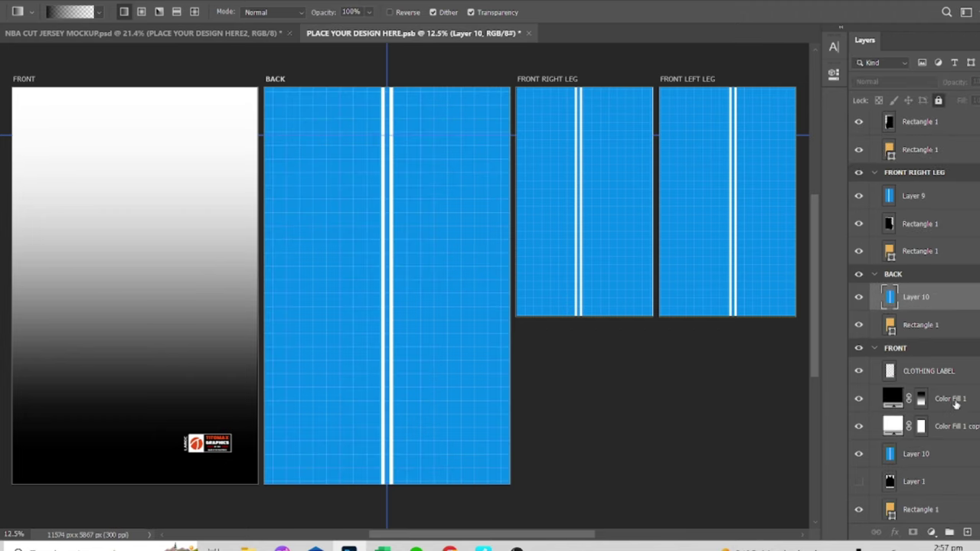
left_click_drag(955, 404, 937, 282)
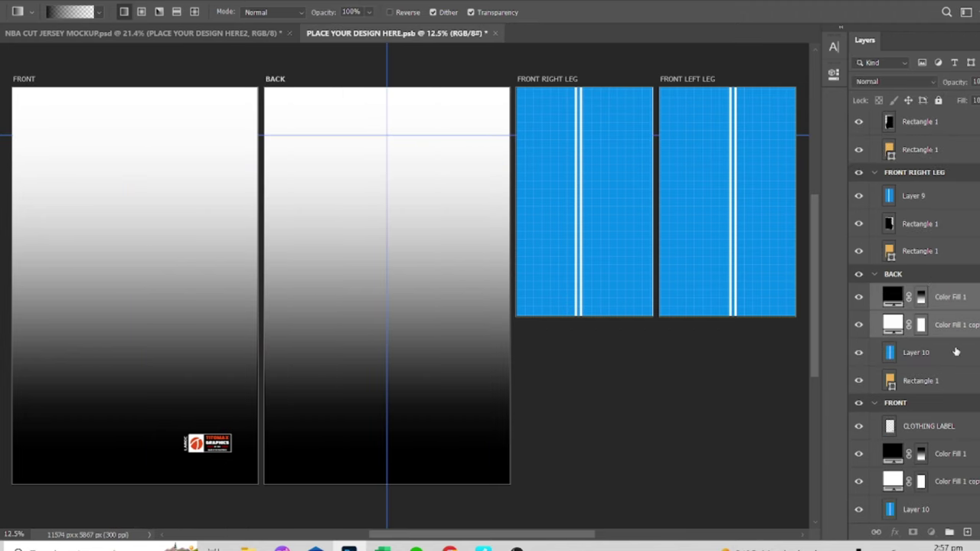
key("u")
left_click_drag(12, 87, 34, 485)
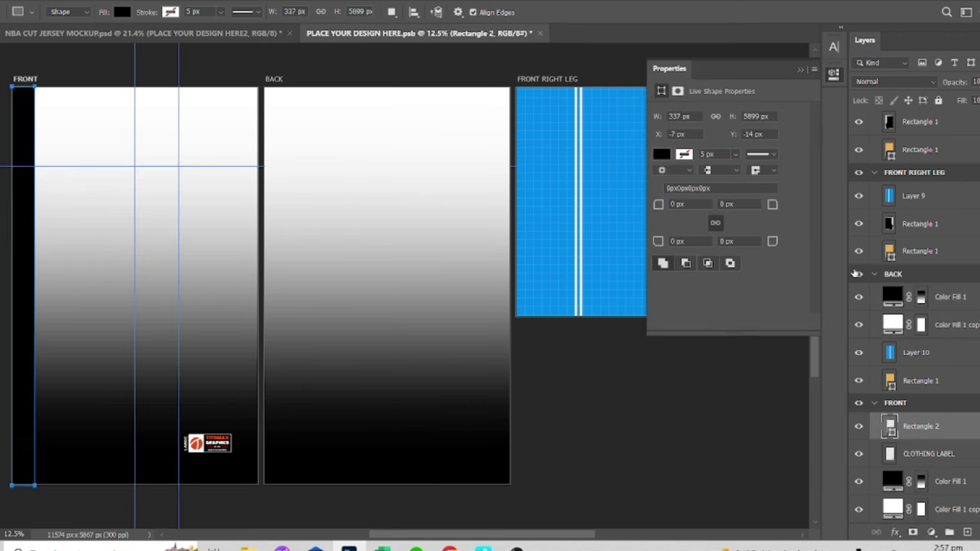
Duplicate the black strip and move it flush to FRONT's right edge.
key("ctrl+j")
key("v")
left_click_drag(171, 335, 253, 326)
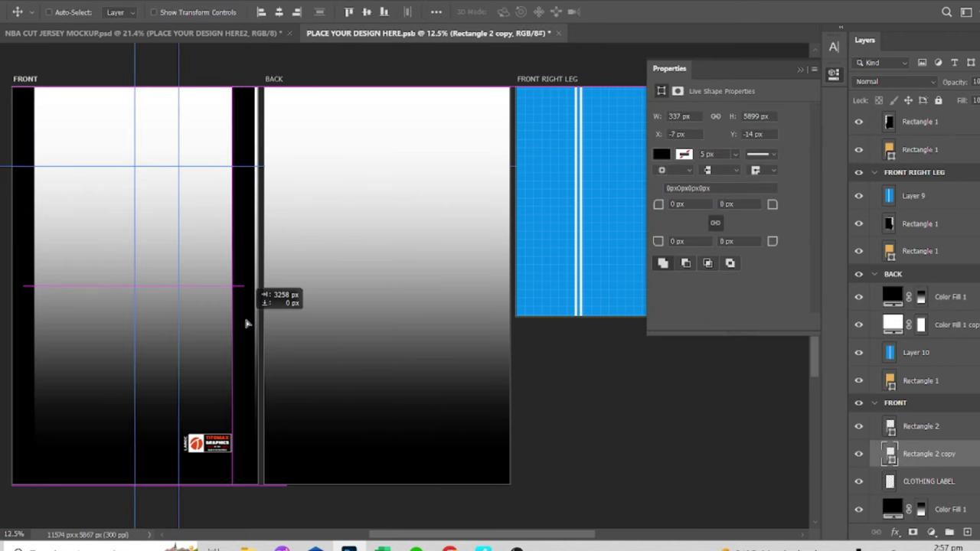
key("shift+Right")
key("shift+Right")
key("shift+Right")
key("shift+Right")
key("shift+Right")
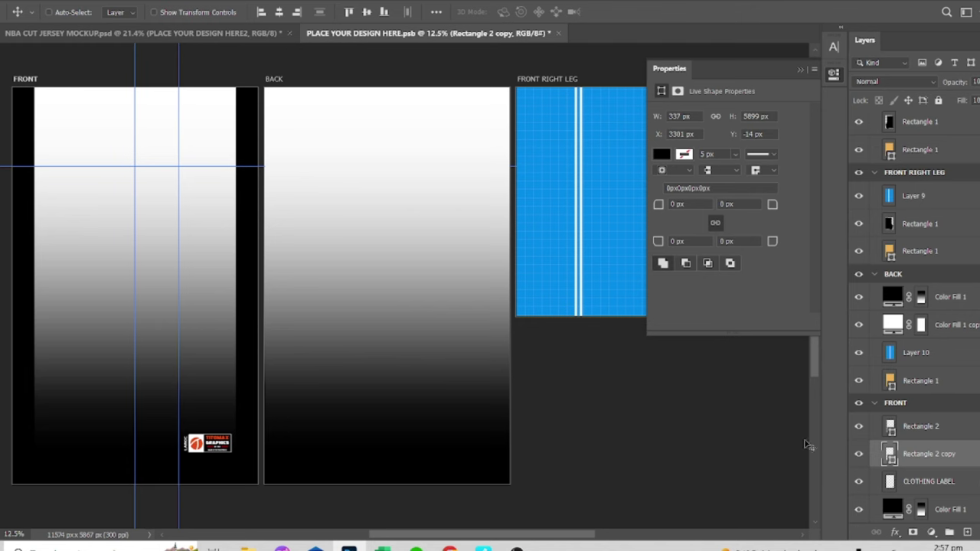
Compare the left and right strip positions, then save the design file.
left_click(920, 427)
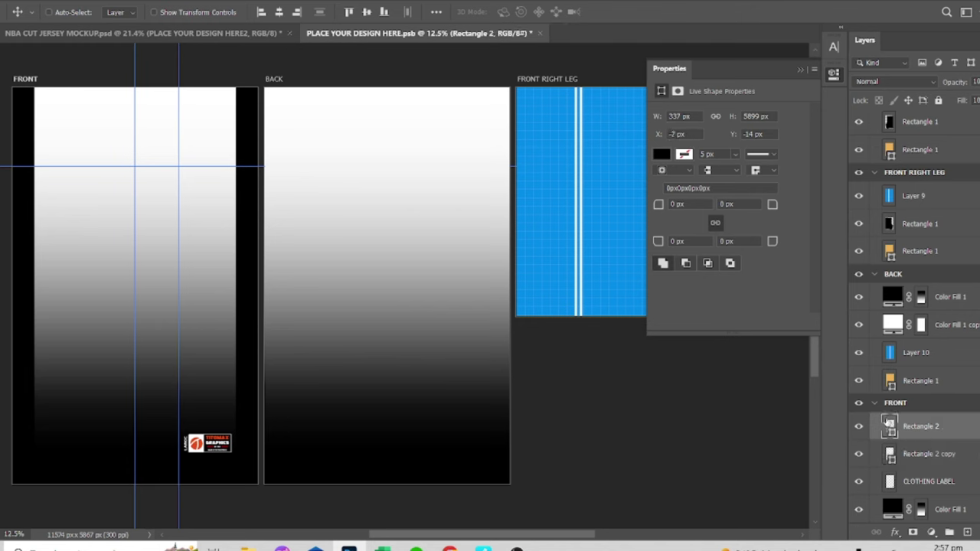
left_click(919, 454)
left_click(923, 426)
left_click(948, 452)
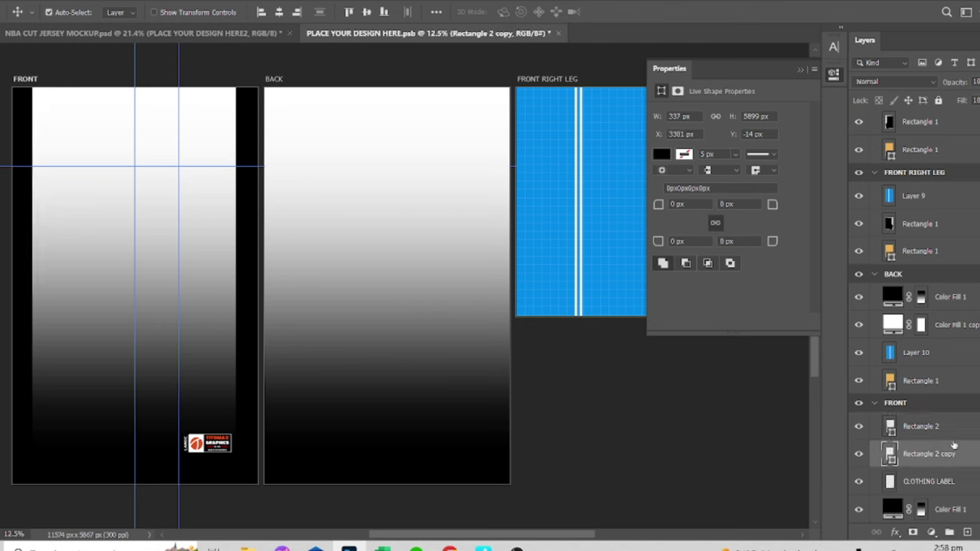
left_click(927, 424)
left_click(954, 452)
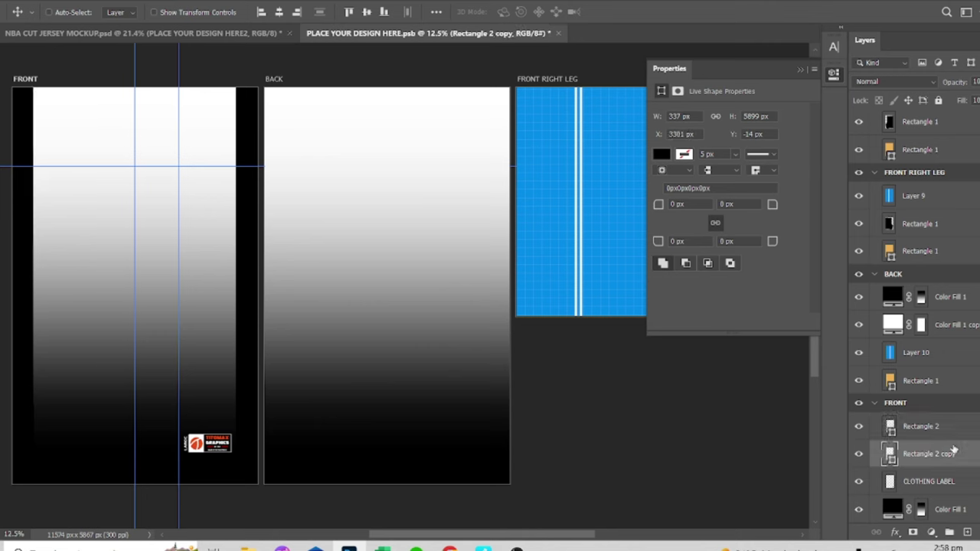
key("ctrl+s")
Preview the changes in the jersey mockup and return to the design file.
left_click(801, 70)
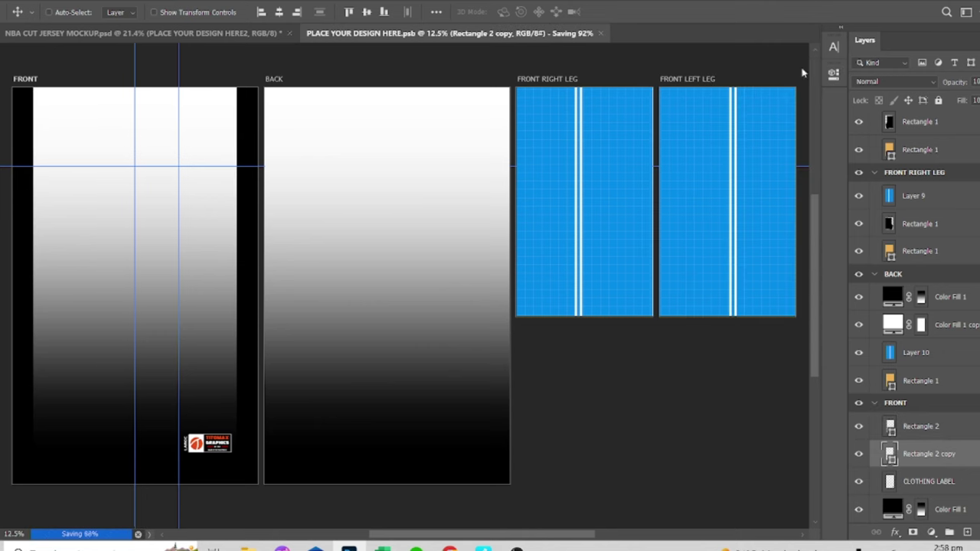
left_click(196, 33)
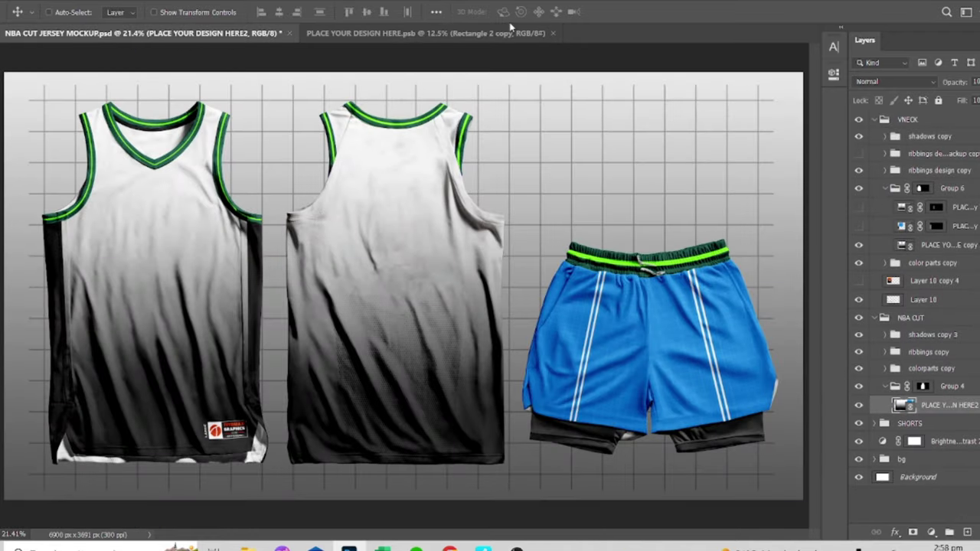
left_click(436, 33)
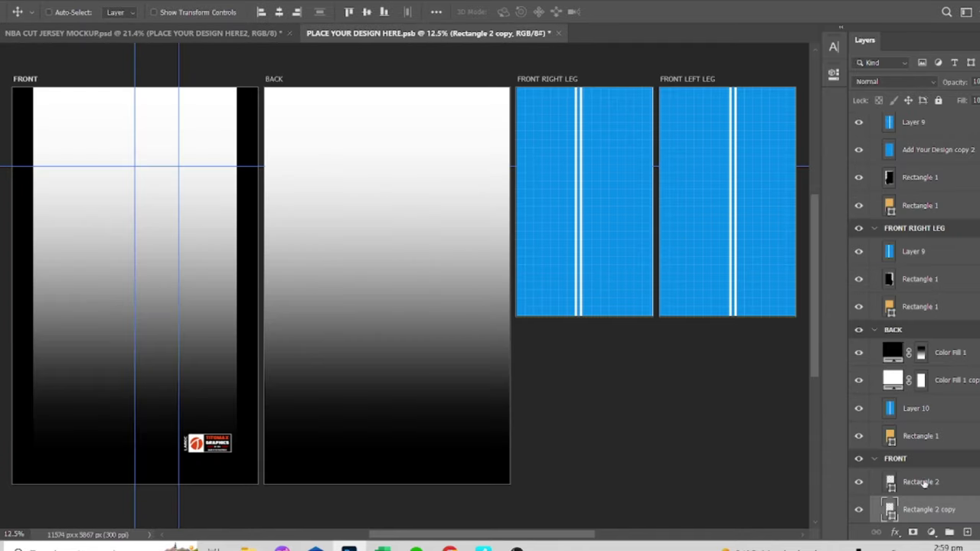
Redraw the FRONT fill mask gradient so white extends lower before turning black.
left_click(946, 492)
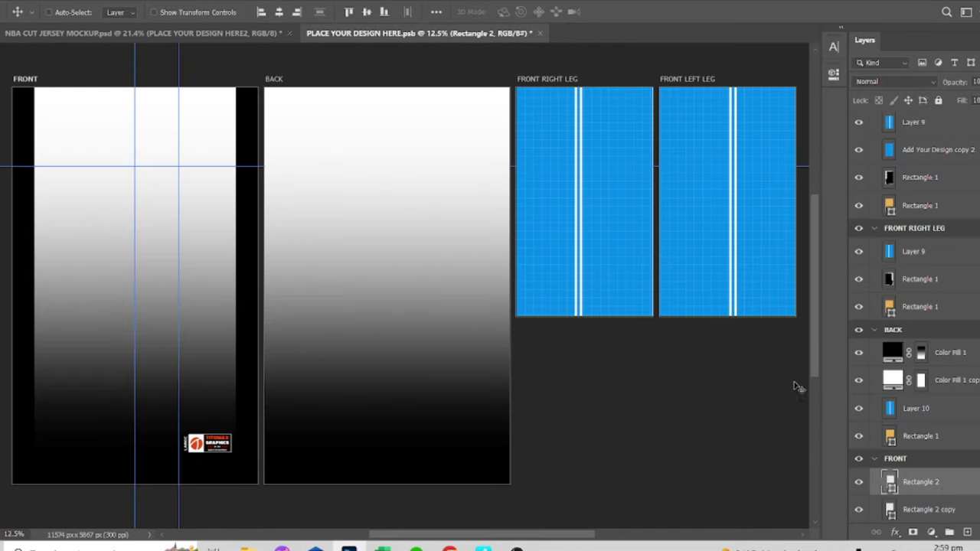
key("t")
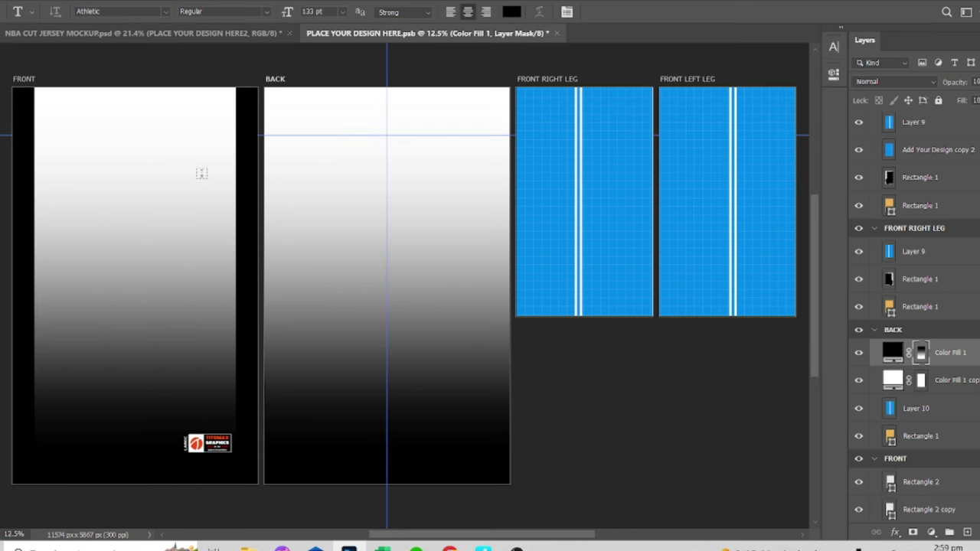
key("g")
left_click(156, 335, "ctrl")
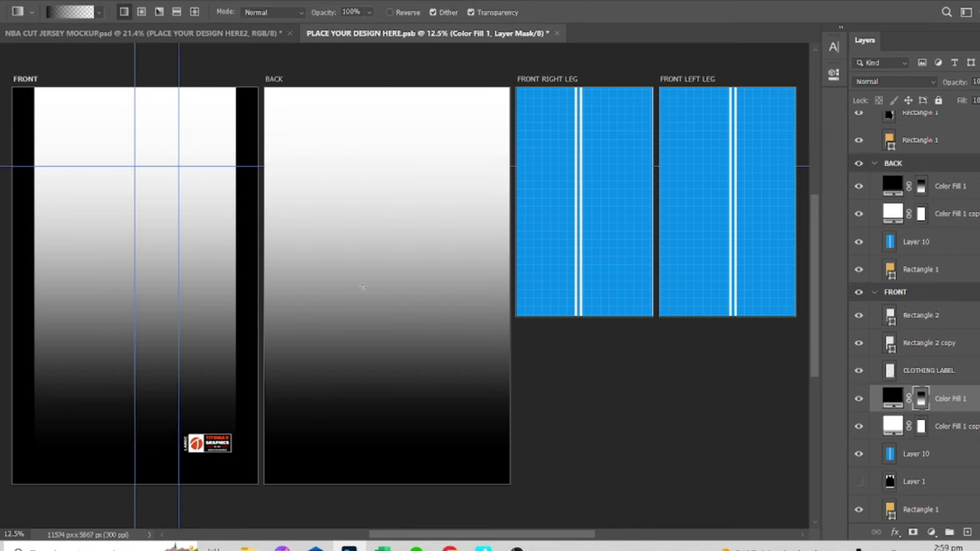
left_click_drag(162, 391, 161, 418)
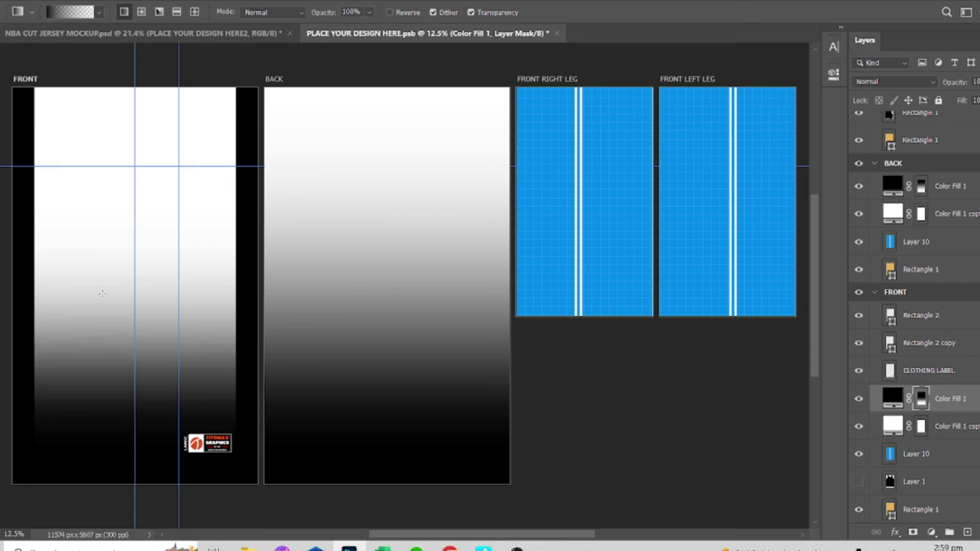
Add 'LIgueran' text to the FRONT panel and centre it horizontally.
key("t")
left_click(152, 222)
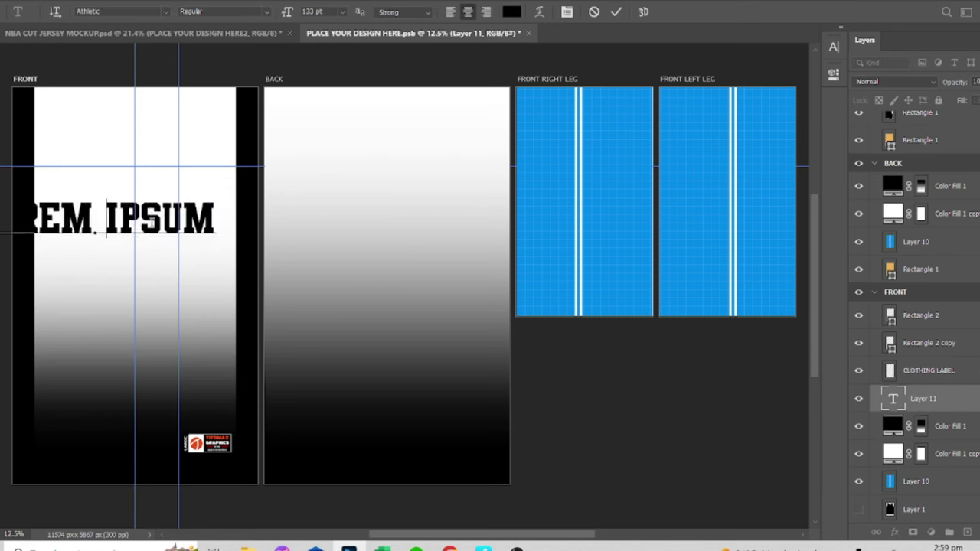
type("LIgueran")
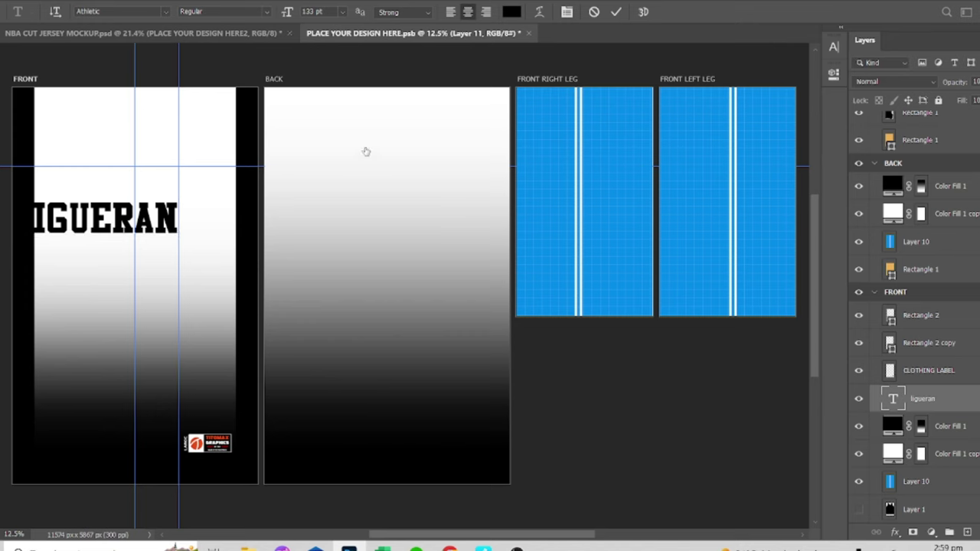
key("ctrl+Return")
key("v")
key("ctrl+a")
left_click(279, 12)
Set the ligueran text to Sports Jersey font with All Caps and Faux Bold.
left_click(834, 47)
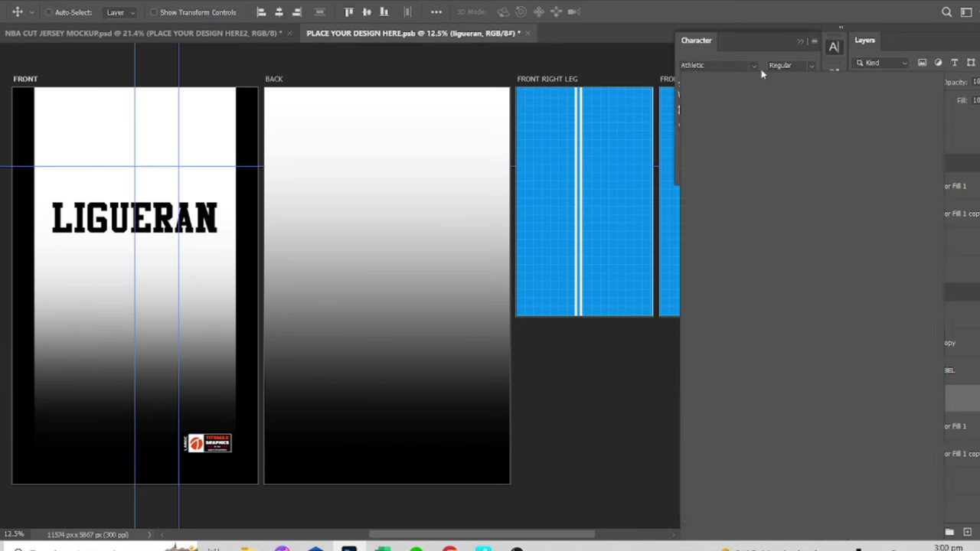
left_click(754, 65)
scroll(842, 307, "down", 10)
scroll(895, 349, "down", 10)
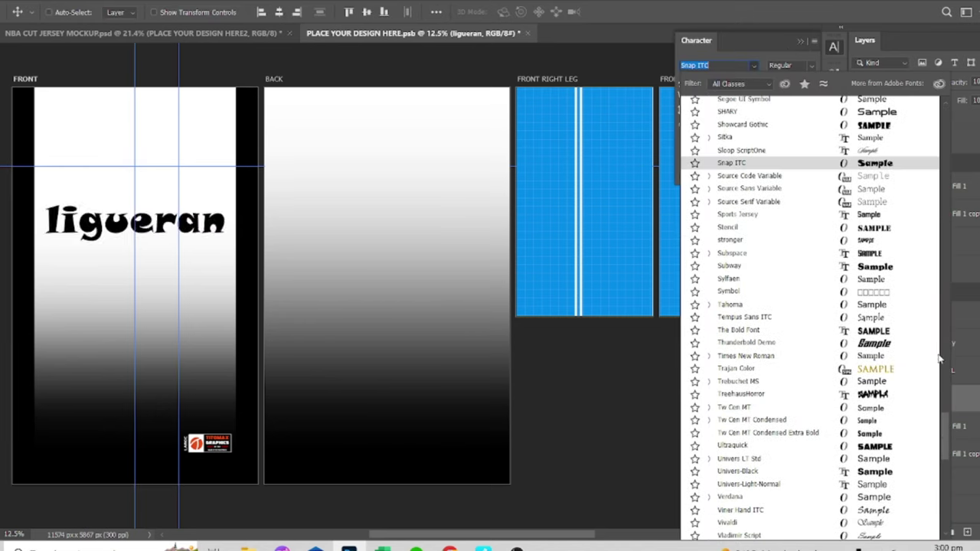
left_click(764, 214)
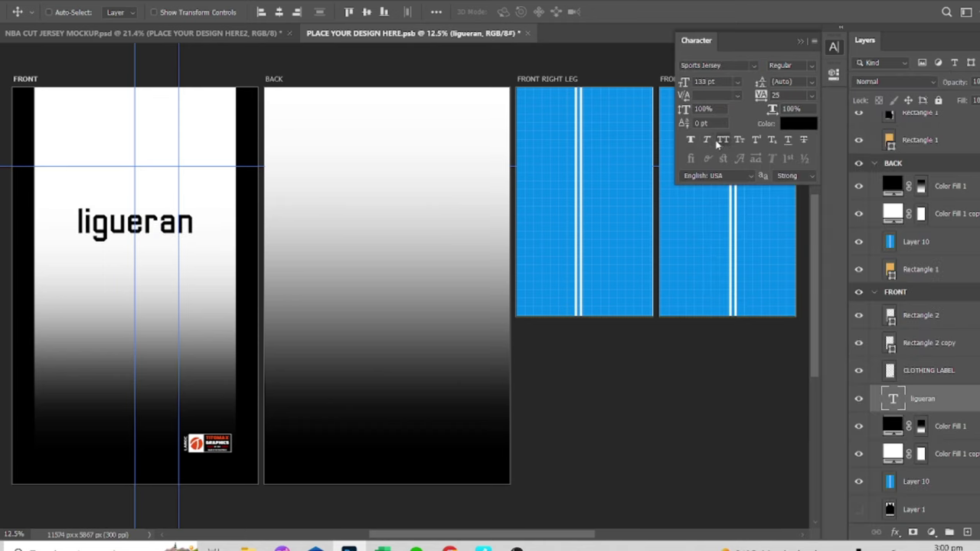
left_click(723, 140)
left_click(775, 177)
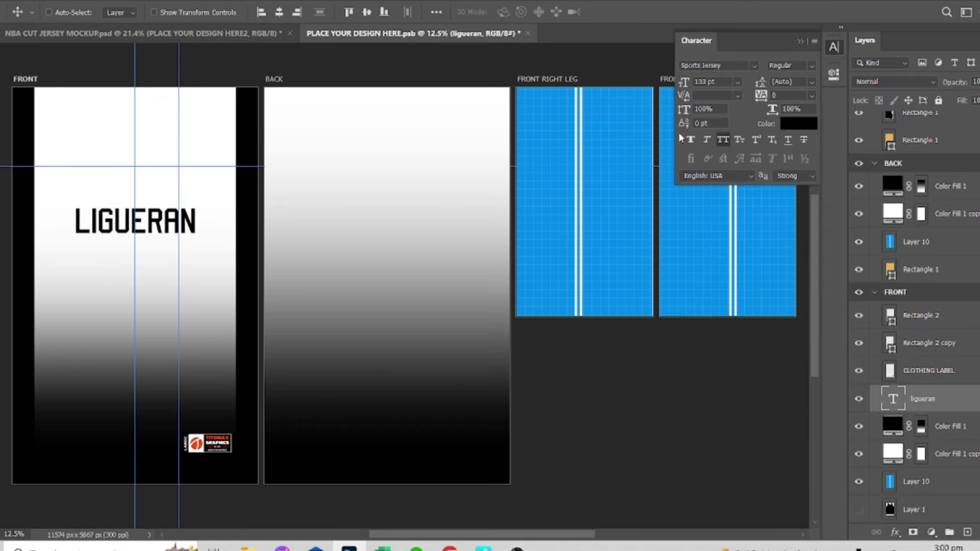
left_click(694, 140)
Rasterize the ligueran text layer and duplicate it.
right_click(921, 413)
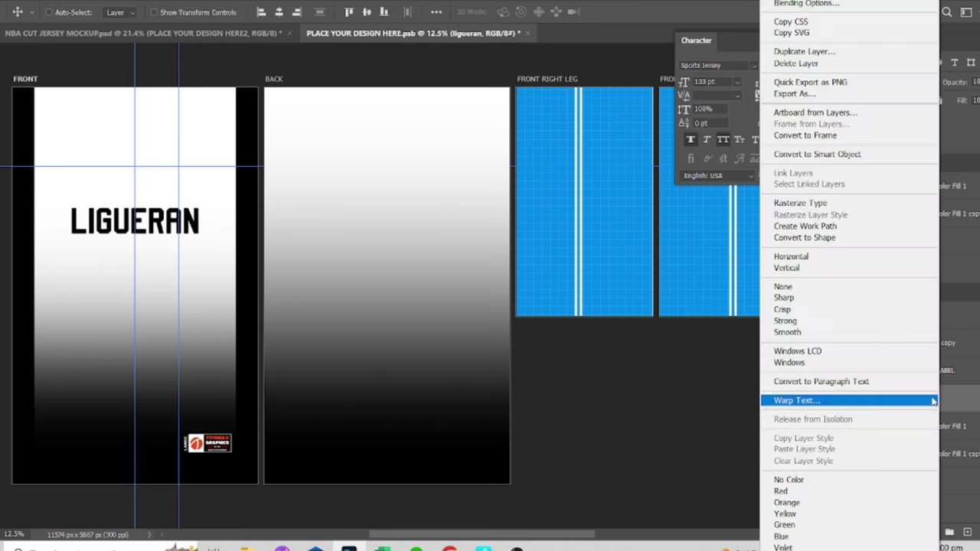
left_click(865, 205)
left_click_drag(918, 398, 918, 417)
Add a white Color Overlay to the lettering copy, then toggle it off.
left_click(896, 534)
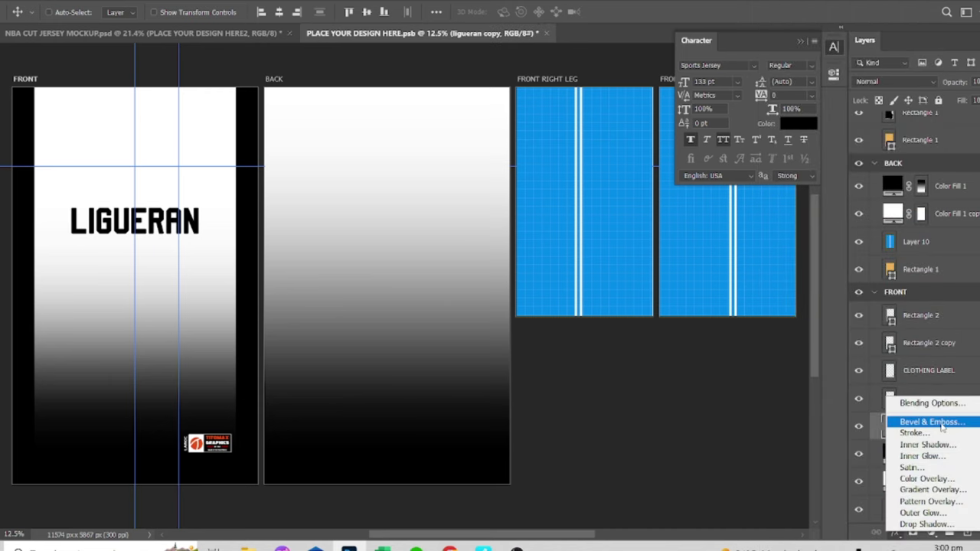
left_click(911, 492)
key("Return")
left_click(161, 1)
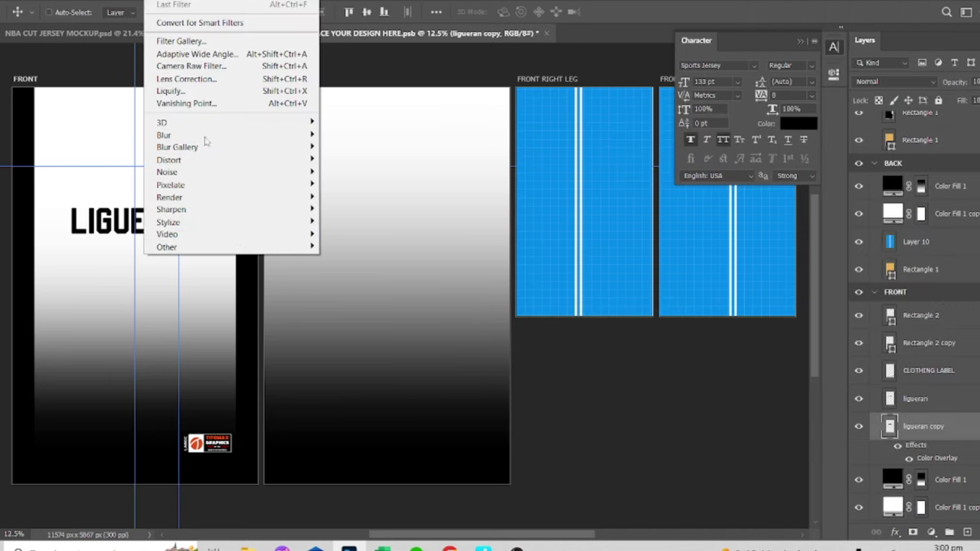
mouse_move(230, 234)
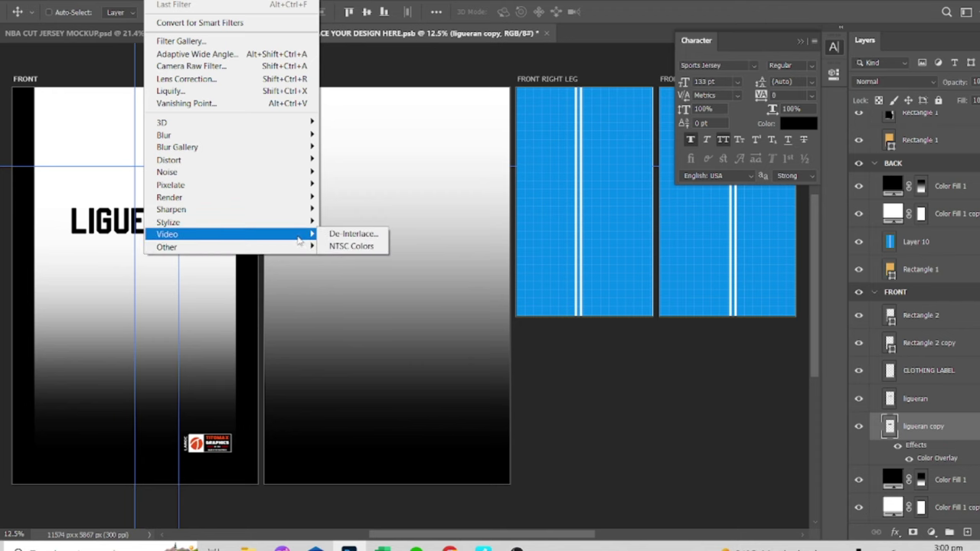
left_click(921, 454)
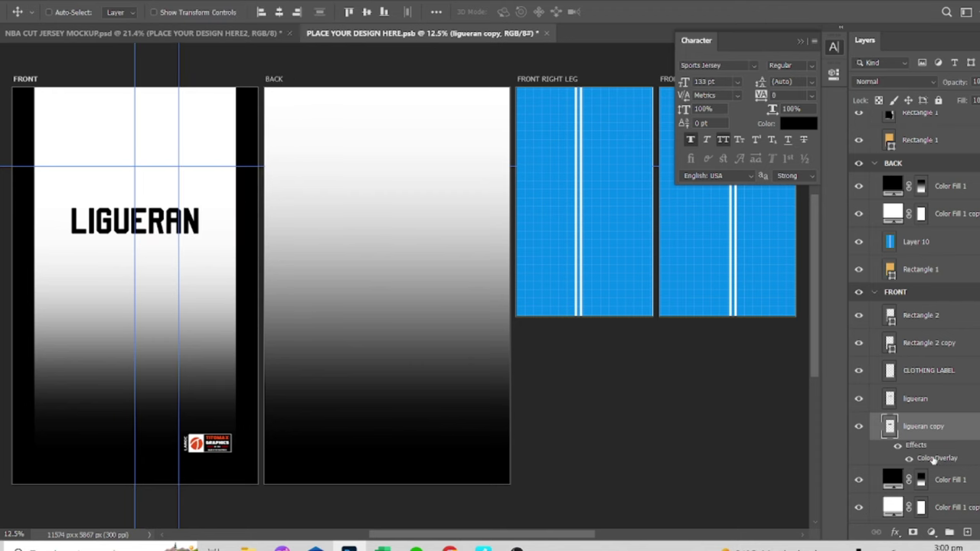
double_click(934, 458)
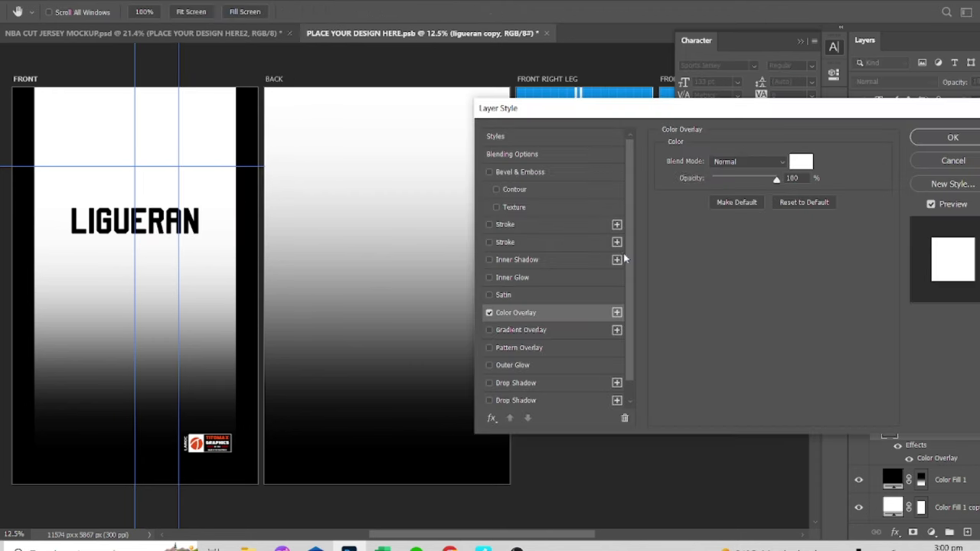
left_click(489, 313)
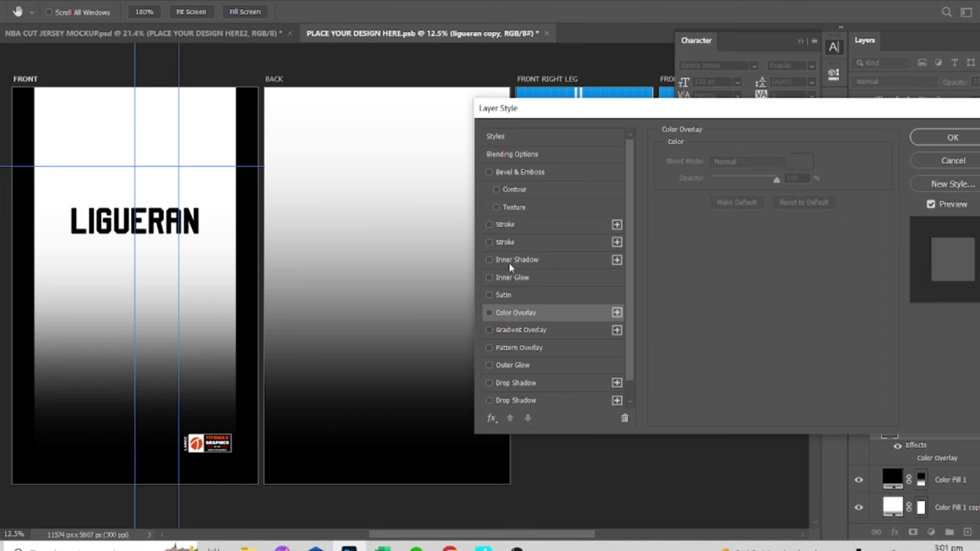
Add a black Stroke outline to the lettering copy.
left_click(490, 243)
left_click(692, 260)
left_click_drag(580, 396, 563, 457)
left_click(865, 280)
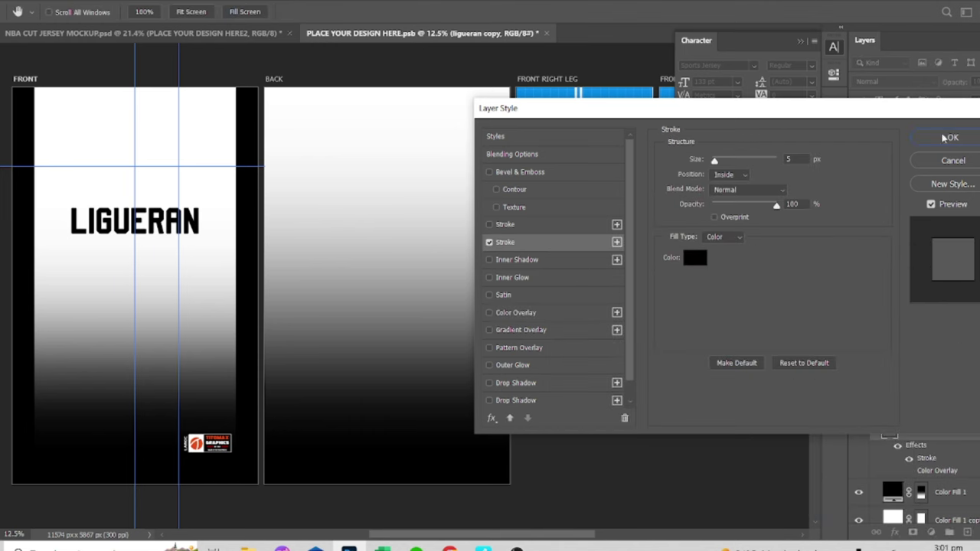
key("Return")
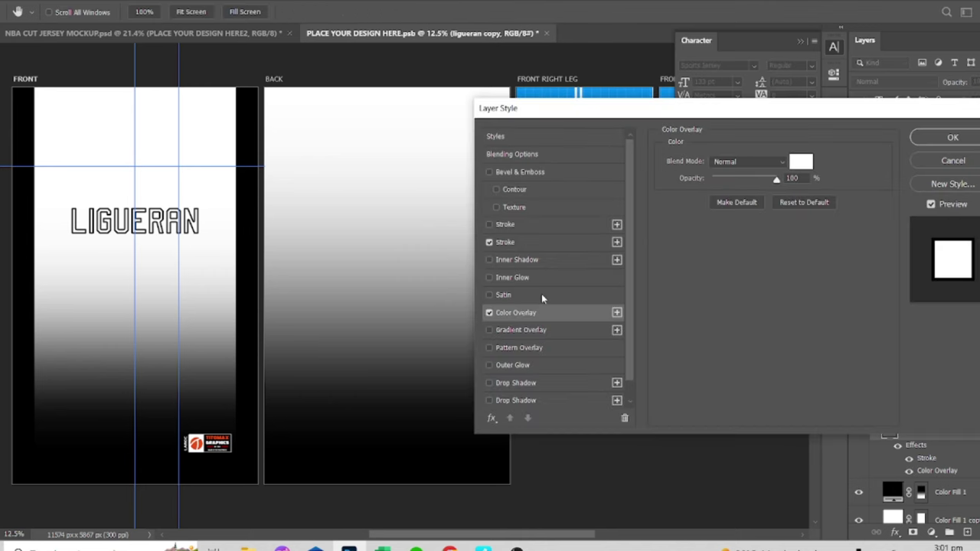
Set the stroke position to Center and its size to 15 px.
left_click(505, 242)
left_click(732, 175)
left_click(721, 186)
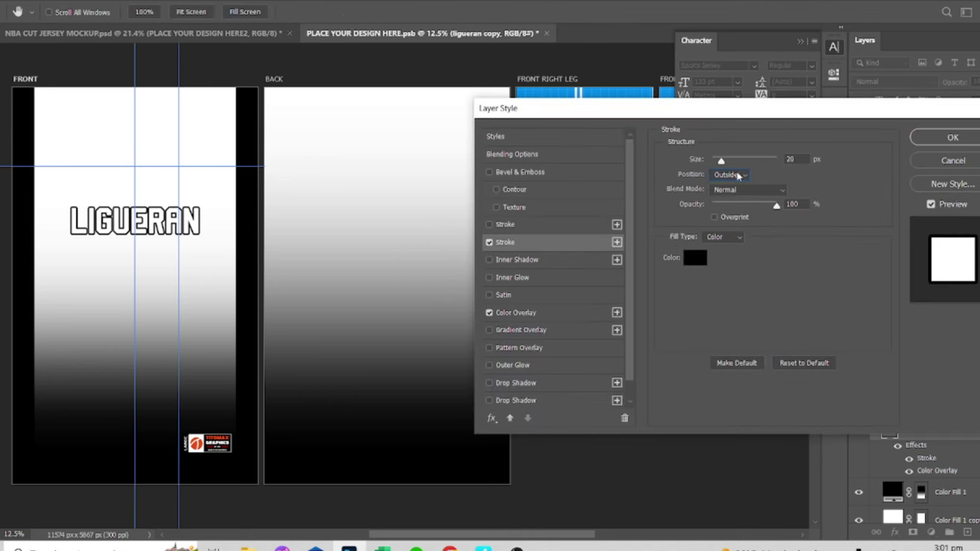
left_click(731, 175)
left_click(731, 206)
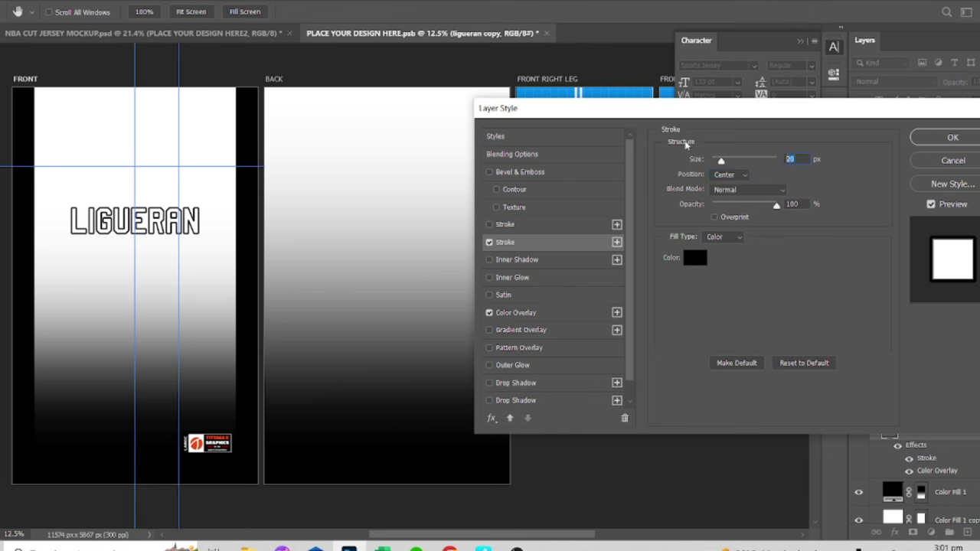
type("30")
key("BackSpace")
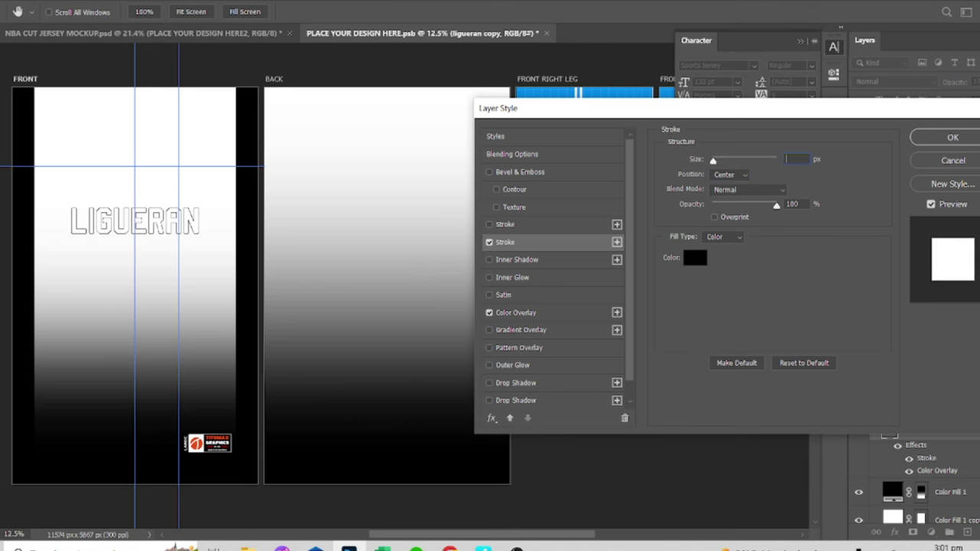
type("15")
key("Return")
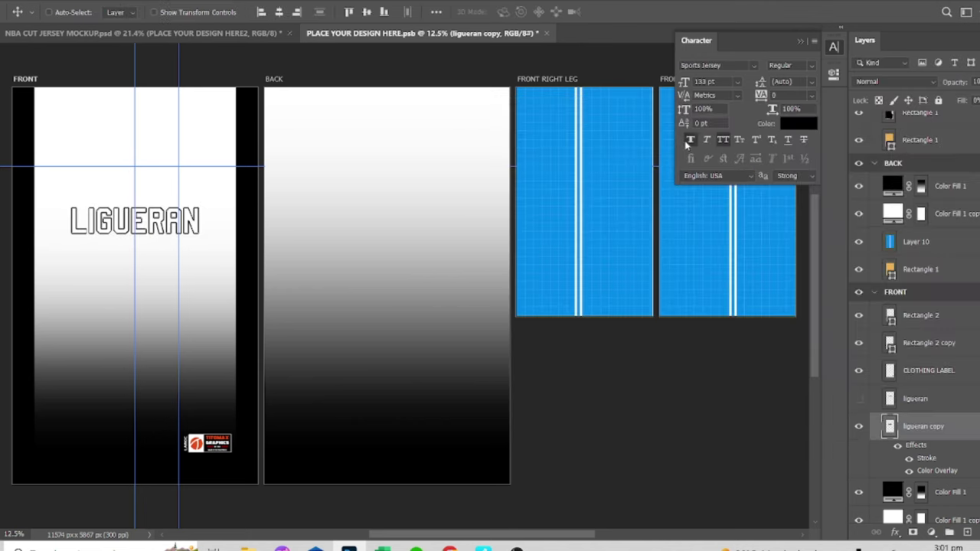
Add a Drop Shadow with distance 32, then remove the extra duplicate lettering layers.
left_click(894, 533)
left_click(919, 526)
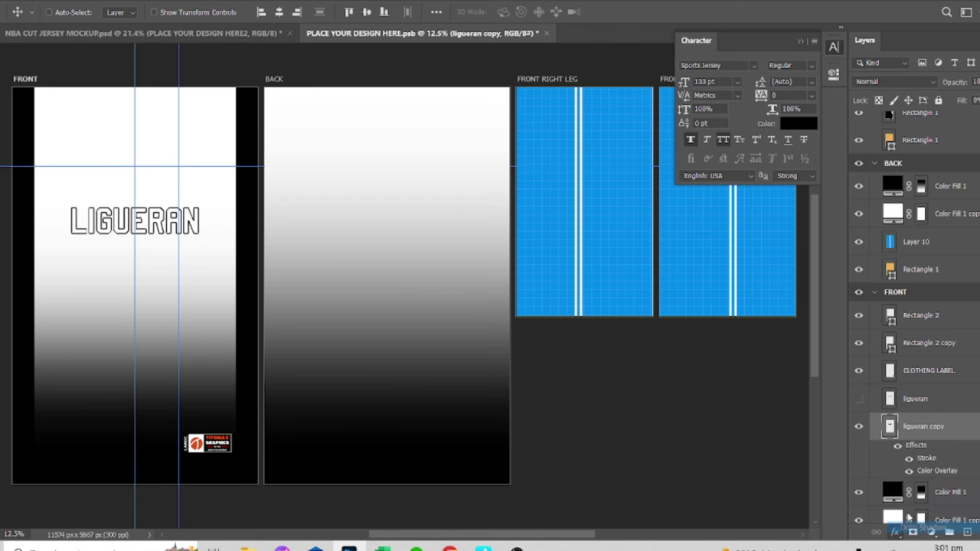
mouse_move(718, 223)
left_mouse_down()
mouse_move(734, 224)
mouse_move(719, 253)
left_mouse_up()
left_click(952, 138)
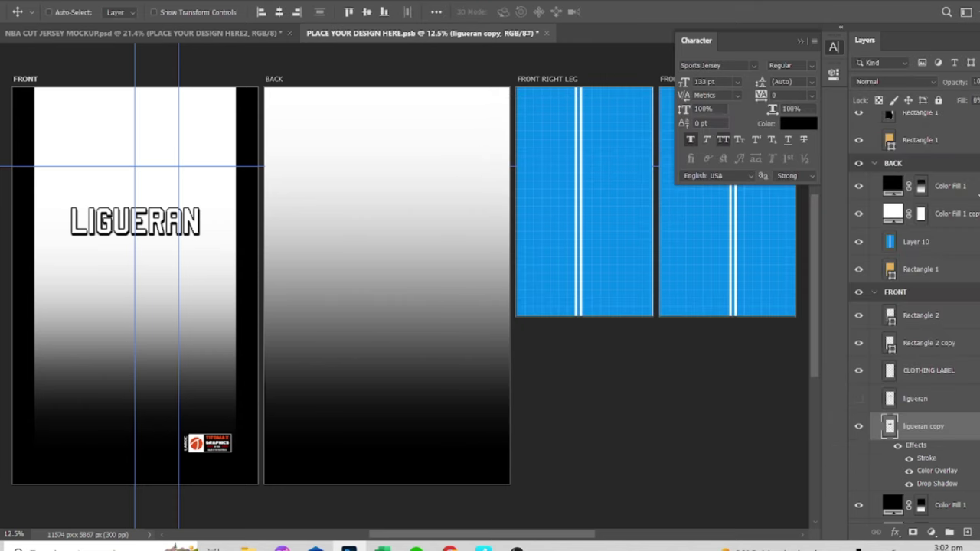
key("ctrl+j")
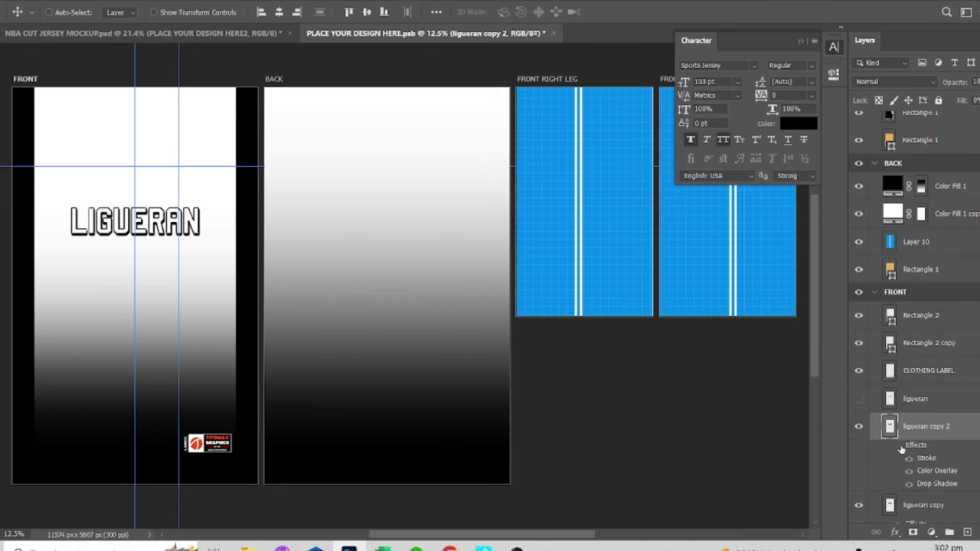
key("Delete")
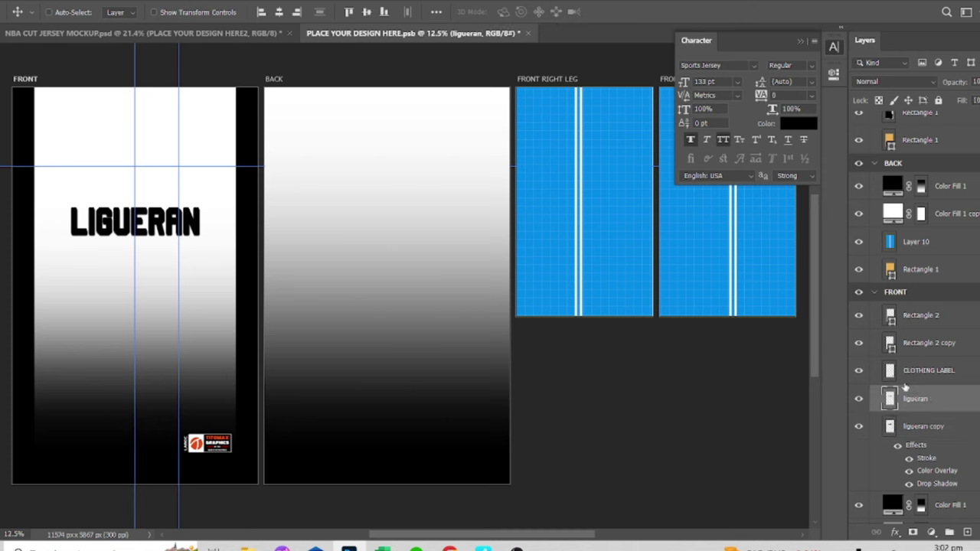
Type 'REPUBLIC' under LIGUERAN and scale it down to about a third.
key("t")
left_click(101, 253)
type("REP")
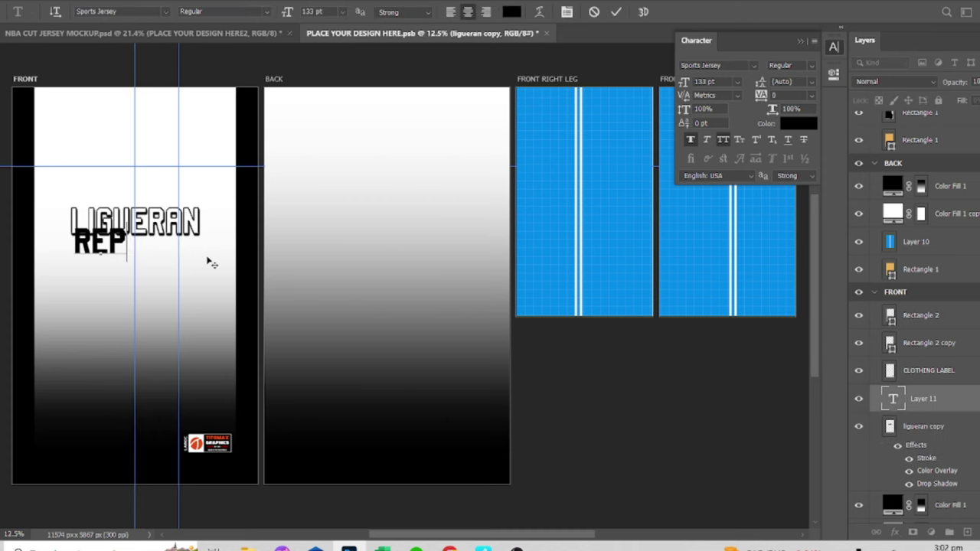
type("UBLIC")
key("ctrl+Return")
key("ctrl+t")
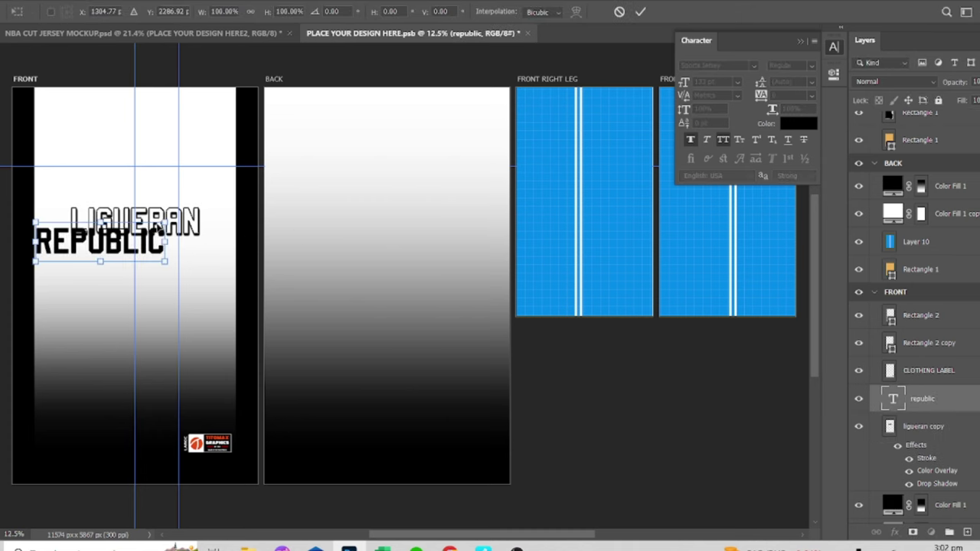
left_click_drag(163, 229, 124, 234)
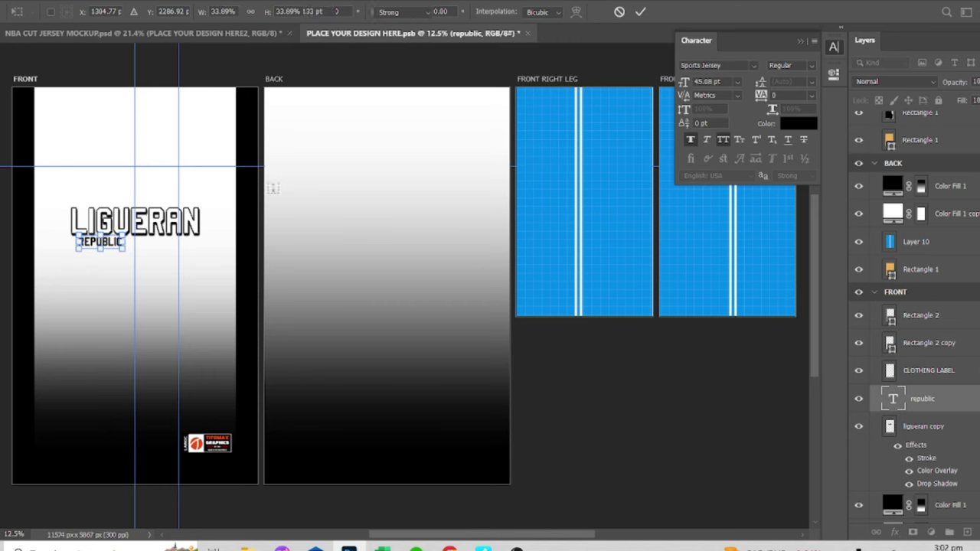
key("Return")
Set REPUBLIC's tracking to 200 and centre it under LIGUERAN.
left_click(812, 95)
left_click(692, 143)
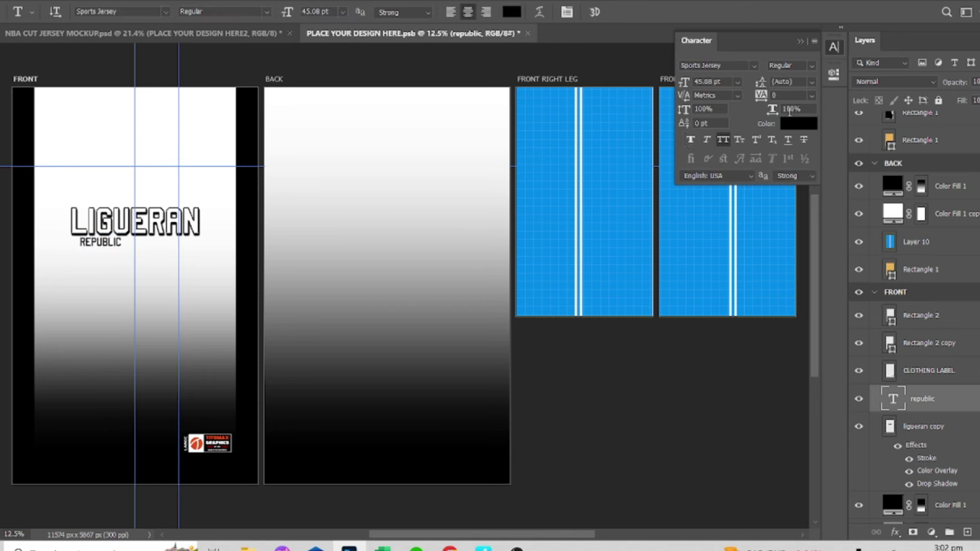
left_click(813, 98)
left_click(789, 259)
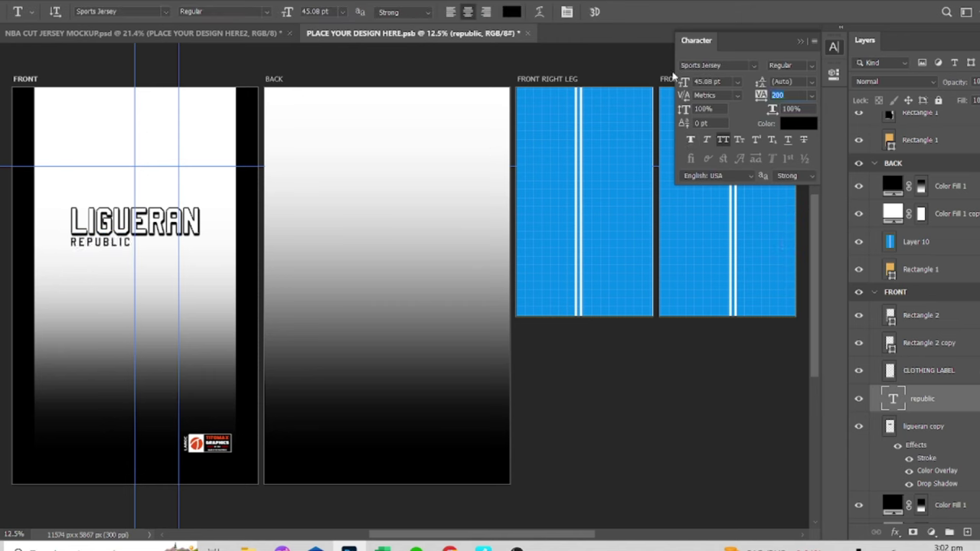
key("v")
key("ctrl+a")
left_click_drag(100, 242, 133, 242)
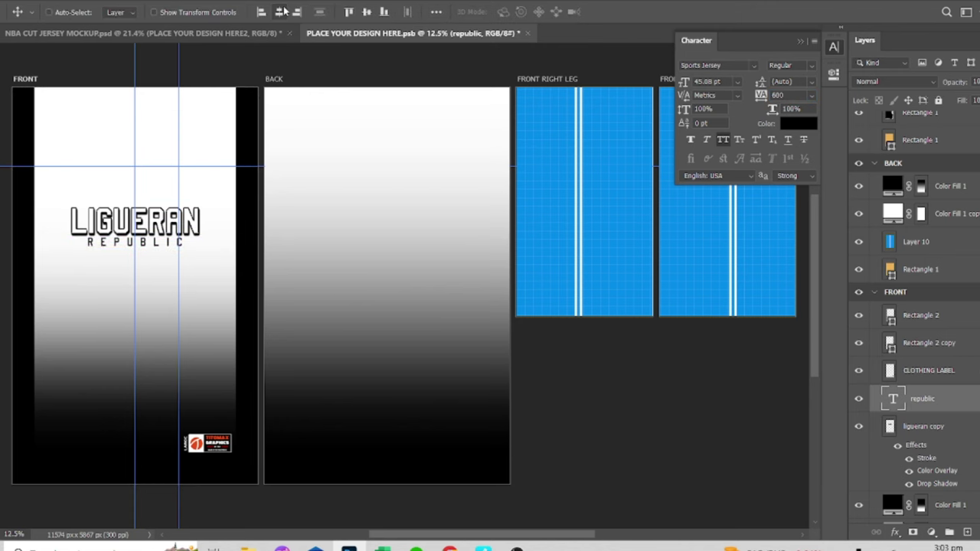
Save the design file and preview the new lettering on the jersey mockup.
key("ctrl+s")
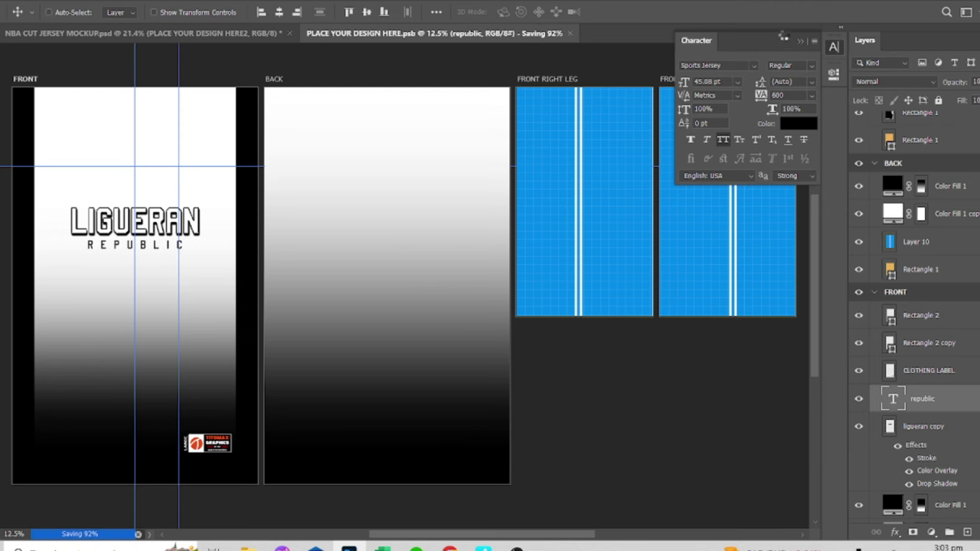
left_click(155, 32)
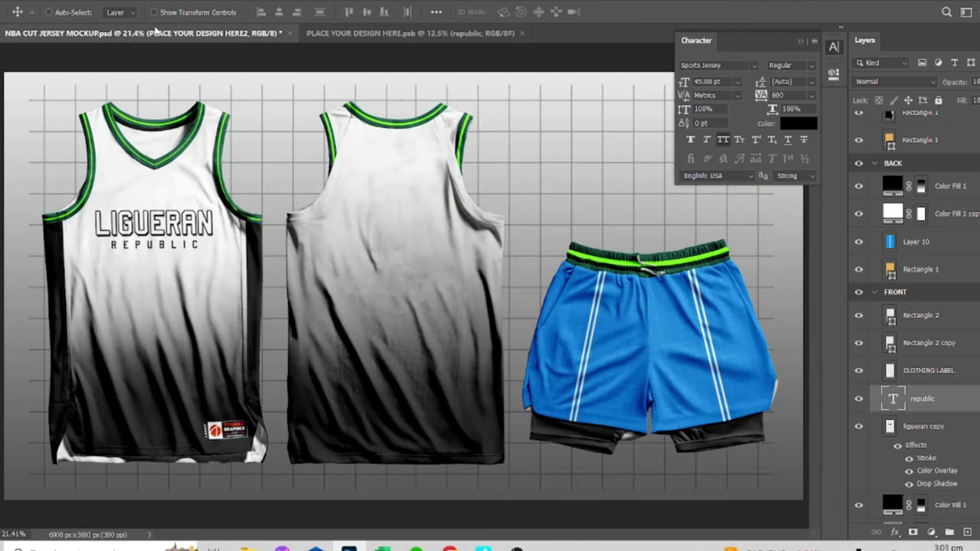
left_click(389, 33)
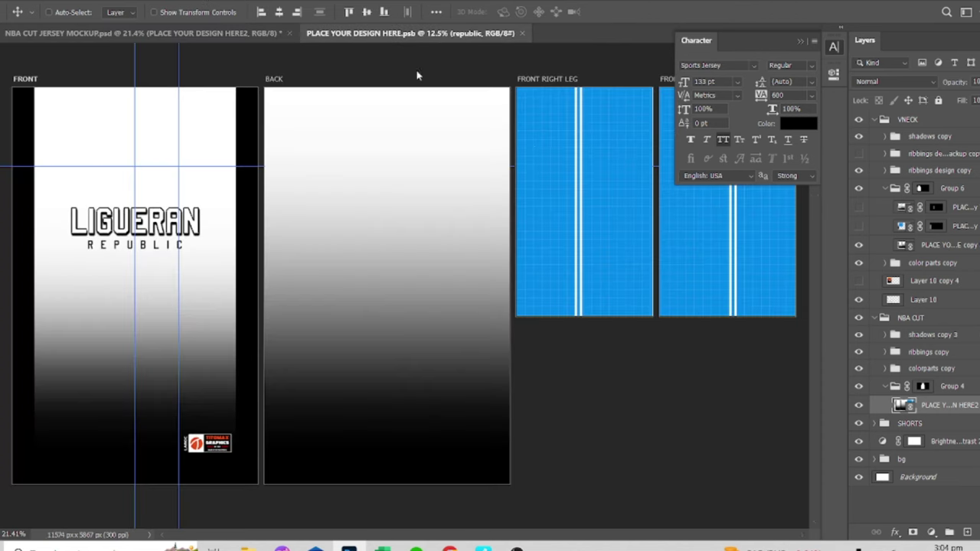
Enlarge the LIGUERAN REPUBLIC lettering slightly and select the republic layer.
key("ctrl+t")
left_click_drag(200, 249, 207, 247)
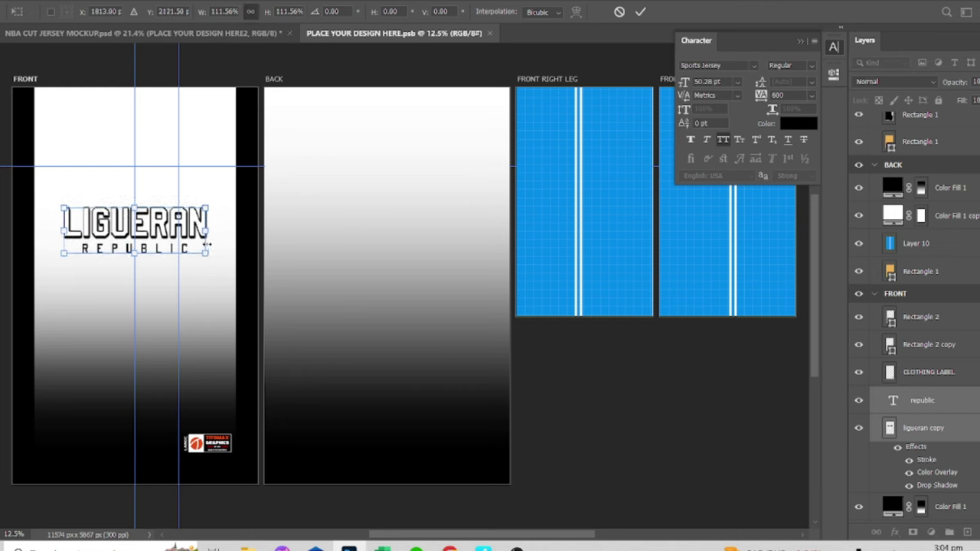
key("Return")
left_click(937, 406)
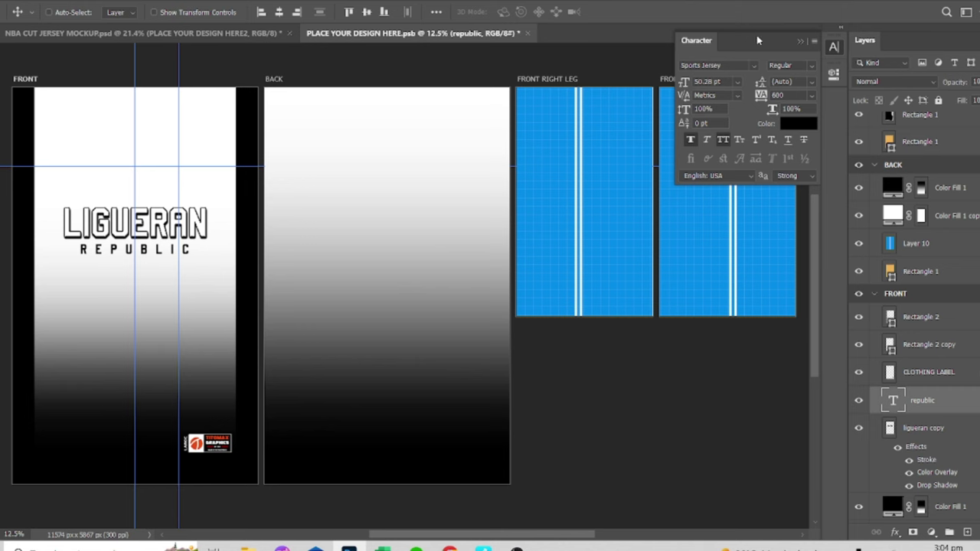
left_click(579, 130)
Open the maze pattern image files from Downloads.
key("ctrl+o")
left_click(124, 127)
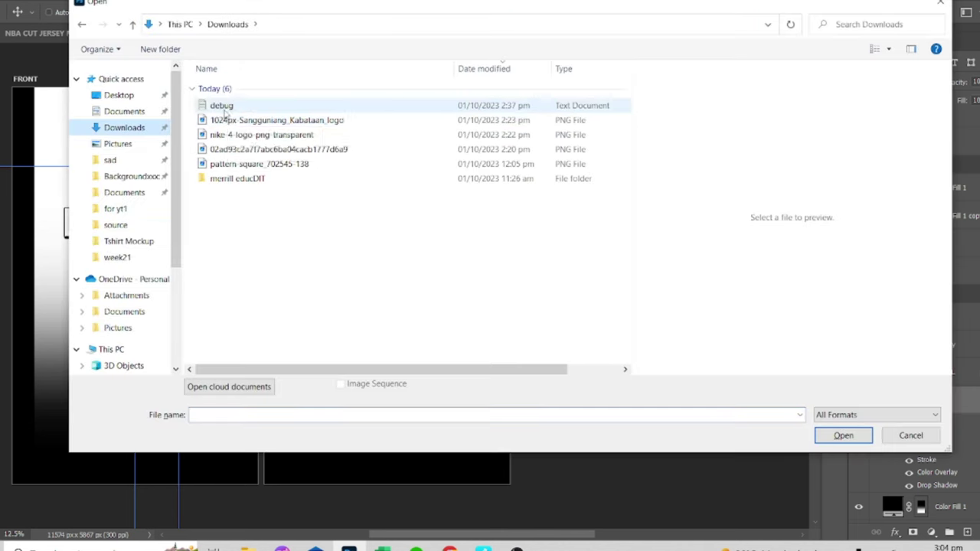
left_click(262, 135)
left_click(276, 149)
left_click(261, 135, "ctrl")
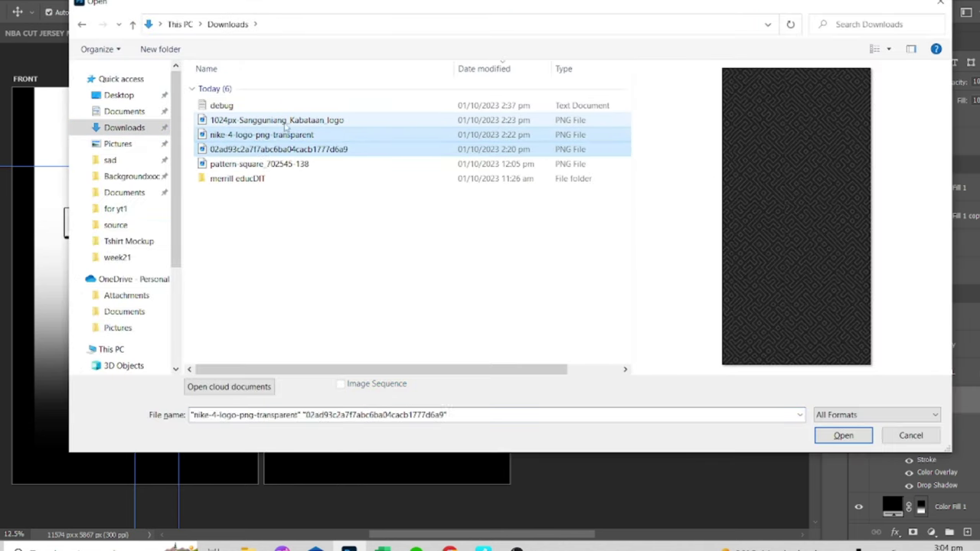
left_click(276, 120, "ctrl")
key("Return")
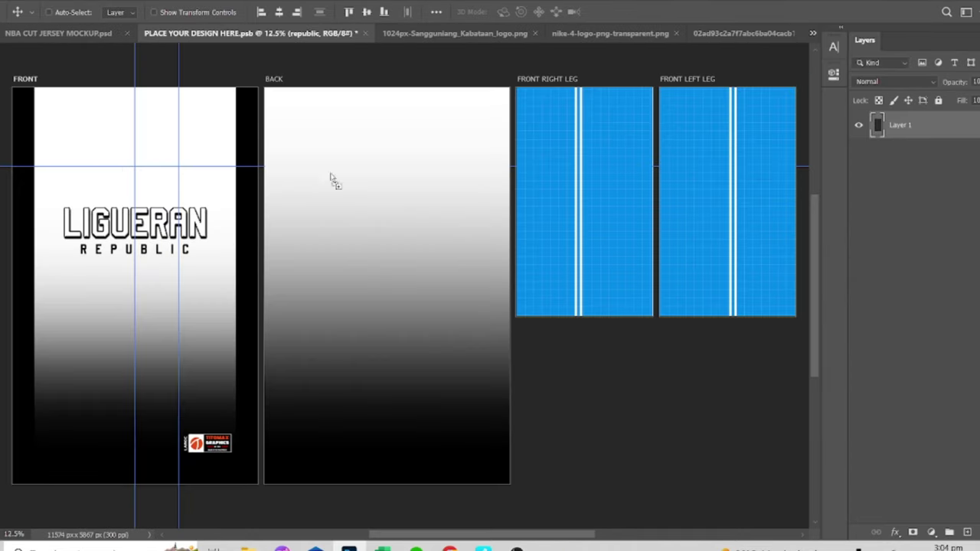
Place the maze pattern below ligueran copy, scale it over FRONT, and try blend modes.
left_click_drag(334, 68, 111, 153)
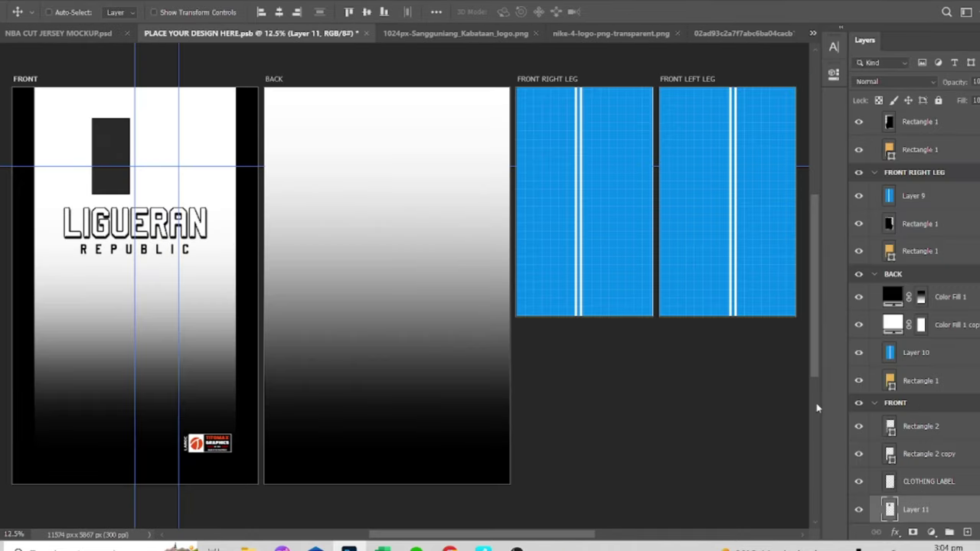
left_click_drag(953, 429, 890, 383)
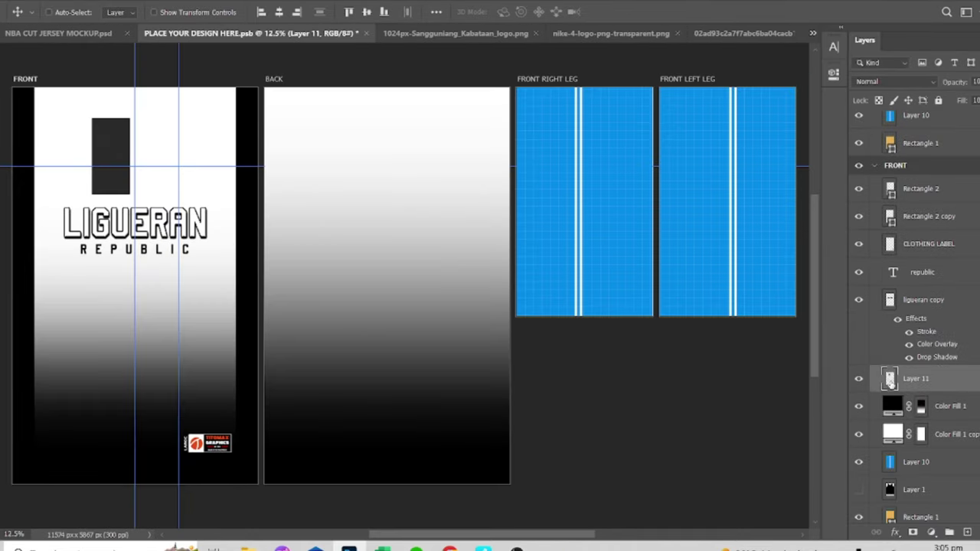
key("ctrl+t")
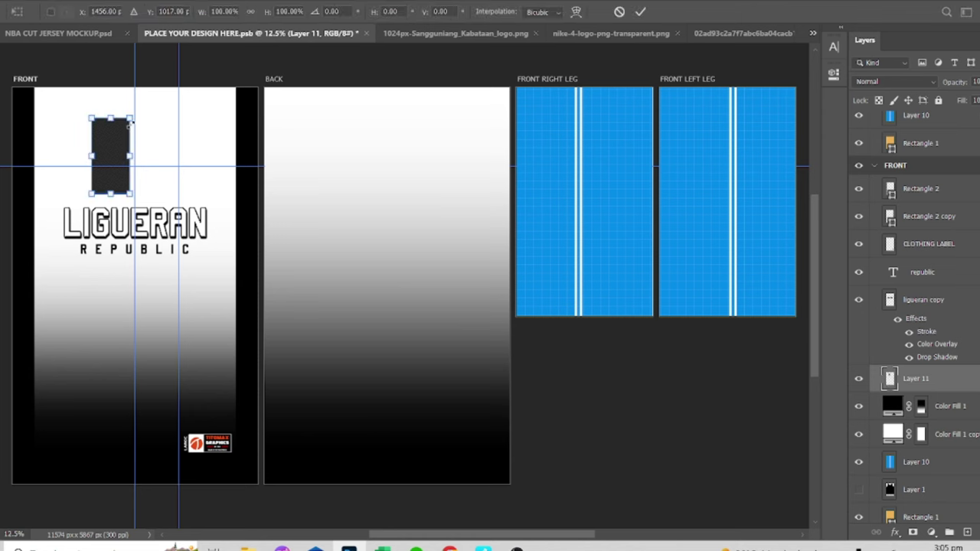
mouse_move(147, 100)
left_mouse_down()
mouse_move(216, 132)
mouse_move(269, 57)
left_mouse_up()
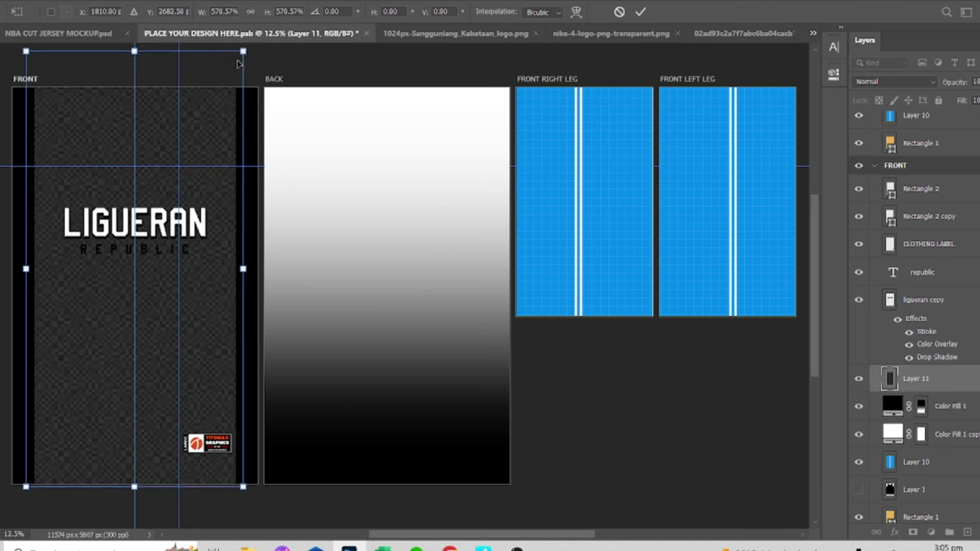
key("Return")
left_click(903, 81)
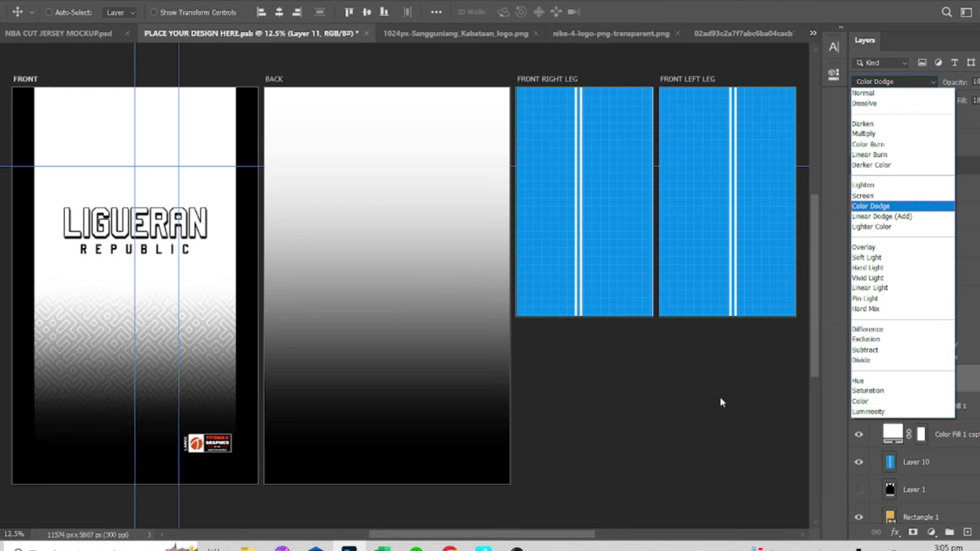
Move both Rectangle 2 layers above the maze pattern layer.
left_click(864, 93)
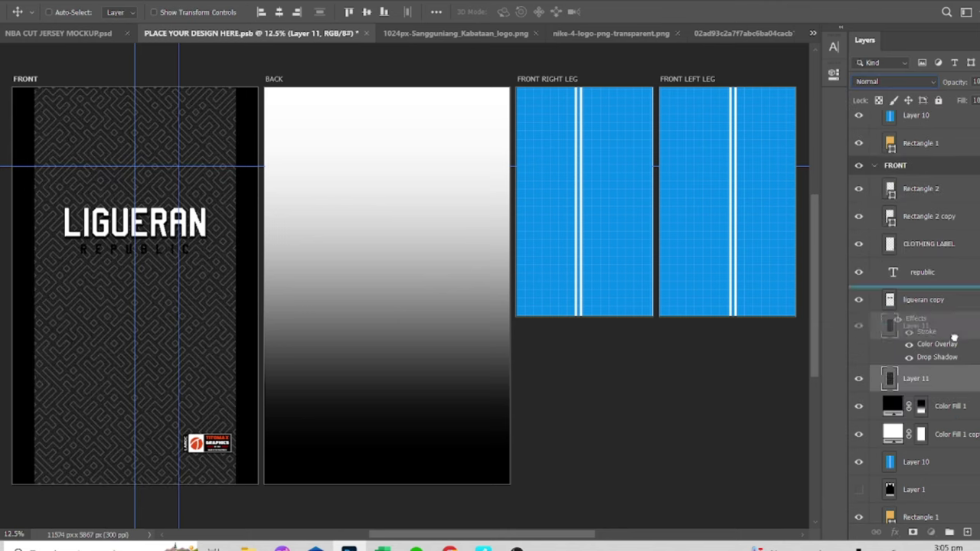
left_click(933, 192)
left_click(935, 223, "shift")
left_click_drag(924, 379, 918, 371)
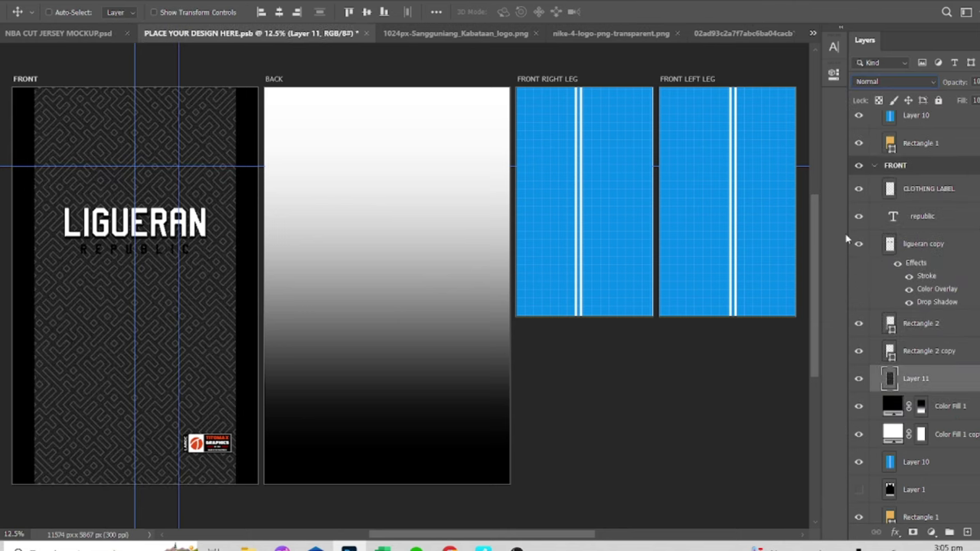
Set the maze pattern to Multiply and lighten it with Levels, moving the white input slider left.
left_click(896, 81)
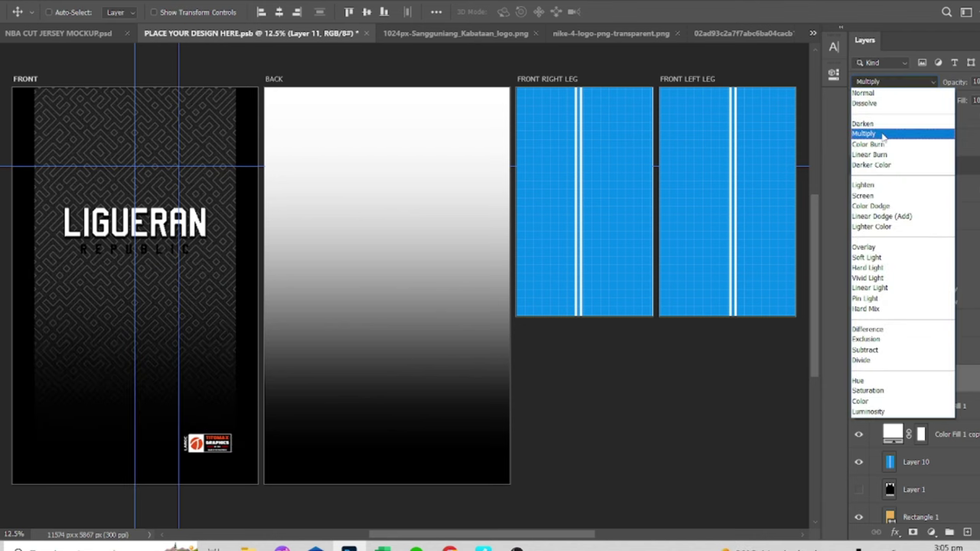
key("Escape")
left_click(895, 82)
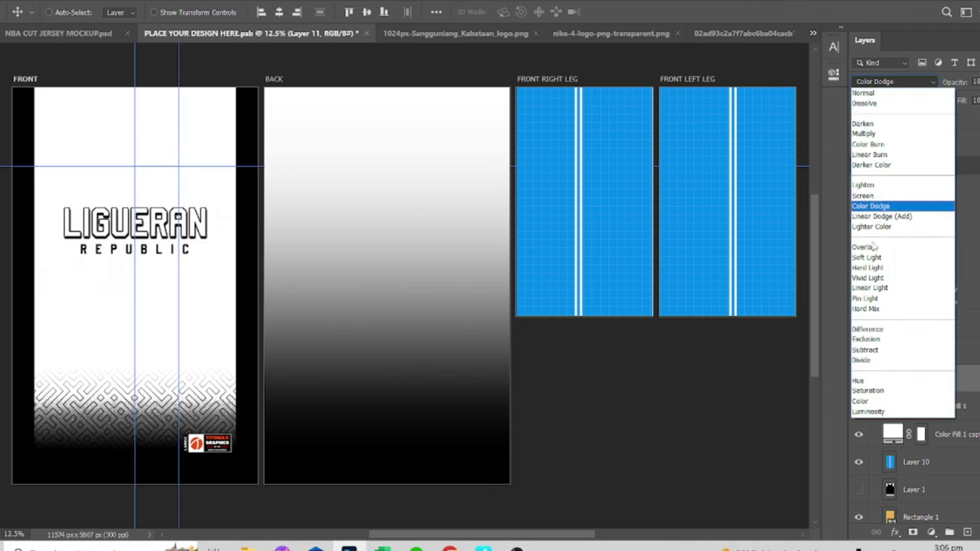
left_click(880, 136)
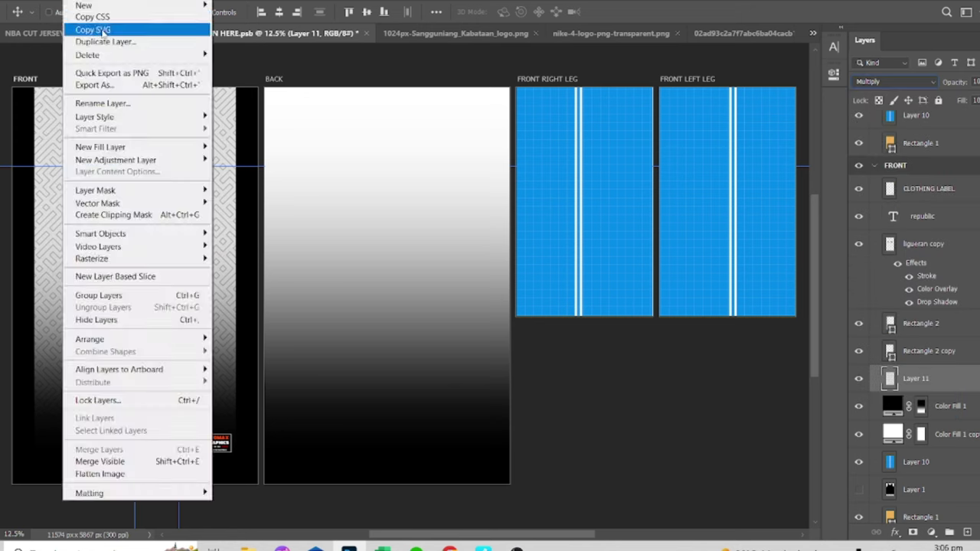
key("ctrl+l")
left_click_drag(856, 181, 805, 183)
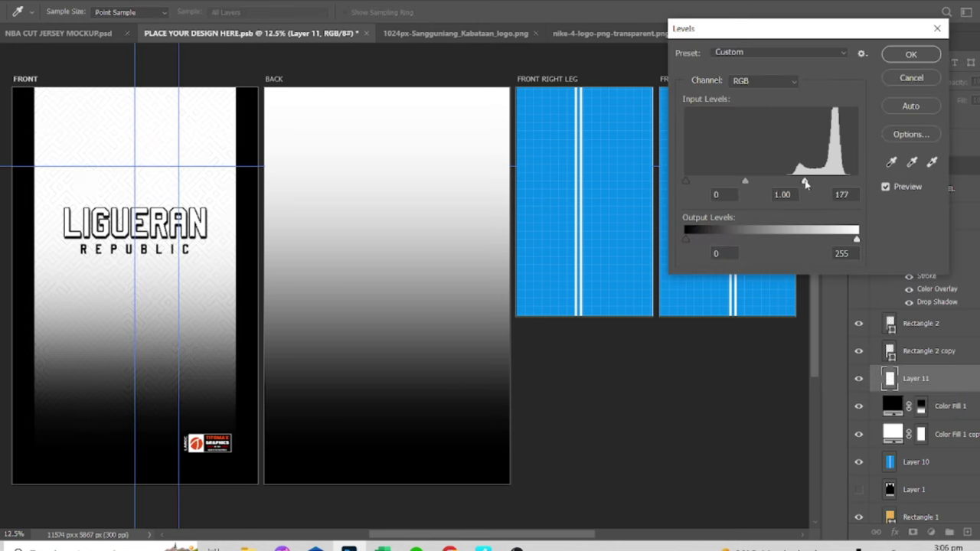
left_click(904, 58)
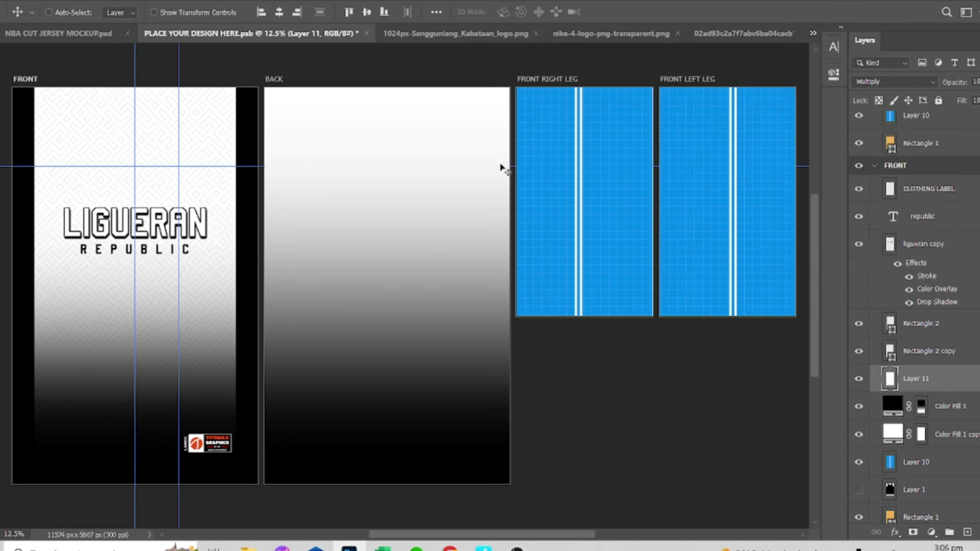
Bring in the Sangguniang Kabataan emblem and scale it to chest-logo size above LIGUERAN.
left_click(743, 32)
left_click(525, 34)
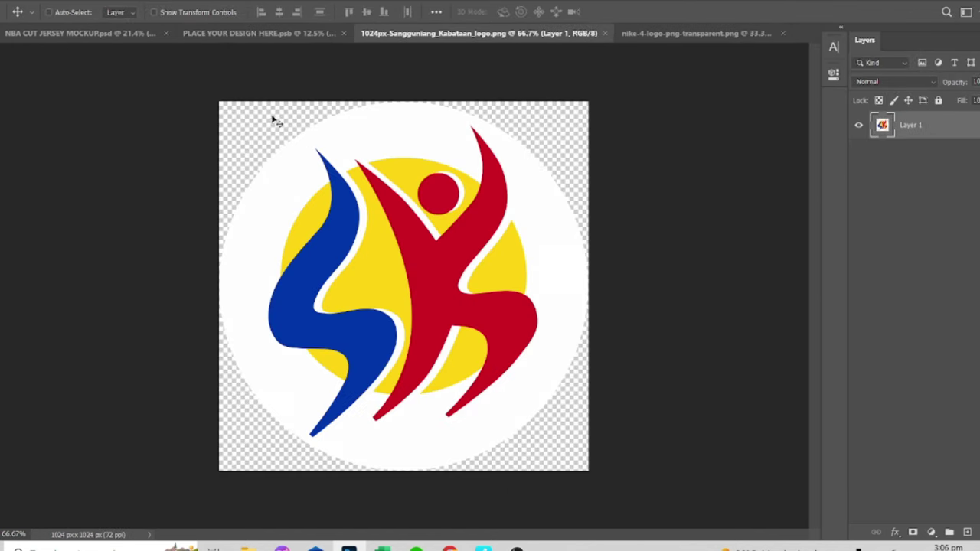
left_click(115, 35)
left_click(352, 33)
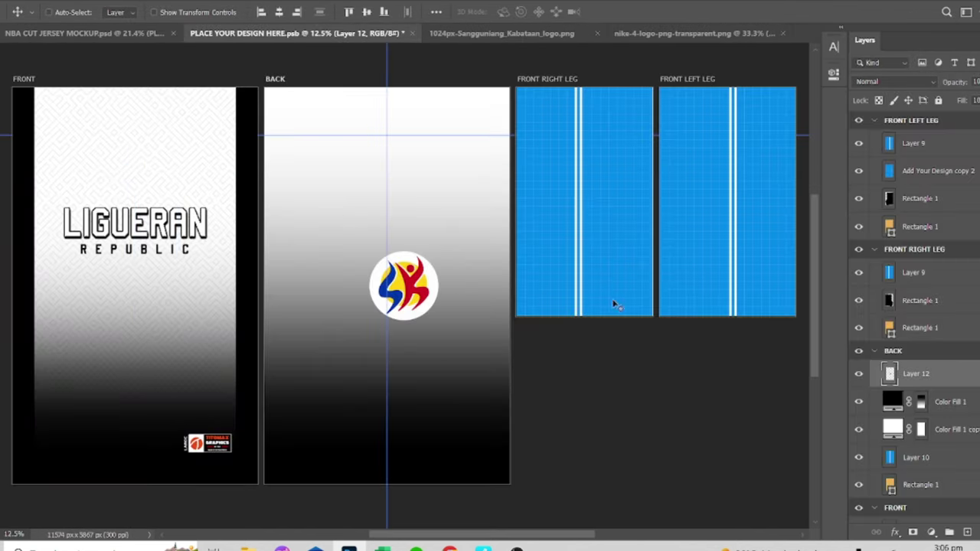
key("ctrl+t")
left_click_drag(404, 285, 196, 150)
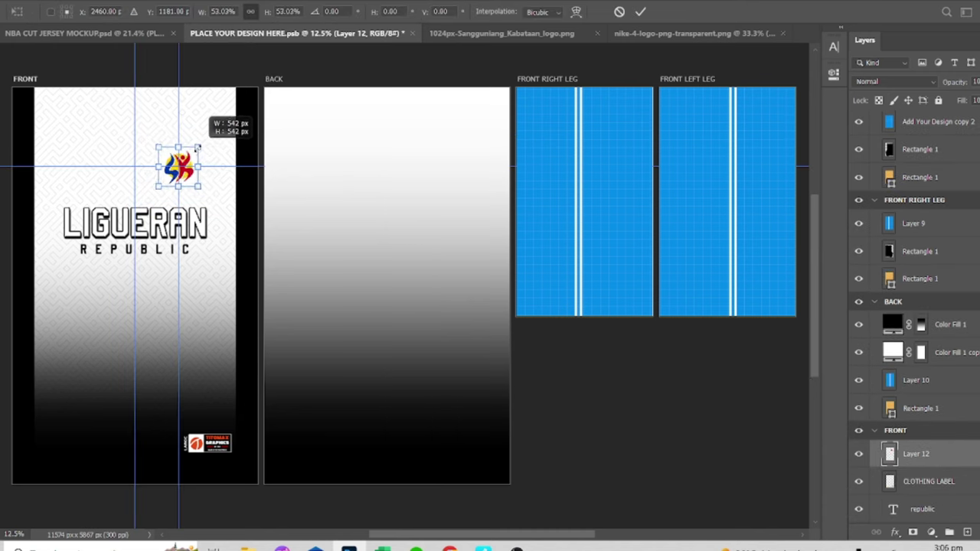
left_click_drag(214, 133, 195, 150)
key("ctrl+plus")
left_click_drag(169, 228, 411, 228)
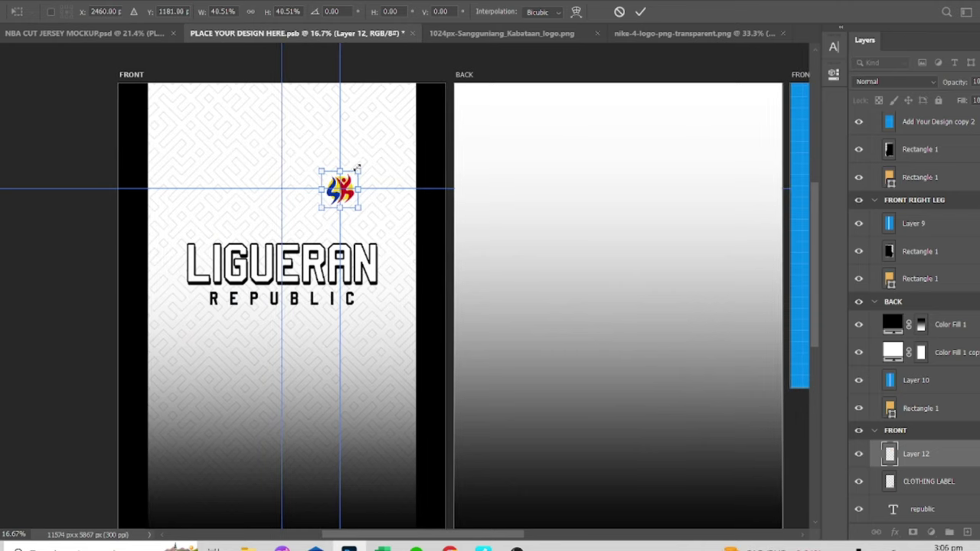
left_click_drag(356, 168, 355, 167)
key("Return")
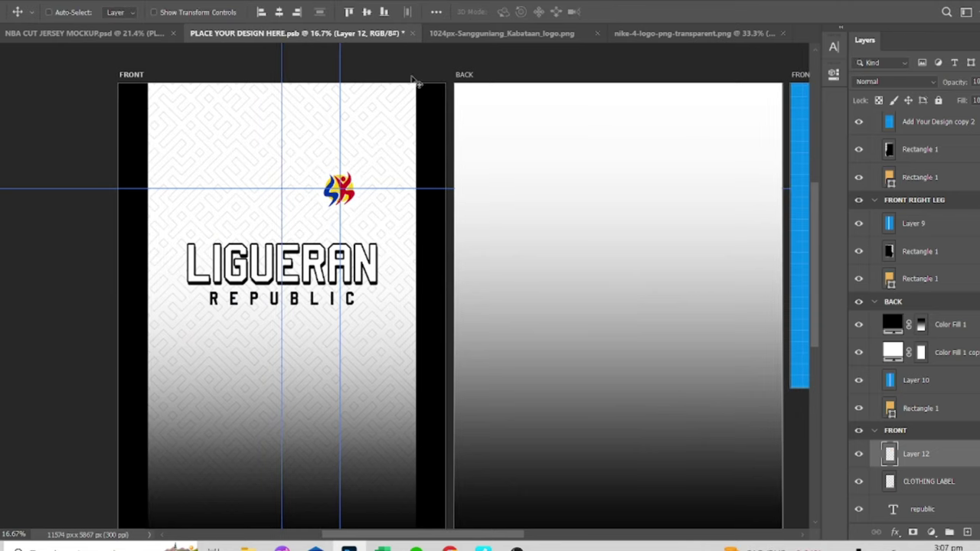
Add a small Nike swoosh in the FRONT group, save, and view the jersey mockup.
left_click(689, 33)
left_click_drag(409, 258, 131, 162)
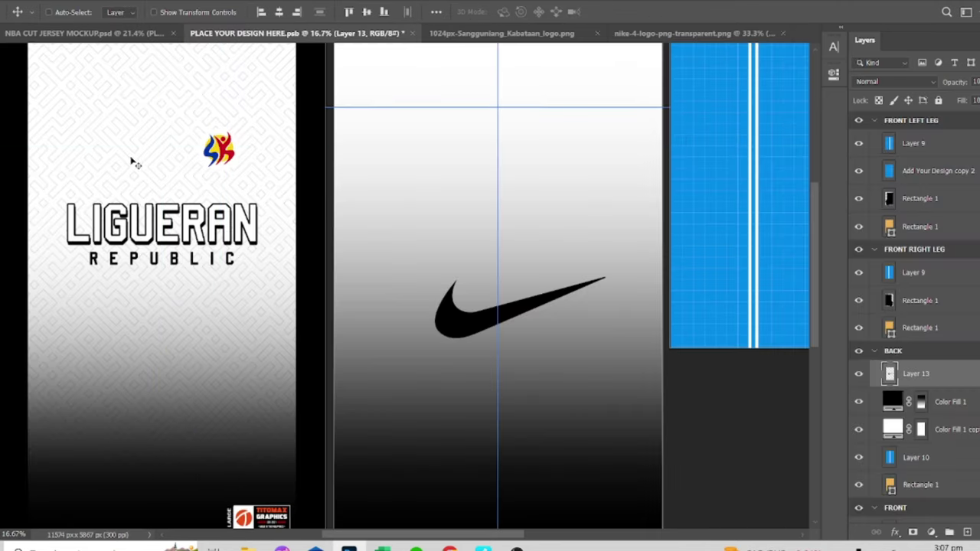
left_click_drag(916, 373, 916, 459)
left_click_drag(123, 309, 122, 148)
key("ctrl+t")
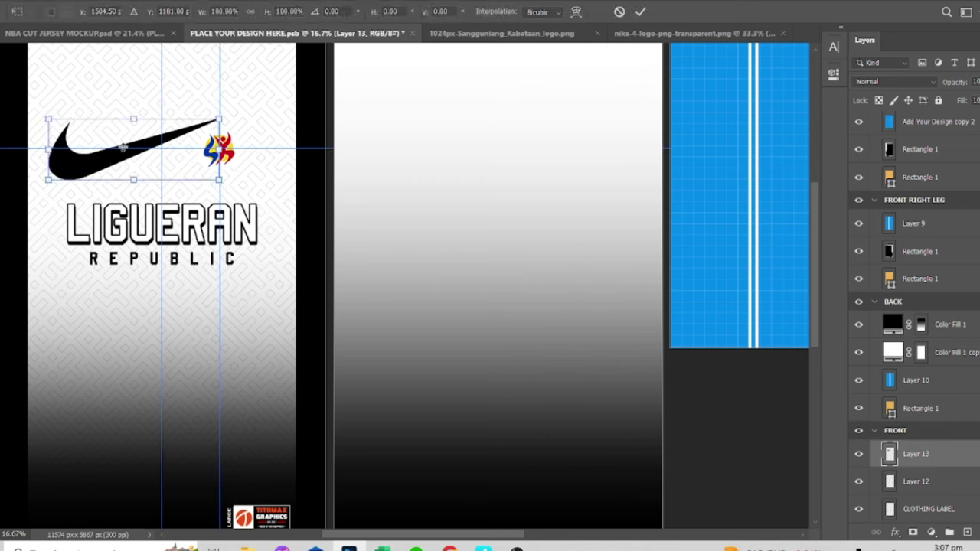
left_click_drag(219, 119, 115, 149)
key("Return")
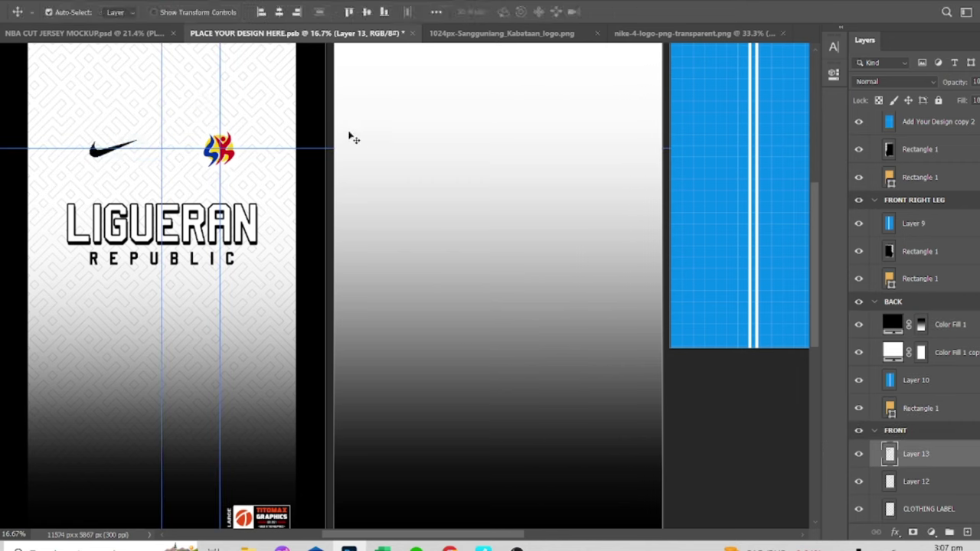
key("ctrl+s")
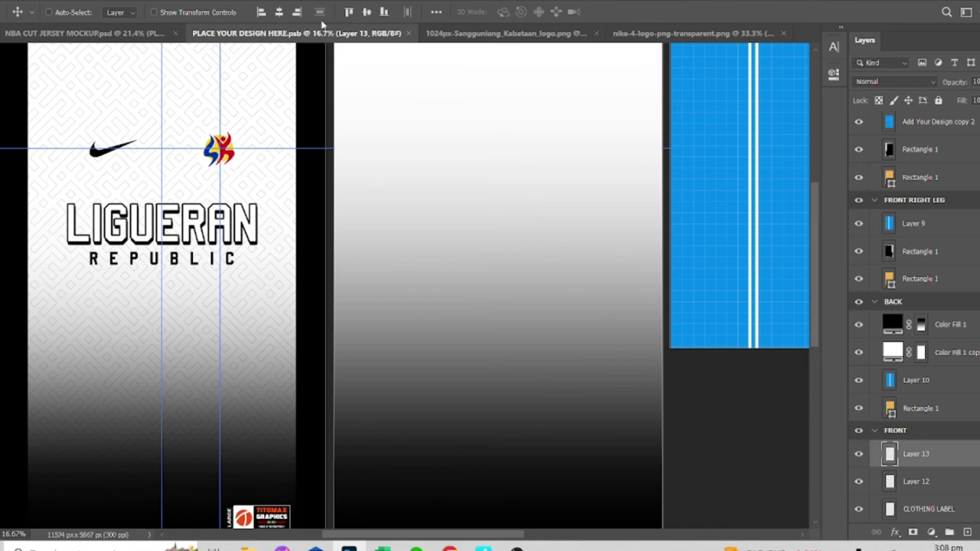
left_click(84, 33)
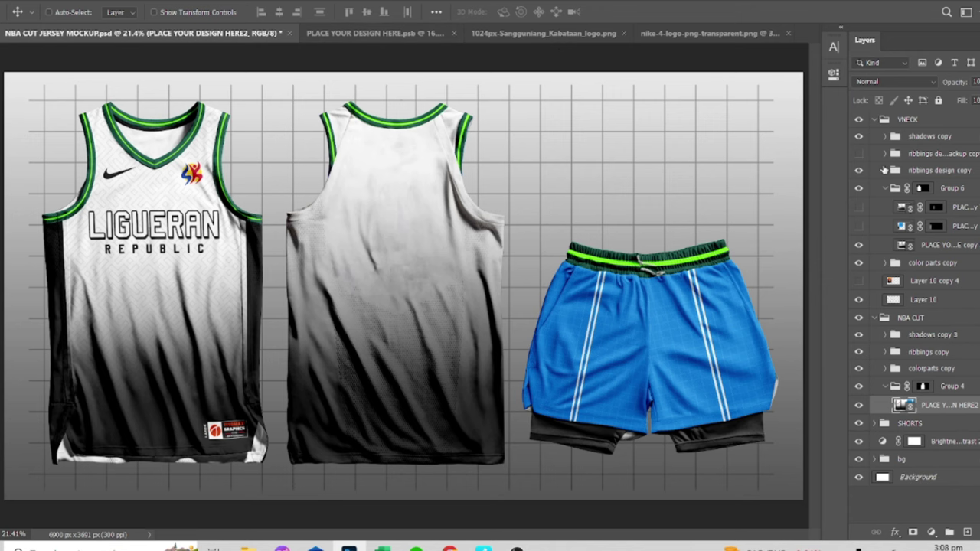
Add a black Solid Color fill inside the neck trim smart object, then save and close it.
left_click(885, 171)
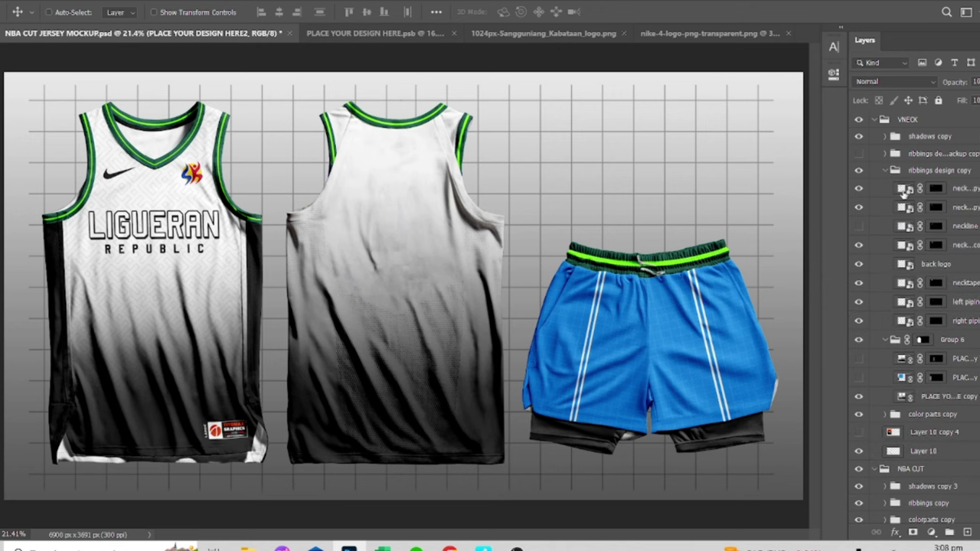
double_click(905, 191)
left_click(931, 533)
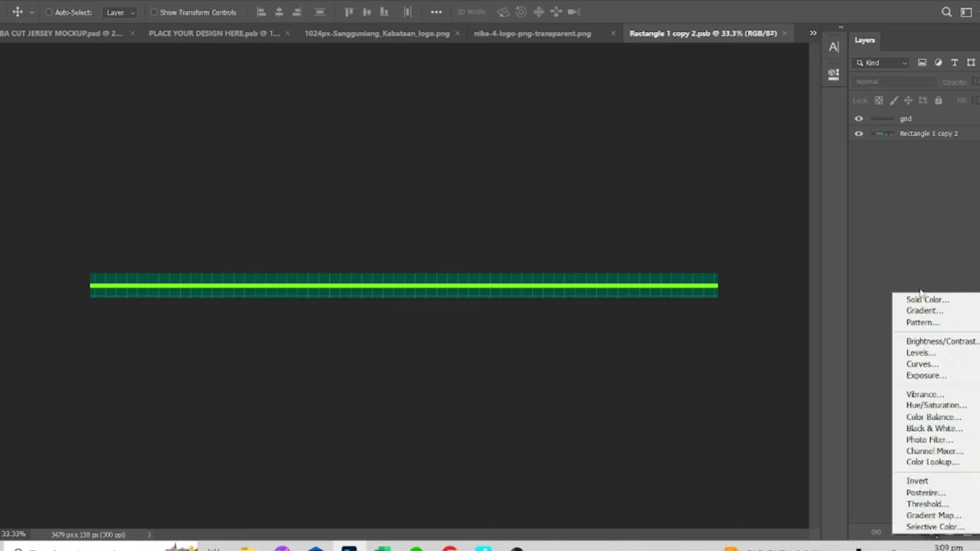
left_click(906, 119)
left_click(931, 532)
left_click(926, 300)
left_click(866, 280)
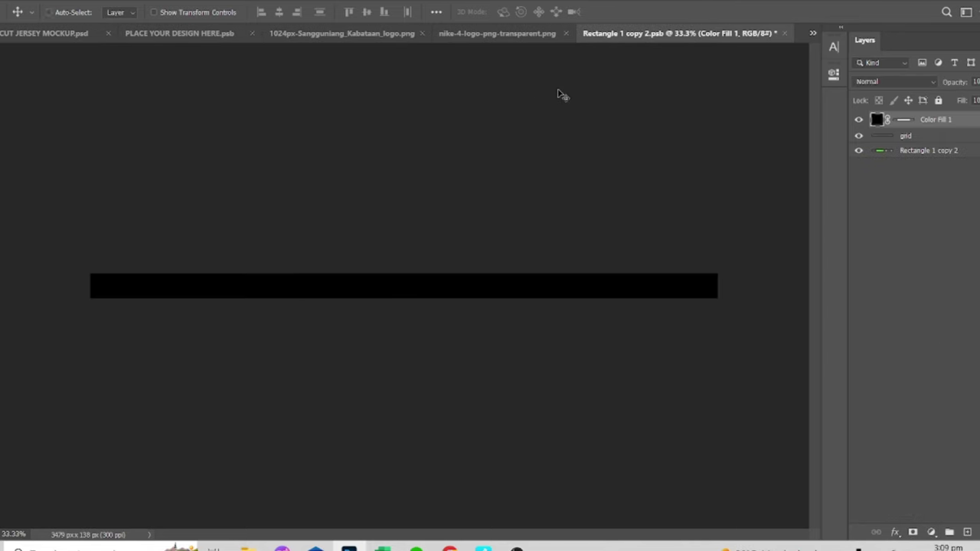
key("ctrl+s")
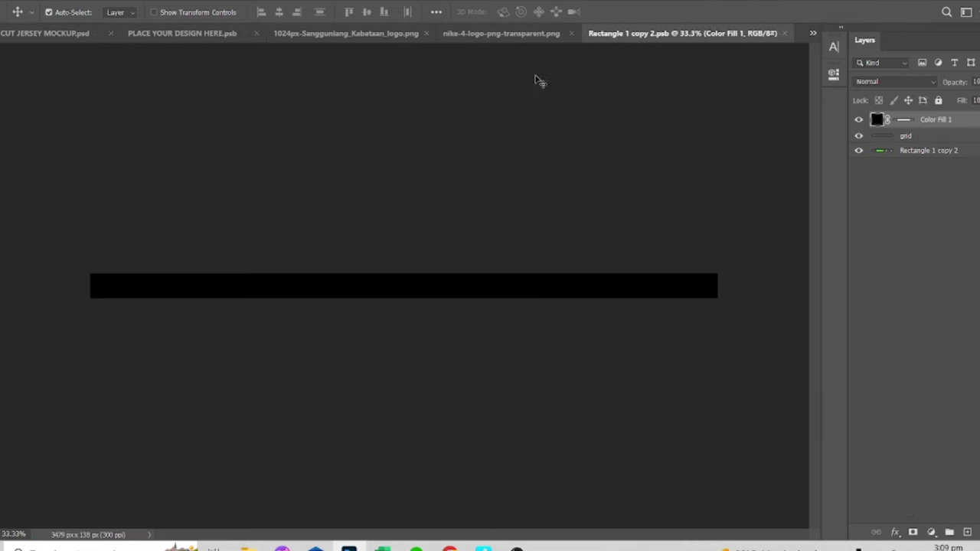
key("ctrl+w")
Paste the TITOMAX text into the back logo smart object and scale it to the canvas centre.
left_click(881, 226)
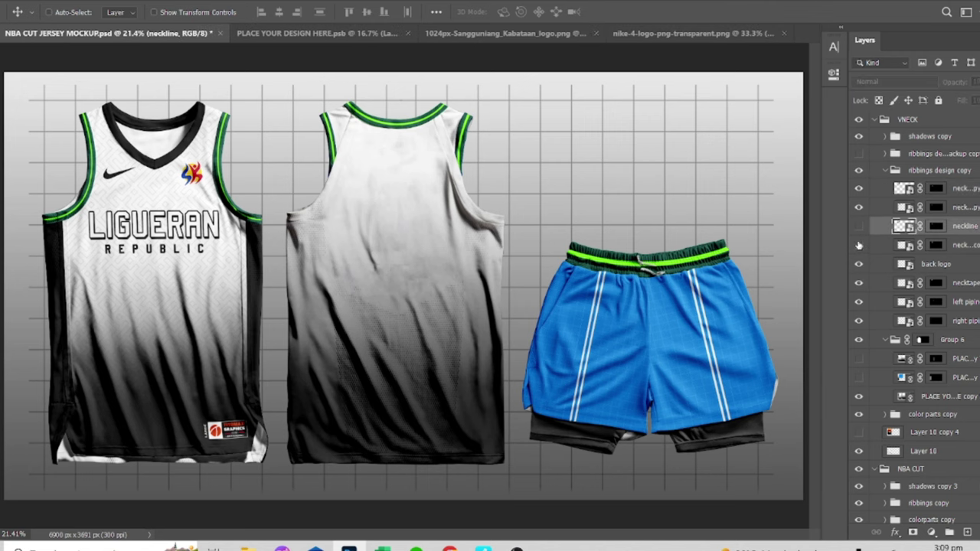
double_click(903, 264)
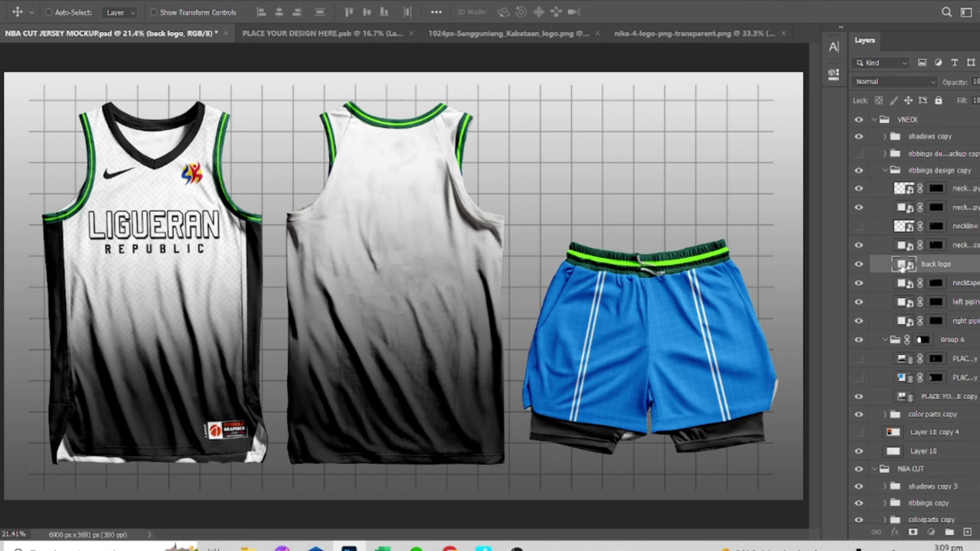
key("t")
left_click(350, 269)
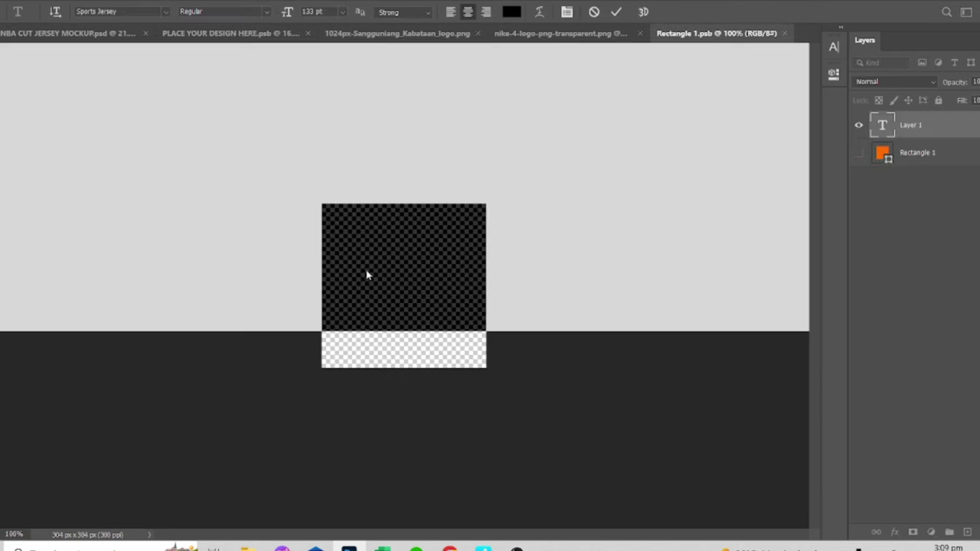
key("ctrl+v")
key("ctrl+t")
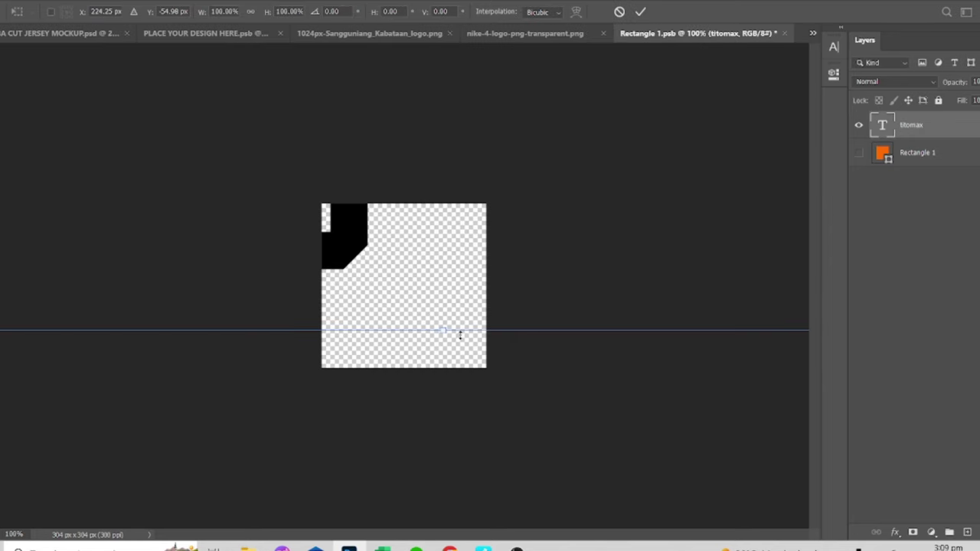
mouse_move(459, 332)
left_mouse_down()
mouse_move(512, 167)
mouse_move(468, 247)
mouse_move(503, 164)
left_mouse_up()
key("Return")
Set TITOMAX letter spacing to 0, widen it, save, and close back to the mockup.
left_click(835, 47)
left_click(813, 96)
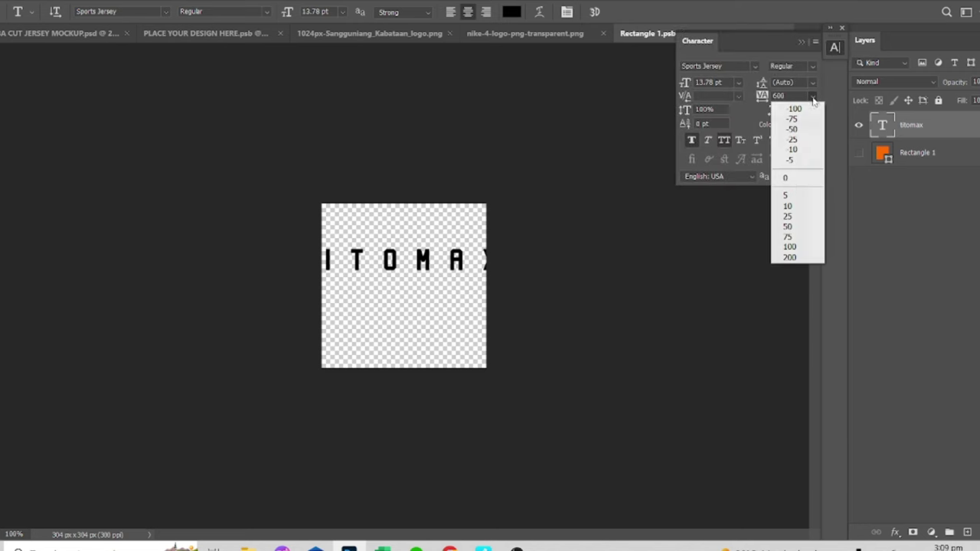
left_click(790, 178)
key("ctrl+t")
left_click_drag(441, 248, 478, 249)
key("Return")
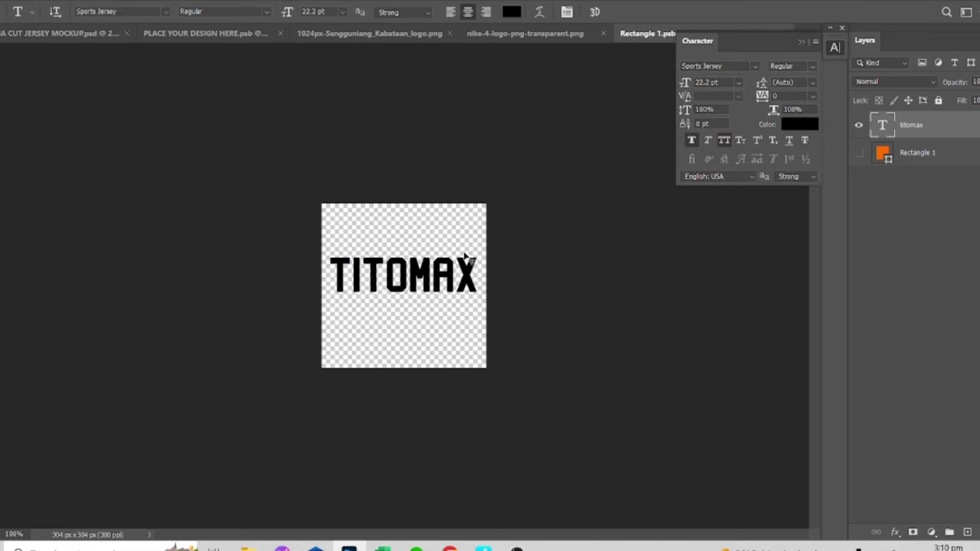
key("ctrl+s")
left_click(801, 41)
left_click(784, 33)
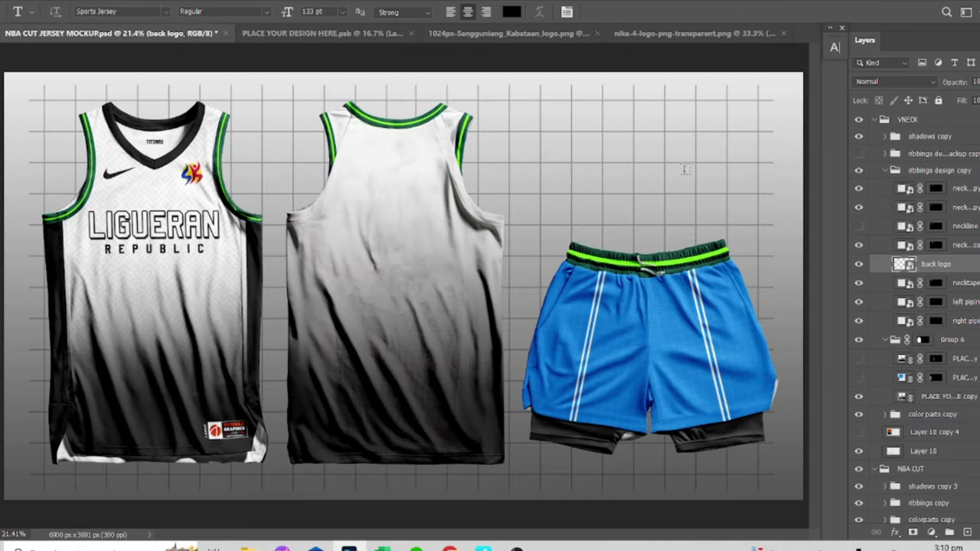
Type white 'TITOMAX GRAPHICS' text on the neck tape and scale it to fit the bar.
double_click(912, 282)
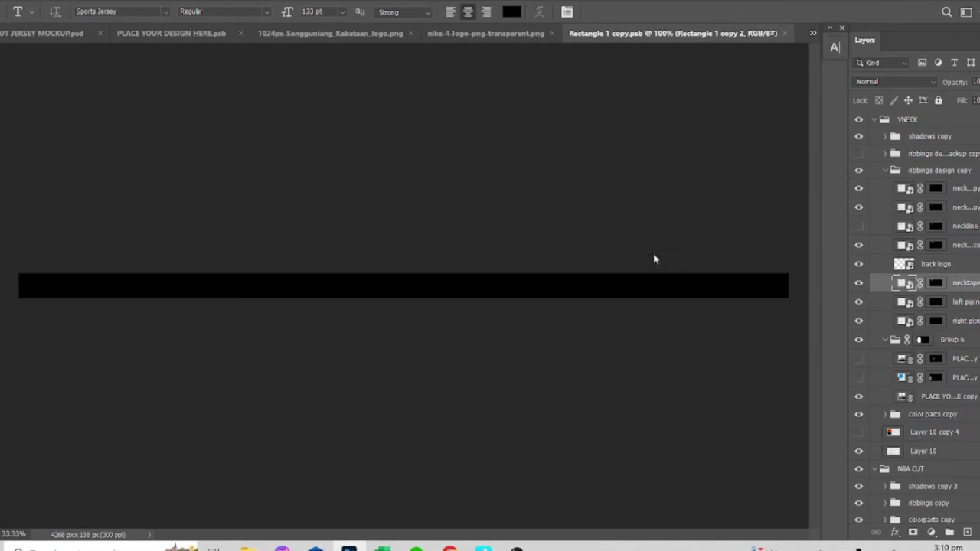
left_click(51, 283)
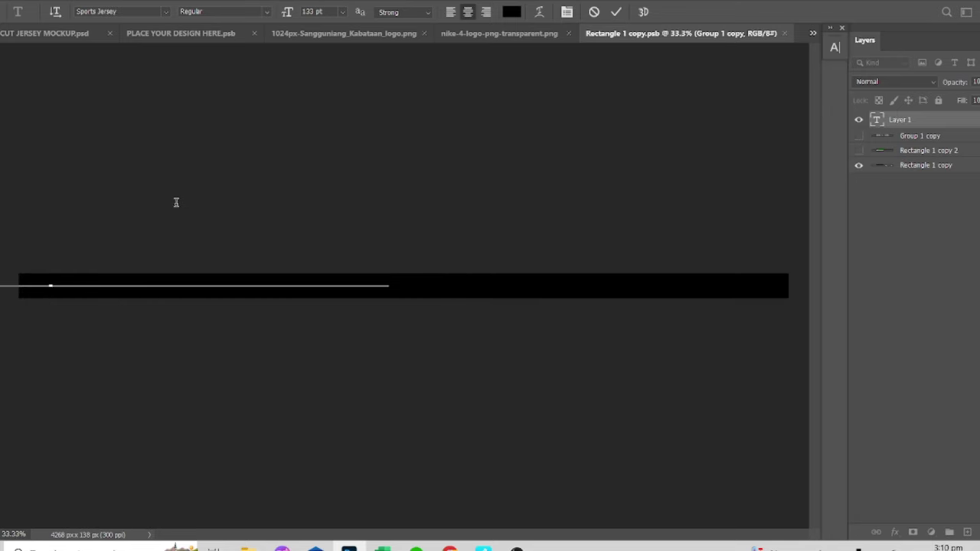
type("btomax graphics")
left_click(835, 48)
left_click(799, 124)
left_click(863, 281)
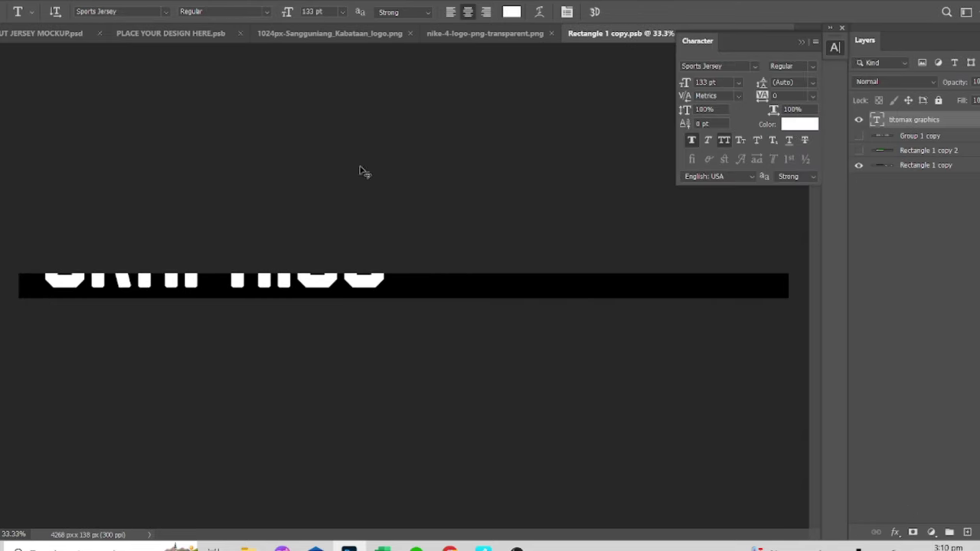
key("ctrl+t")
mouse_move(301, 216)
left_mouse_down()
mouse_move(128, 275)
mouse_move(663, 299)
left_mouse_up()
key("Return")
Duplicate the text into four centred repeats along the neck tape and close it.
key("v")
left_click(253, 285, "shift")
left_click(911, 170, "shift")
left_click(834, 47)
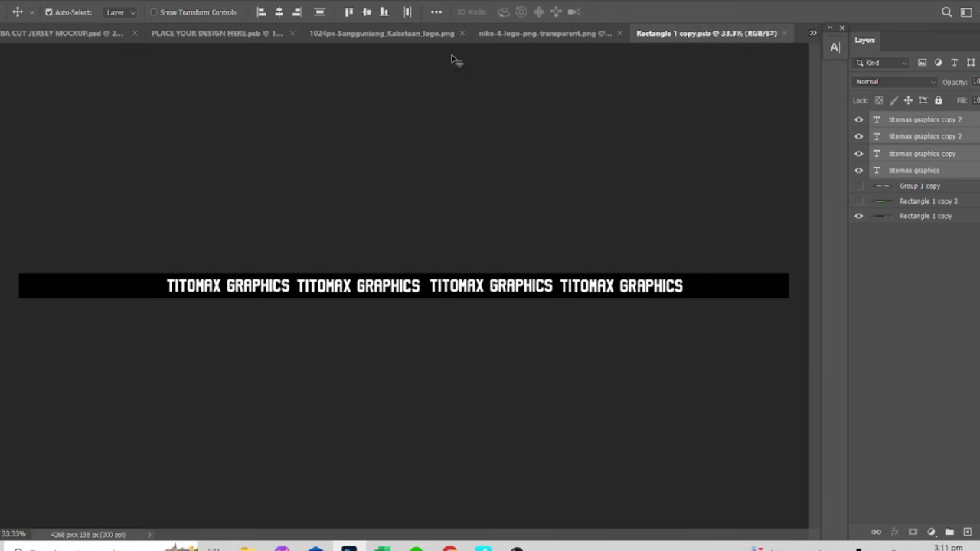
key("ctrl+w")
Fill the side piping smart object with a black Solid Color layer, save, and close it.
double_click(904, 302)
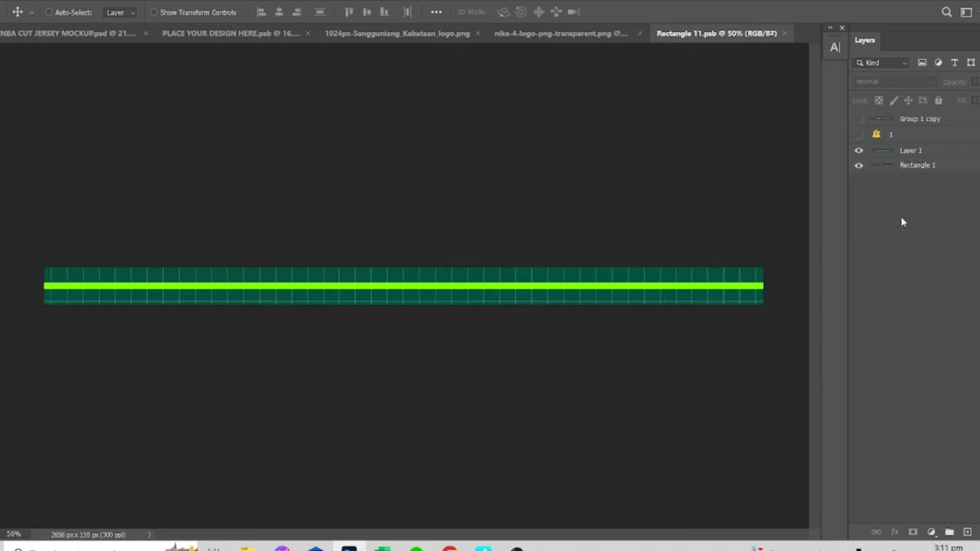
left_click(919, 118)
left_click(931, 533)
left_click(919, 299)
left_click(875, 280)
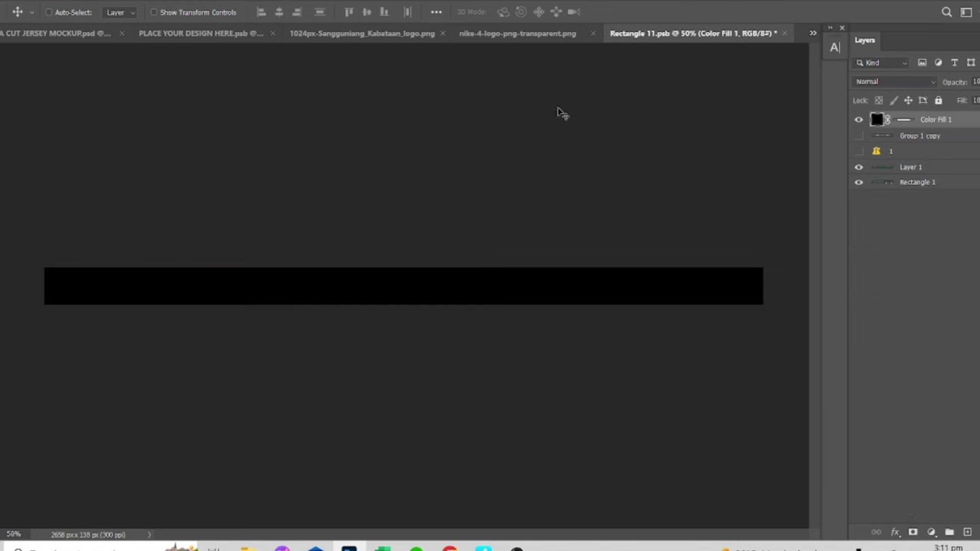
key("ctrl+s")
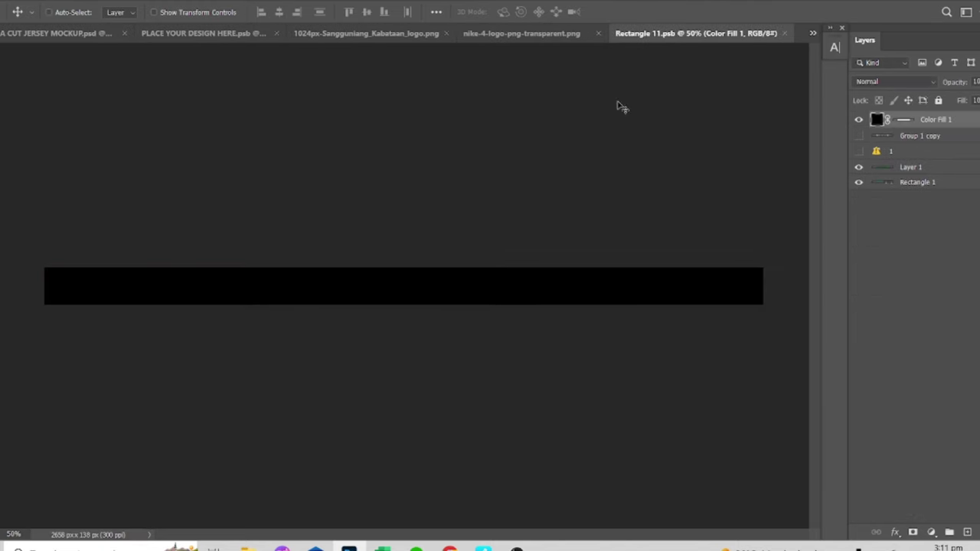
key("ctrl+w")
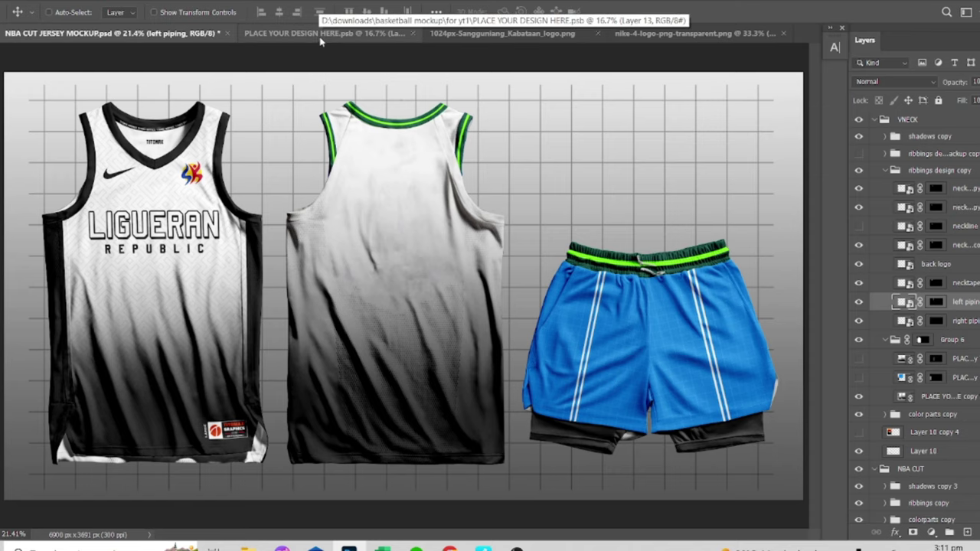
Adjust the Nike logo's size and nudge the LIGUERAN and REPUBLIC text down.
left_click(322, 36)
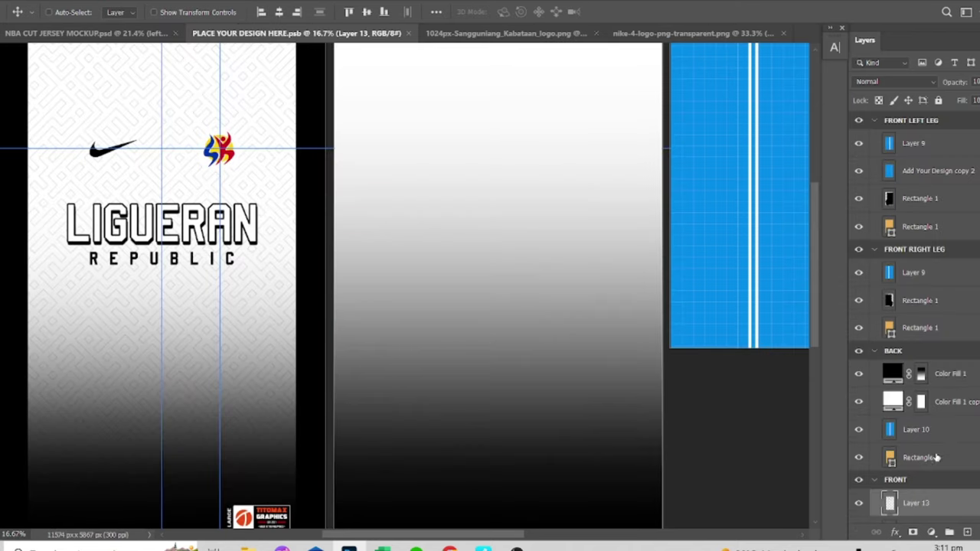
scroll(936, 457, "down", 3)
key("ctrl+t")
left_click_drag(138, 138, 141, 134)
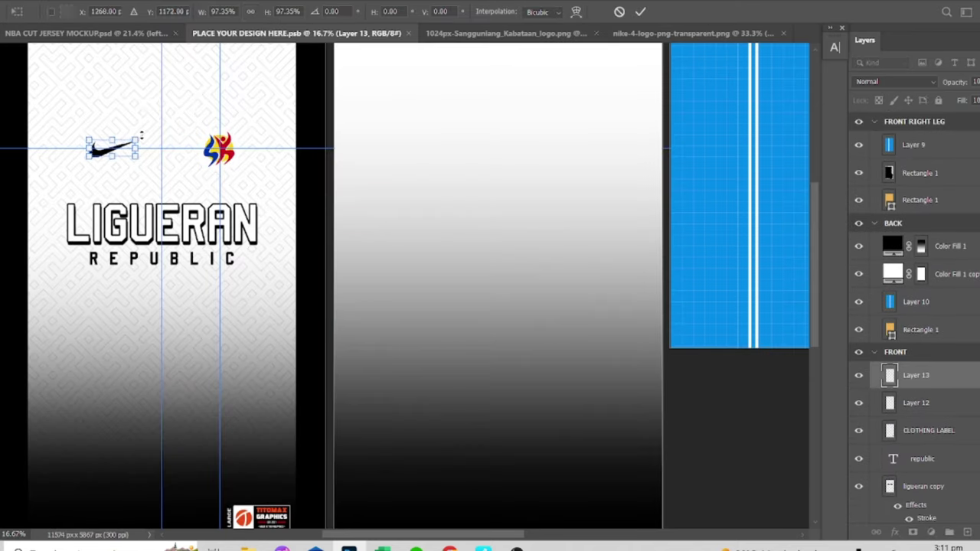
key("Return")
left_click(923, 458)
left_click(939, 487, "shift")
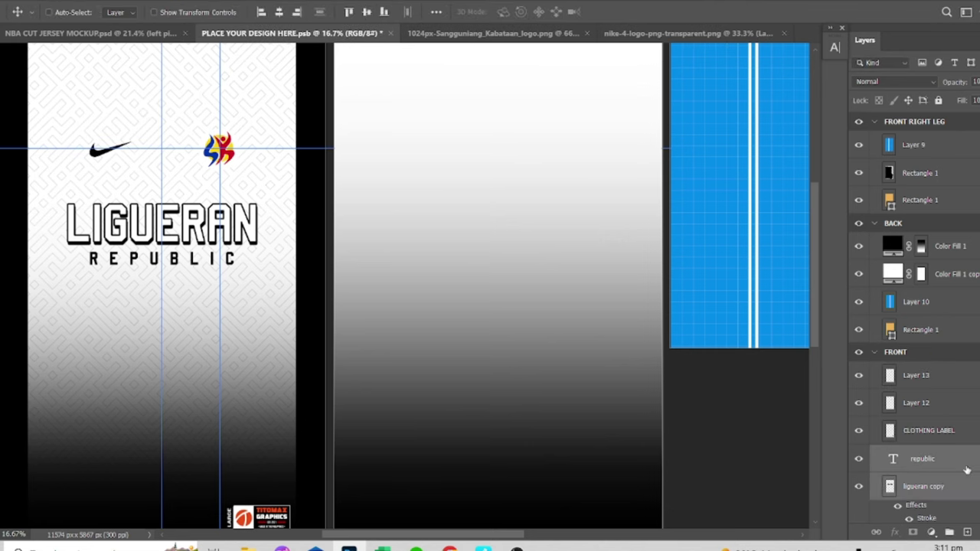
key("shift+Down")
scroll(940, 423, "down", 2)
Duplicate the REPUBLIC text into a white '10' with letter spacing 0 and enlarge it.
left_click(871, 385)
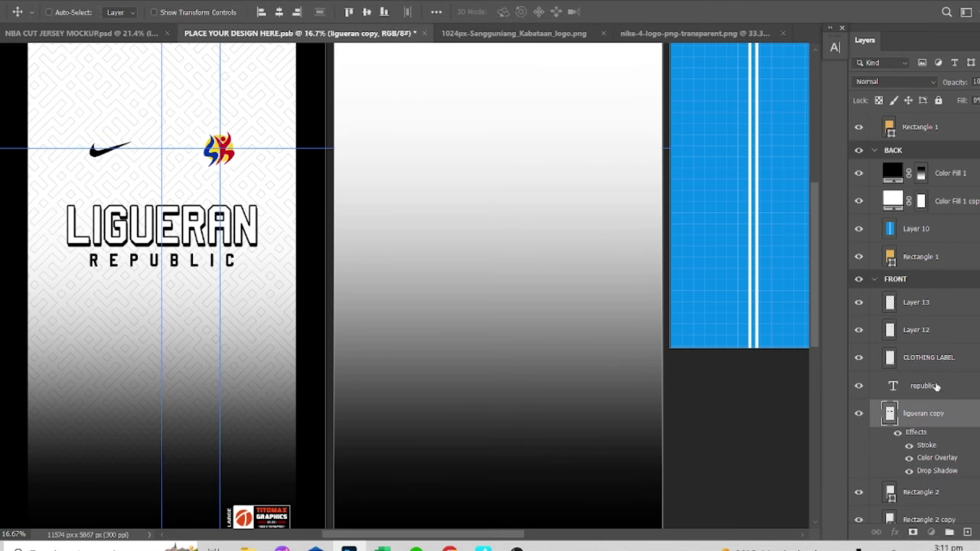
key("ctrl+j")
double_click(892, 413)
key("ctrl+h")
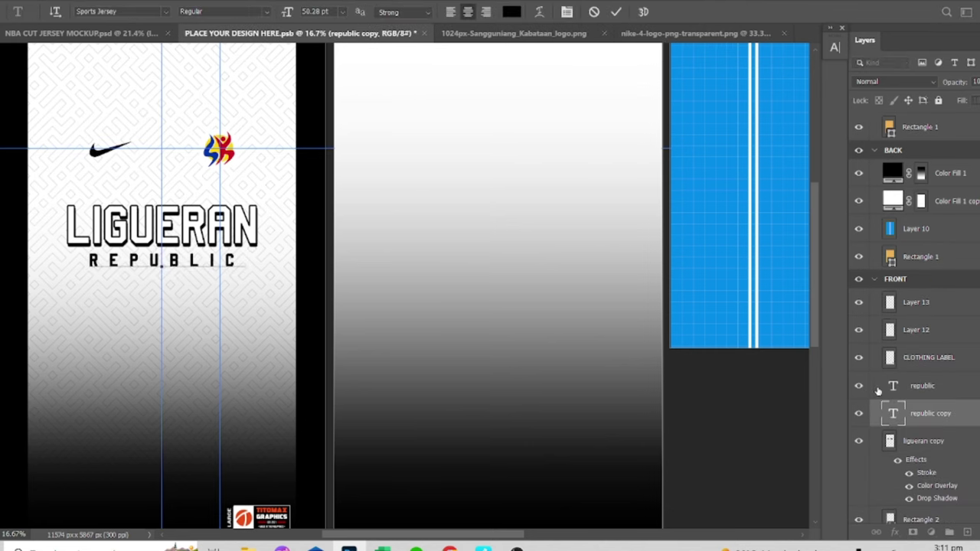
key("ctrl+t")
left_click(800, 124)
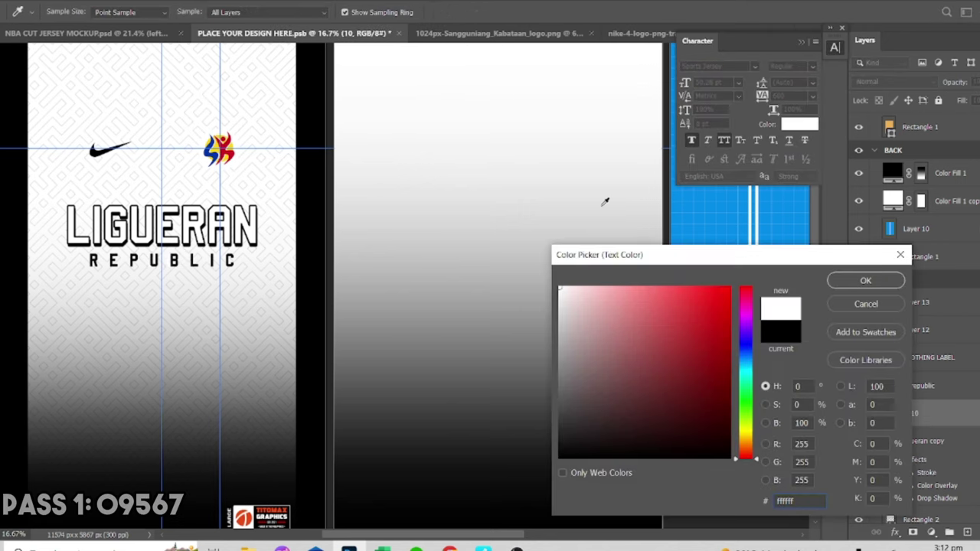
left_click(866, 281)
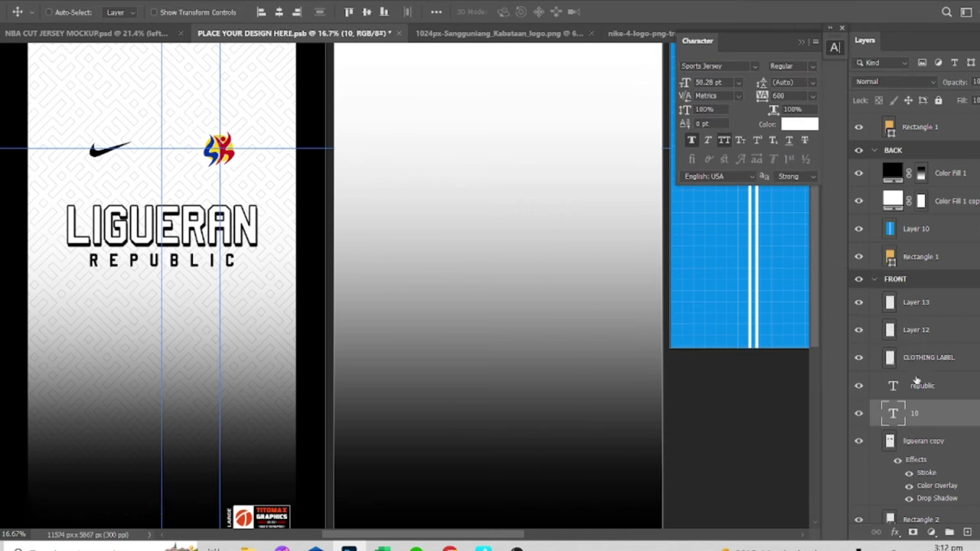
left_click(800, 95)
left_click(781, 173)
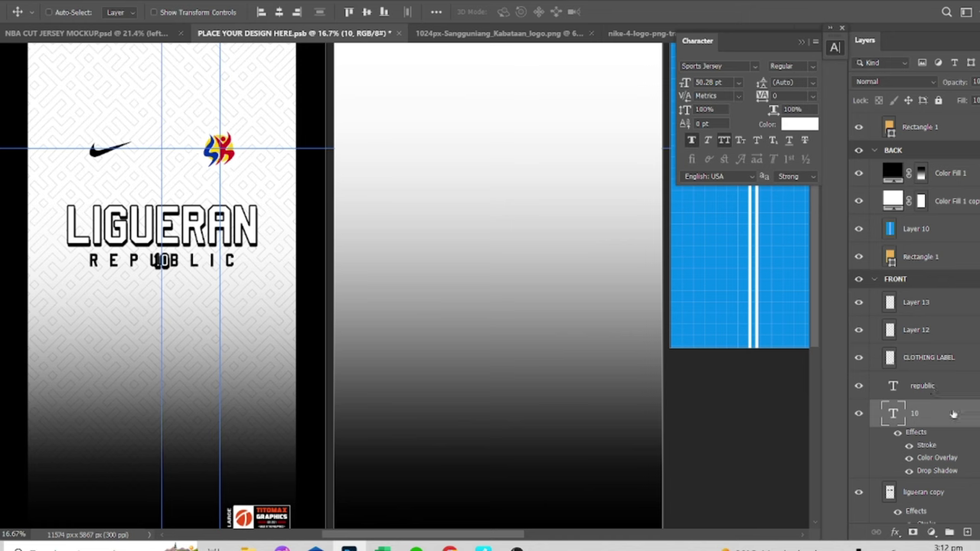
key("ctrl+t")
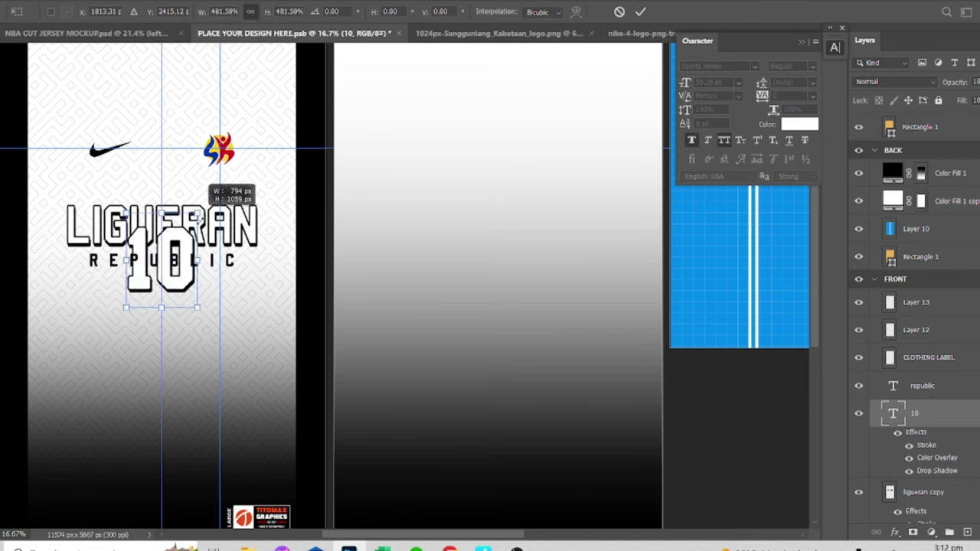
key("Return")
Position the 10 below REPUBLIC and shrink it slightly.
left_click_drag(198, 232, 198, 275)
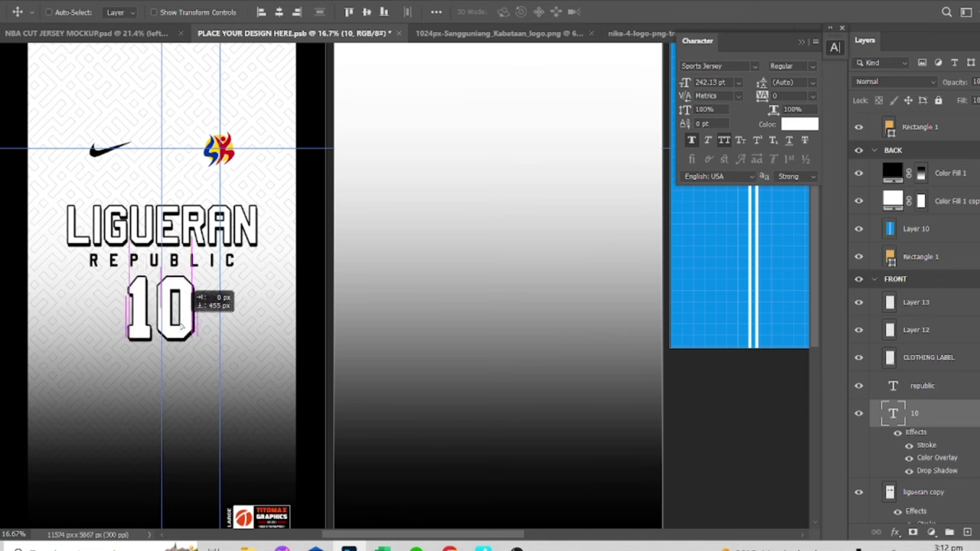
key("ctrl+z")
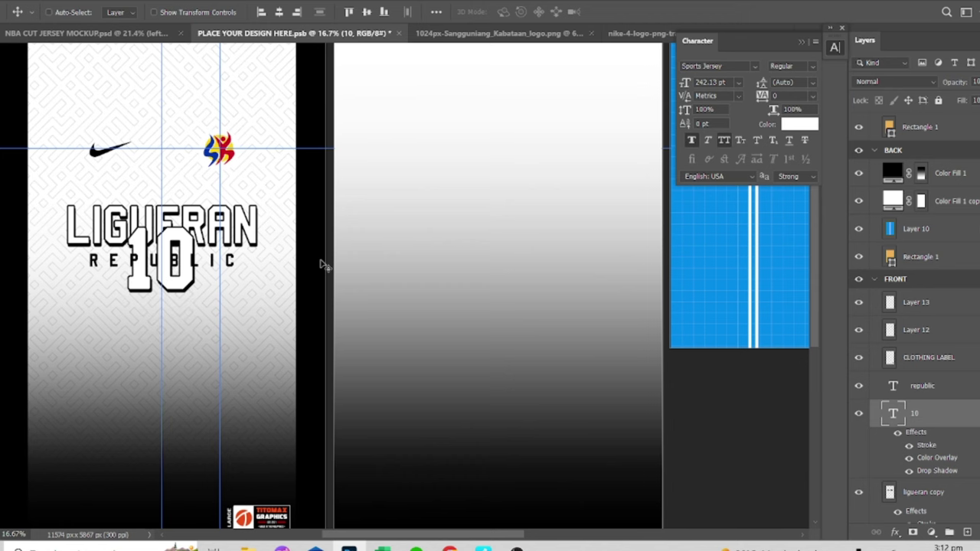
left_click_drag(163, 271, 163, 331)
key("ctrl+t")
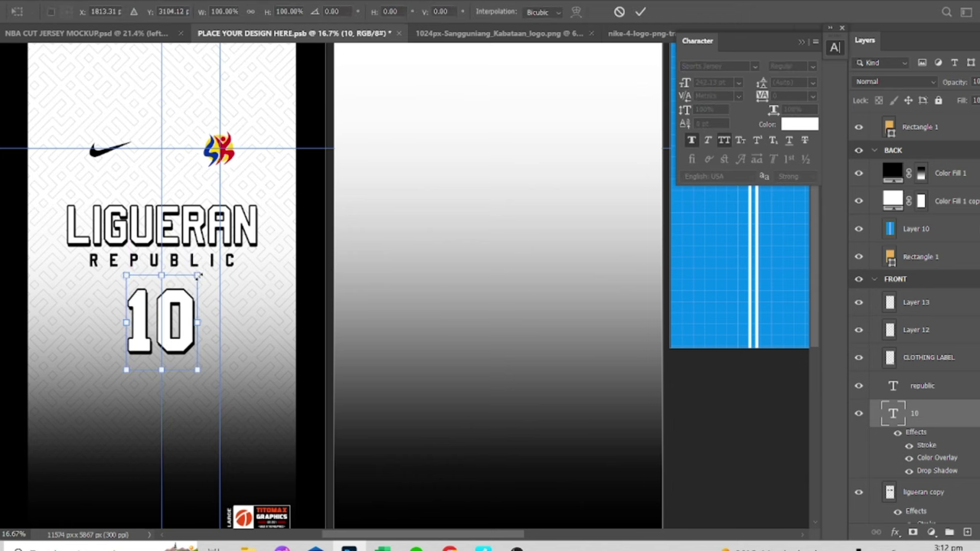
left_click_drag(199, 274, 194, 282)
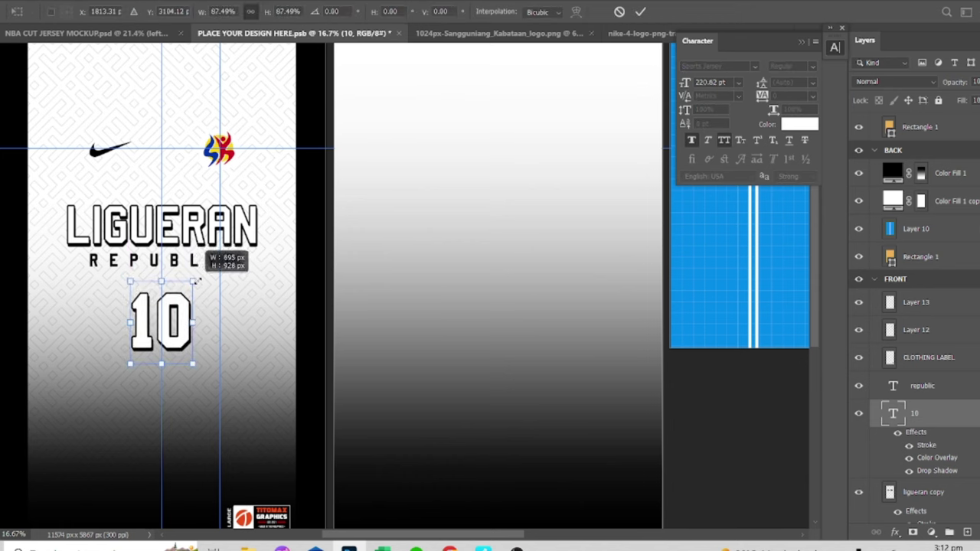
key("Return")
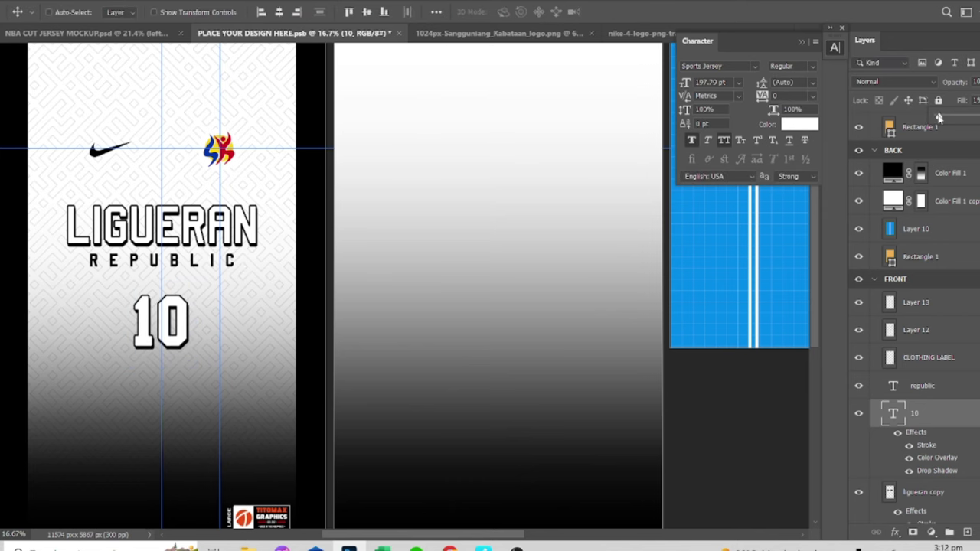
left_click(909, 457)
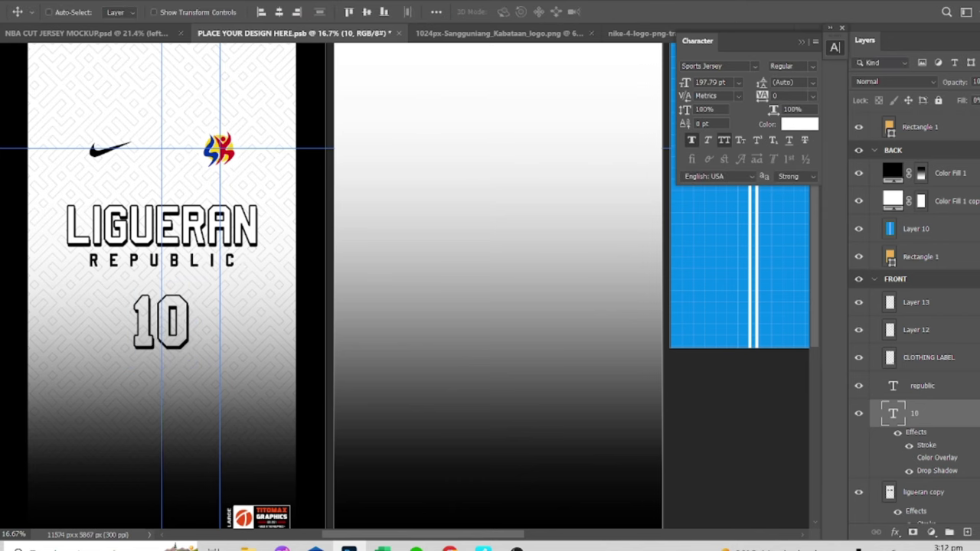
left_click(908, 457)
Compare the 10 with and without Color Overlay, leave it off, save, and check the mockup.
key("ctrl+minus")
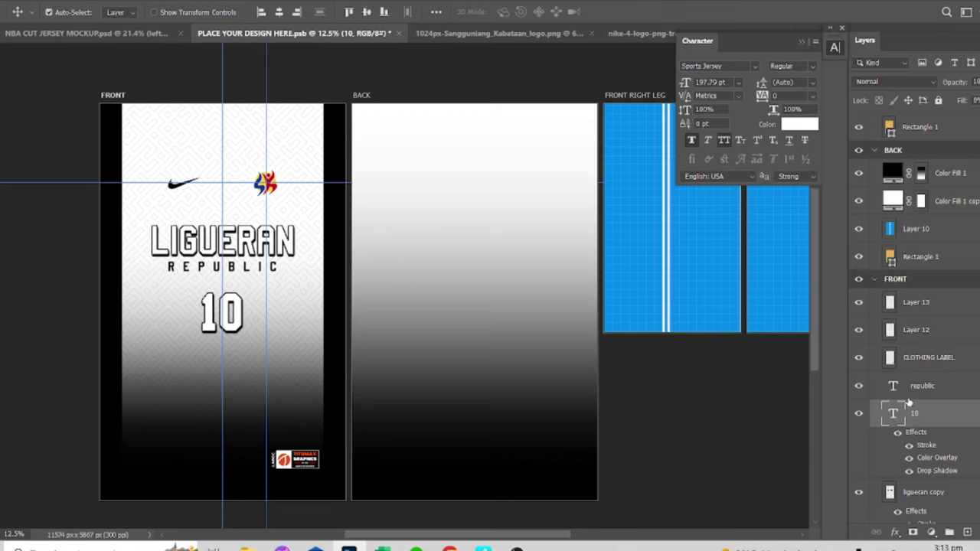
left_click(908, 457)
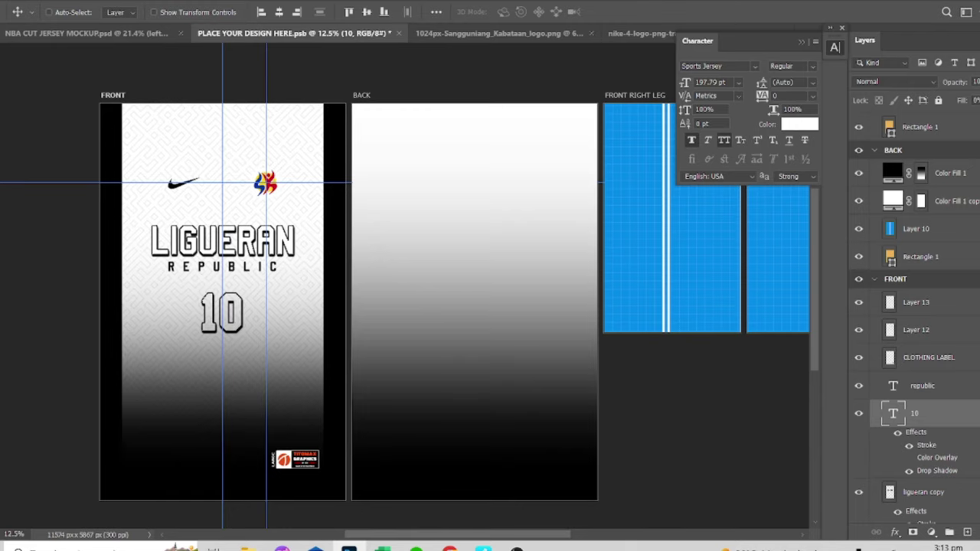
key("ctrl+plus")
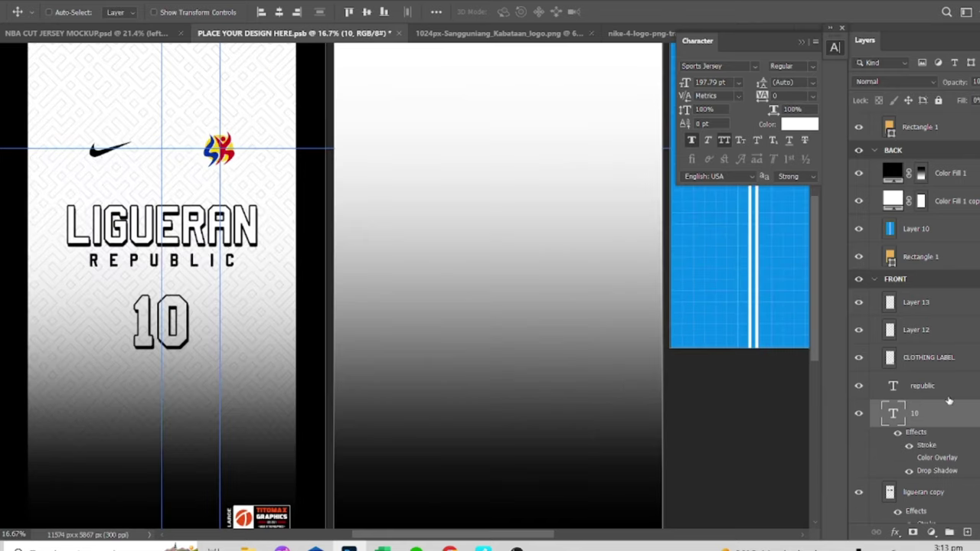
key("ctrl+plus")
key("ctrl+minus")
left_click(909, 458)
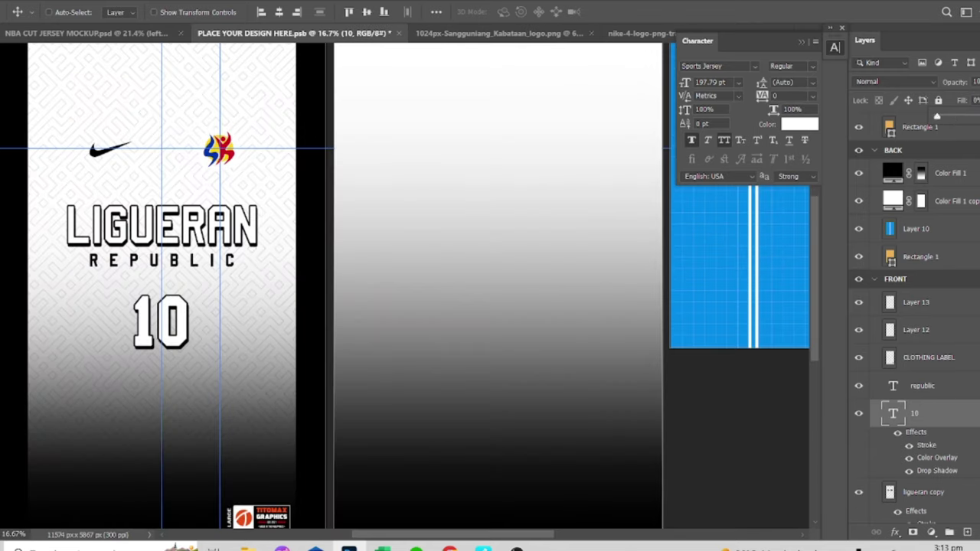
left_click(908, 458)
key("ctrl+s")
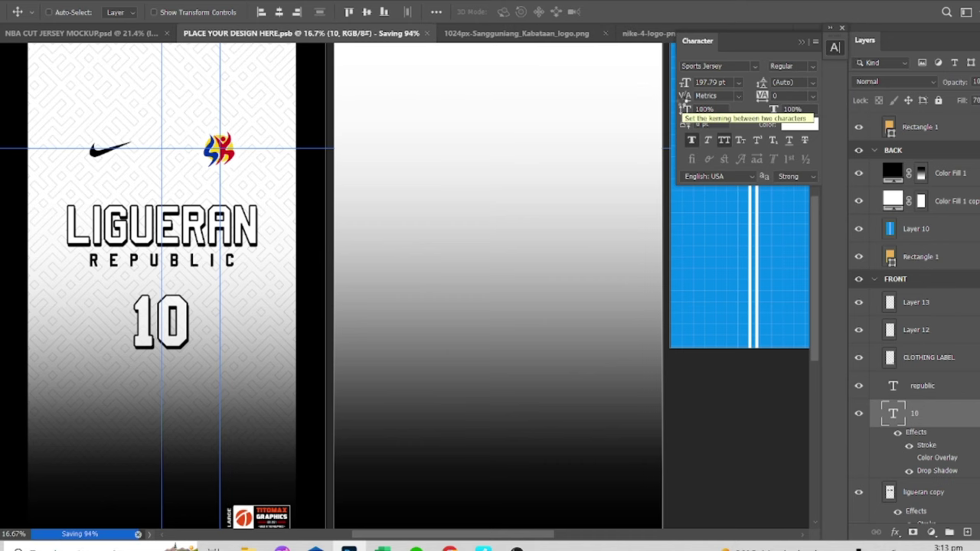
left_click(126, 34)
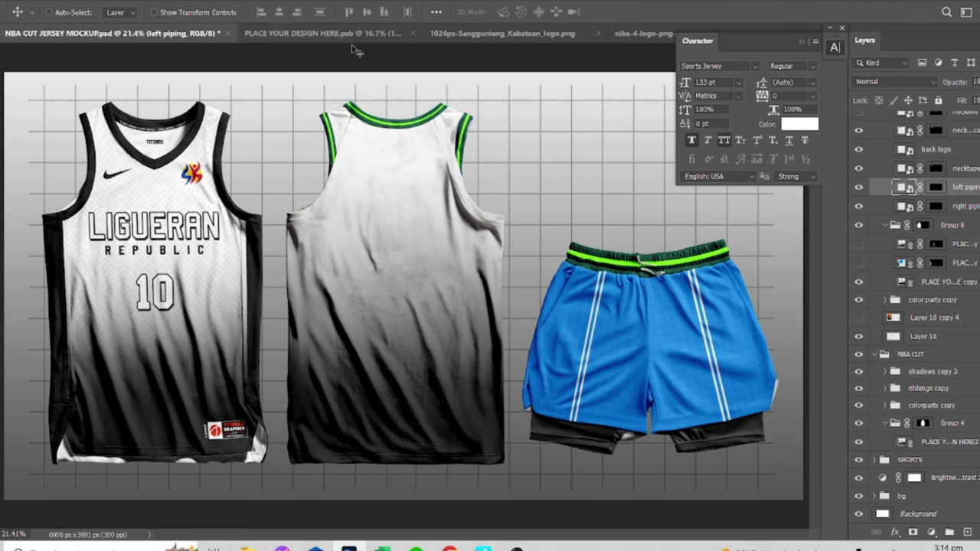
Group the jersey design layers into Group 1 and place it inside the BACK group.
left_click(328, 35)
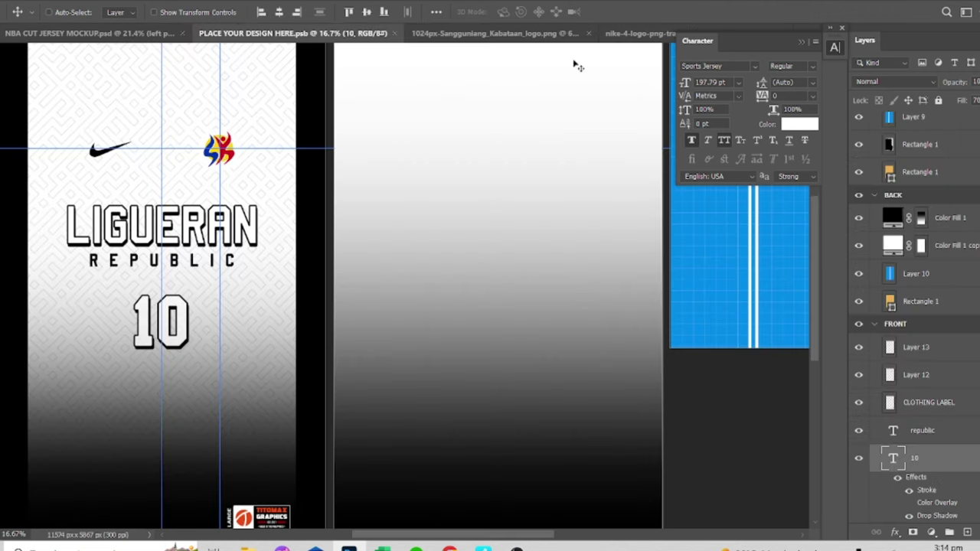
left_click(916, 274)
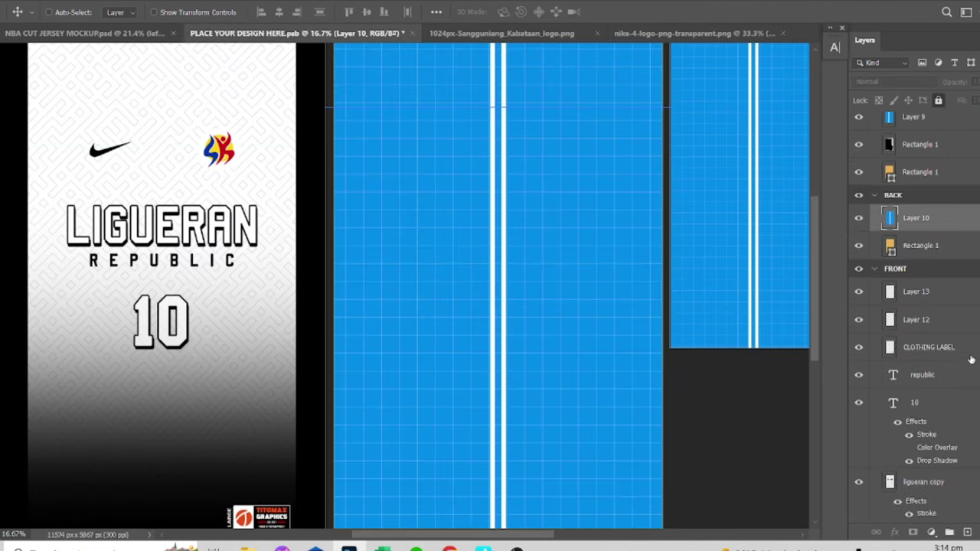
scroll(935, 420, "down", 3)
scroll(932, 491, "down", 3)
left_click(934, 434)
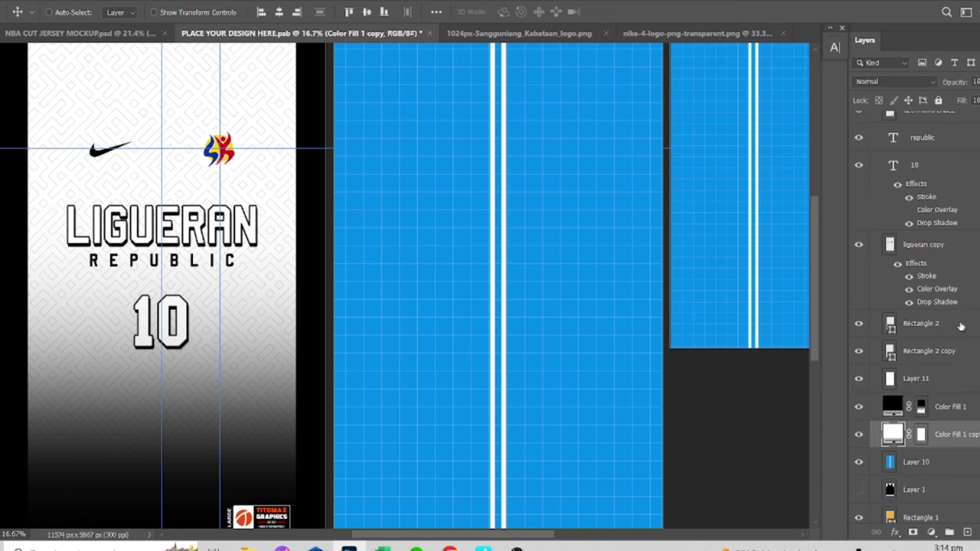
left_click(954, 322, "shift")
key("ctrl+g")
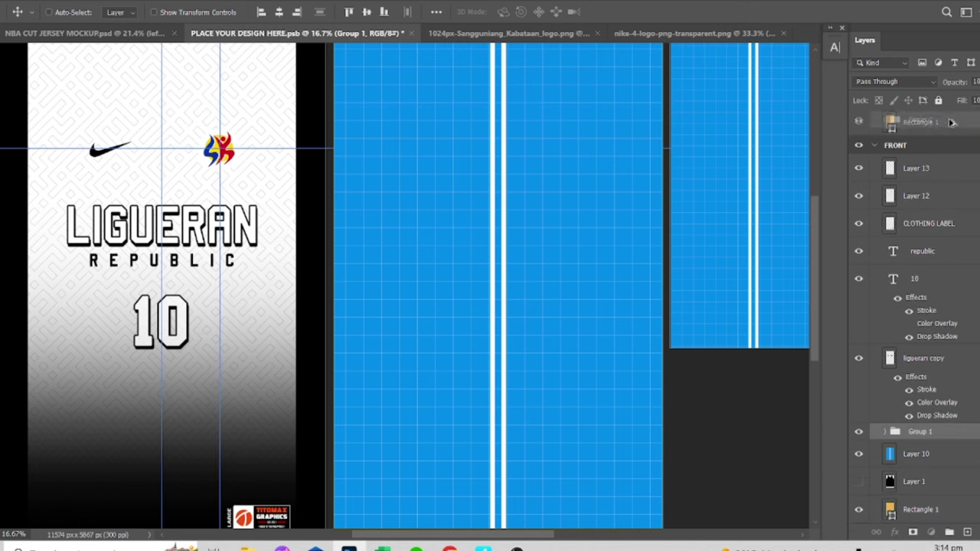
left_click_drag(949, 436, 896, 206)
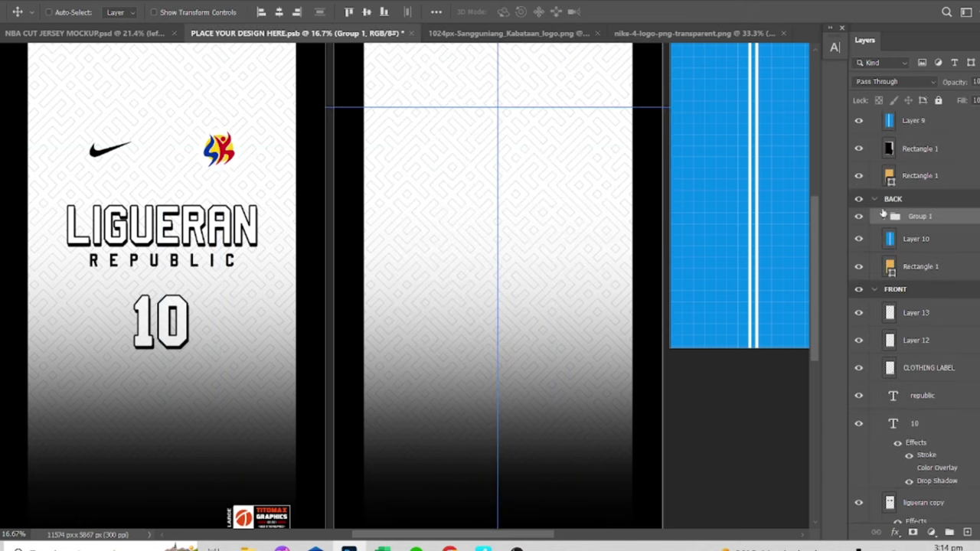
scroll(873, 212, "up", 2)
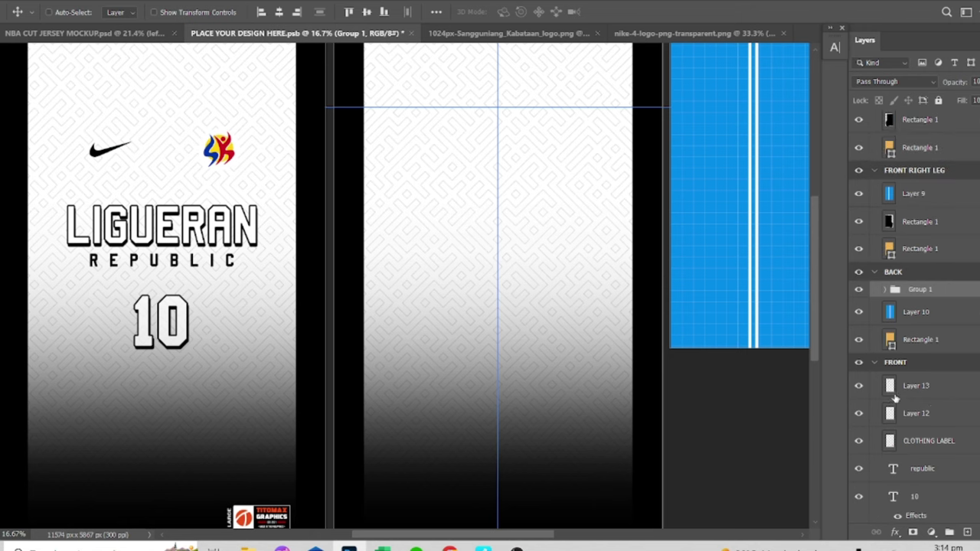
Copy the Nike logo onto the back panel and resize it.
left_click(892, 389)
left_click_drag(150, 160, 496, 109)
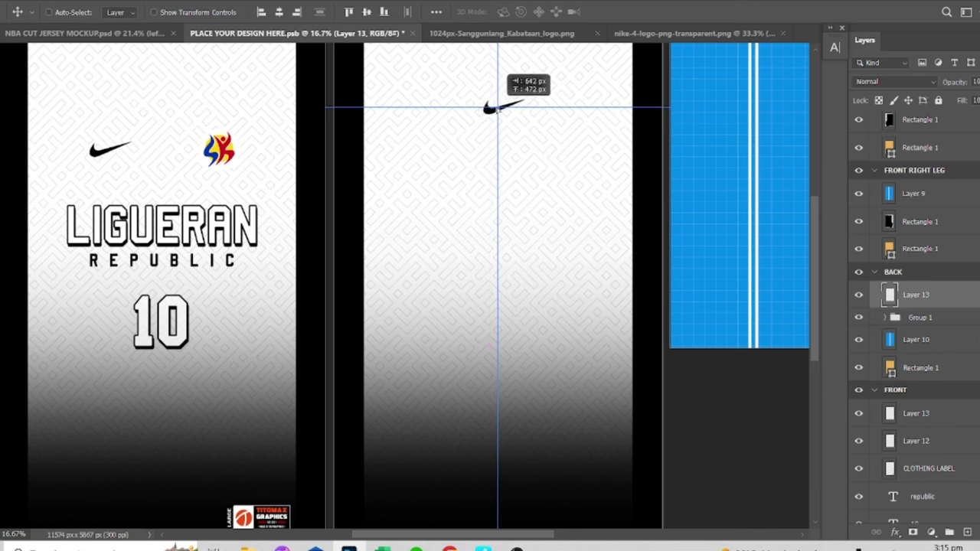
key("ctrl+t")
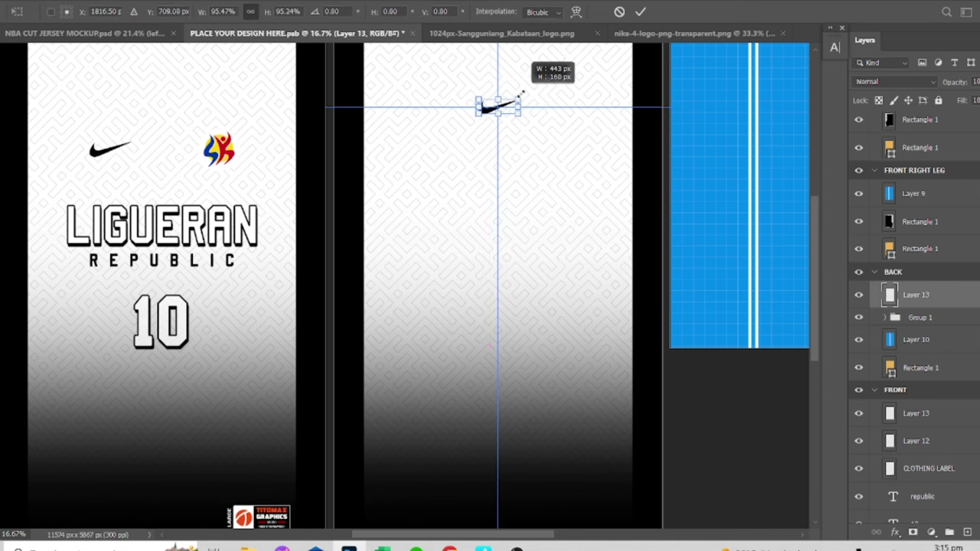
key("Return")
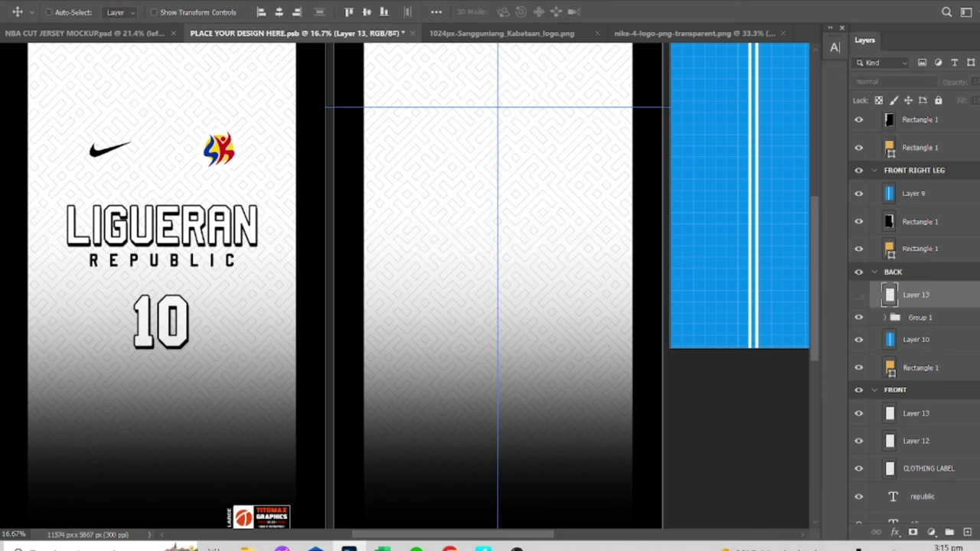
left_click(61, 365)
key("ctrl+minus")
Draw a tall black rectangle at the back's top centre and narrow it into a centred stripe.
left_click_drag(451, 103, 501, 291)
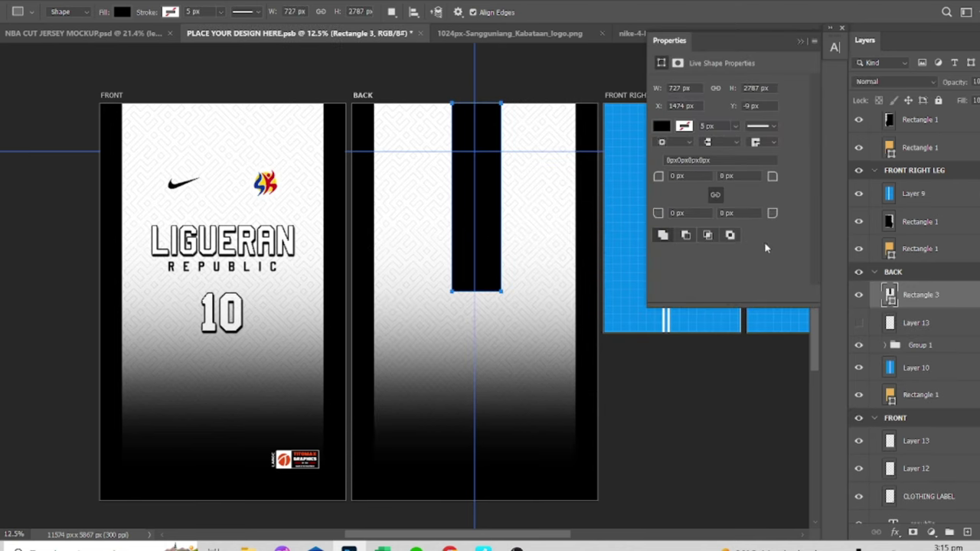
key("ctrl+t")
left_click_drag(507, 165, 503, 165)
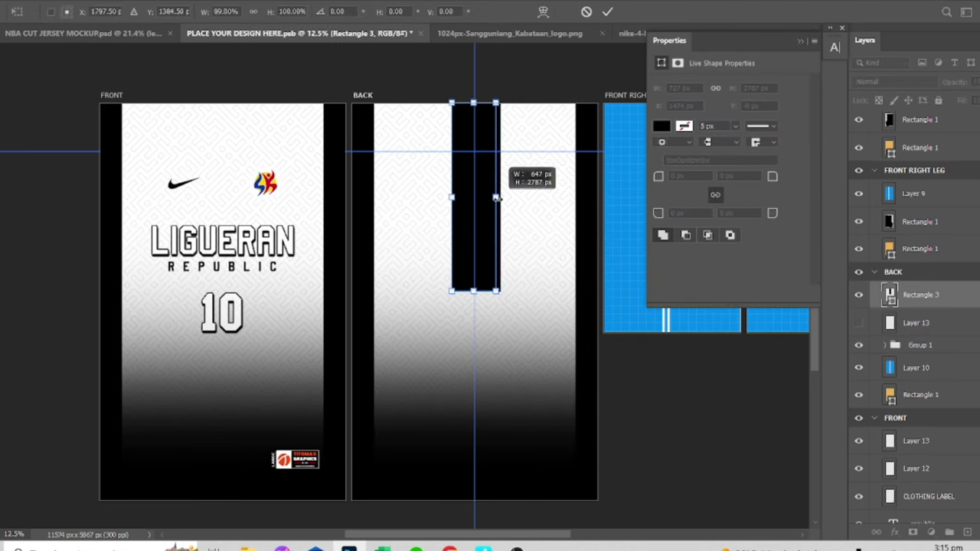
key("Return")
key("v")
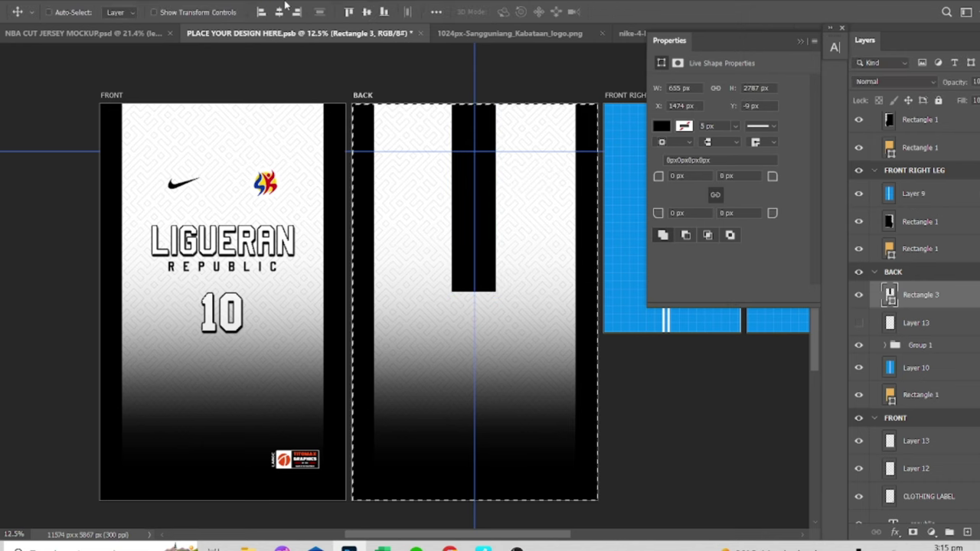
left_click_drag(475, 191, 476, 191)
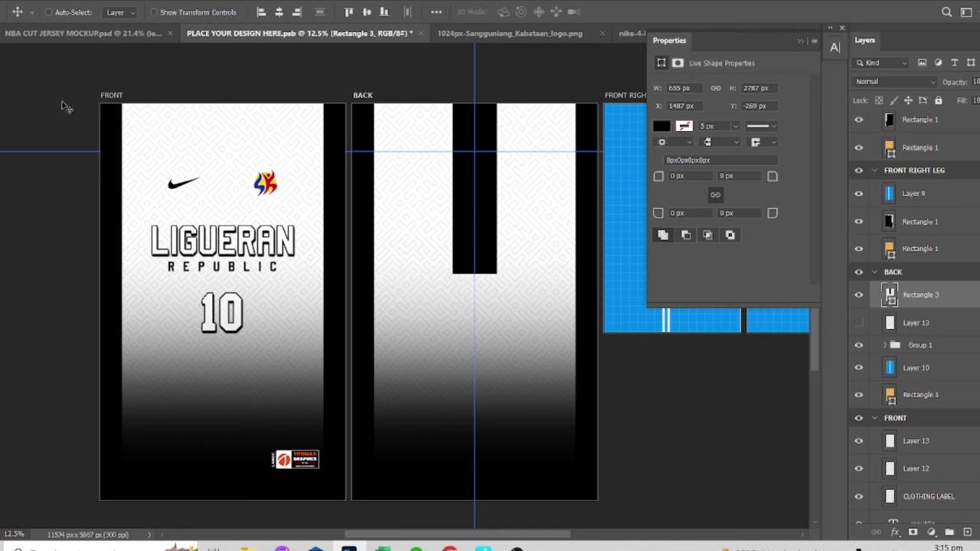
Add a black circle below the stripe, centred on it and slightly shrunk.
left_click(46, 368)
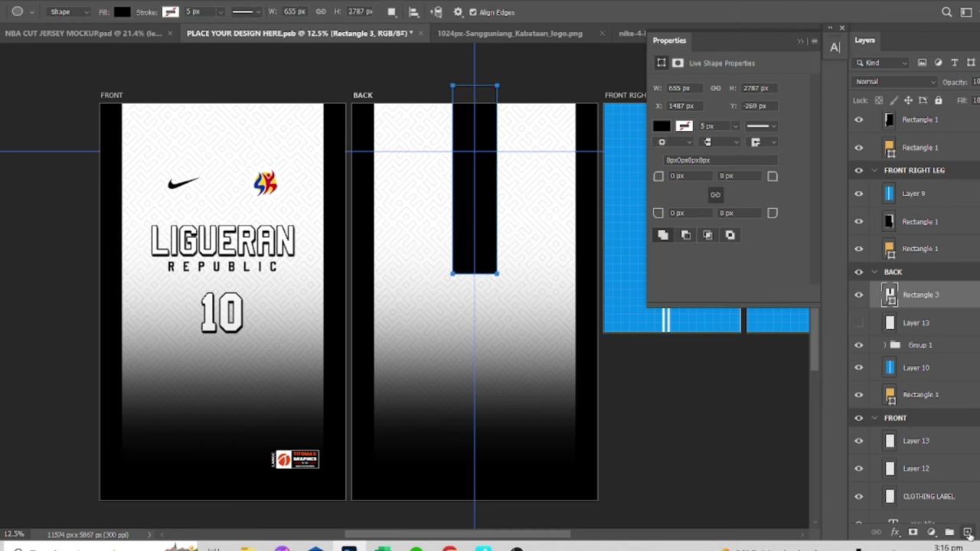
left_click(968, 532)
left_click_drag(418, 338, 564, 225)
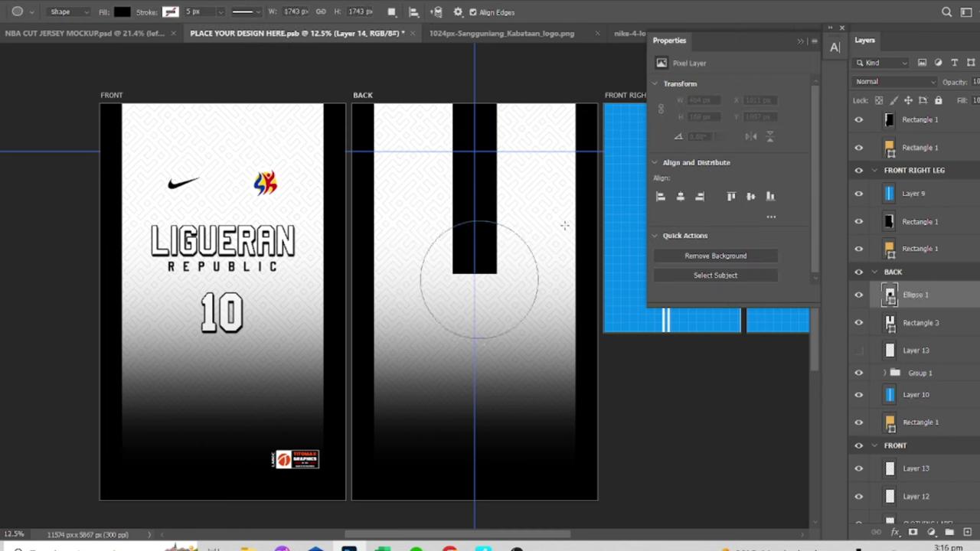
key("v")
left_click_drag(505, 283, 481, 322)
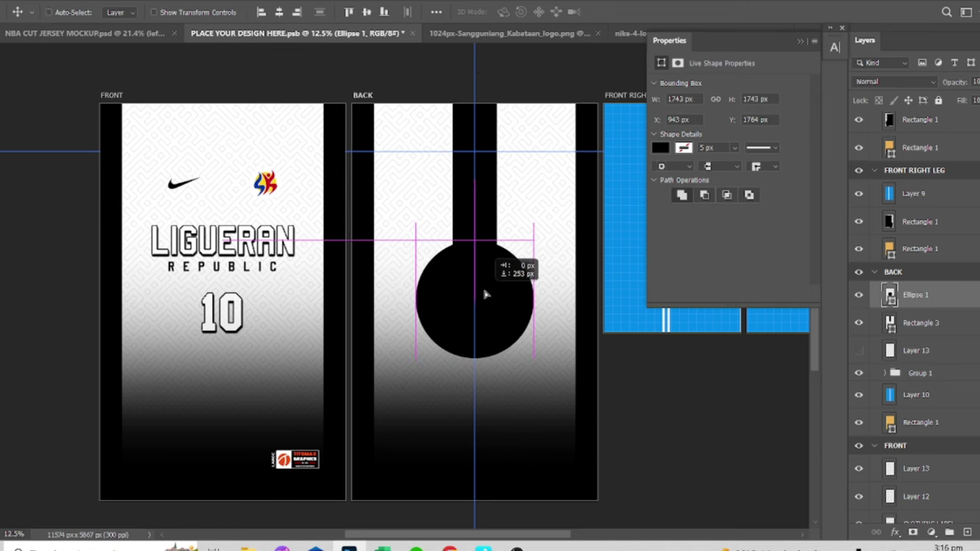
key("ctrl+t")
left_click_drag(534, 237, 525, 247)
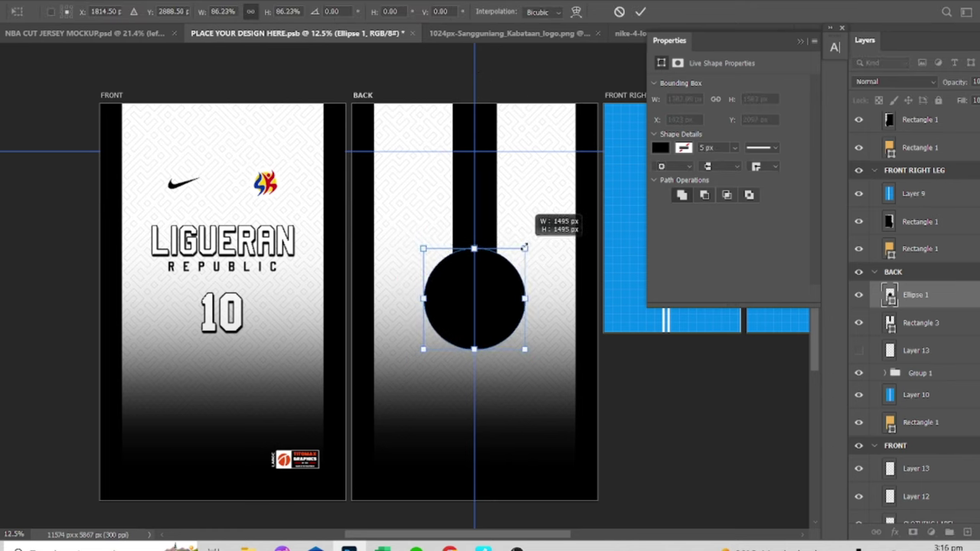
key("Return")
Save, then scale the stripe and circle down together as one pendant shape.
key("ctrl+s")
left_click(800, 42)
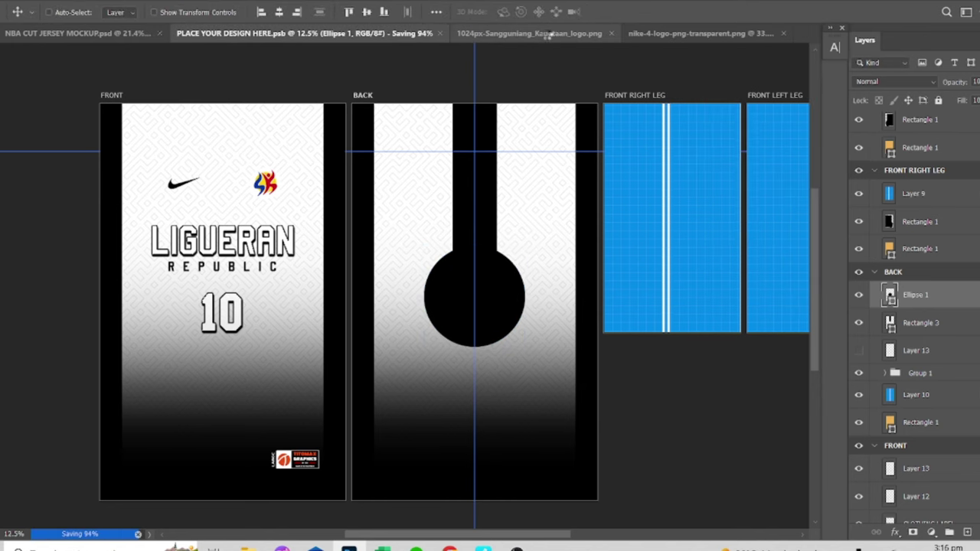
left_click(921, 322)
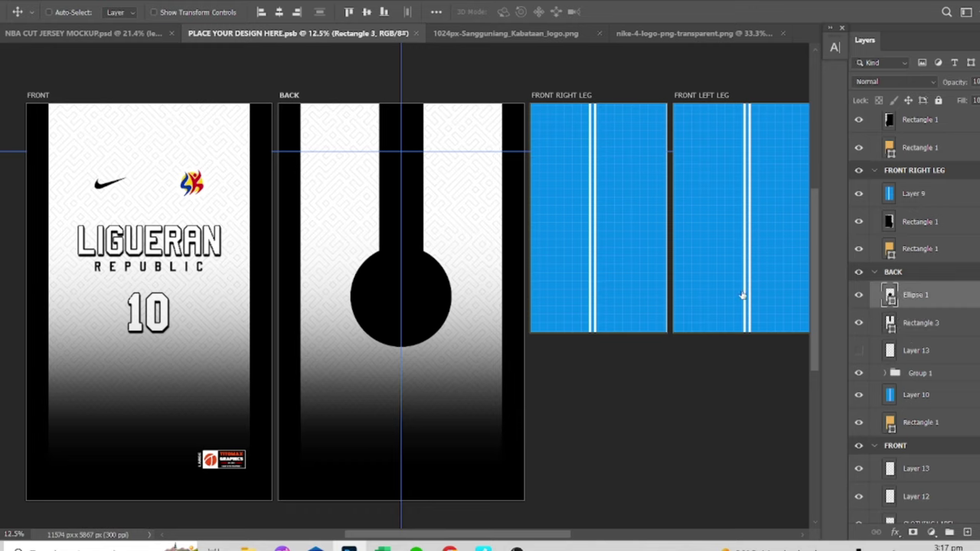
double_click(942, 295)
key("Escape")
left_click(920, 322)
left_click(916, 294, "shift")
key("ctrl+t")
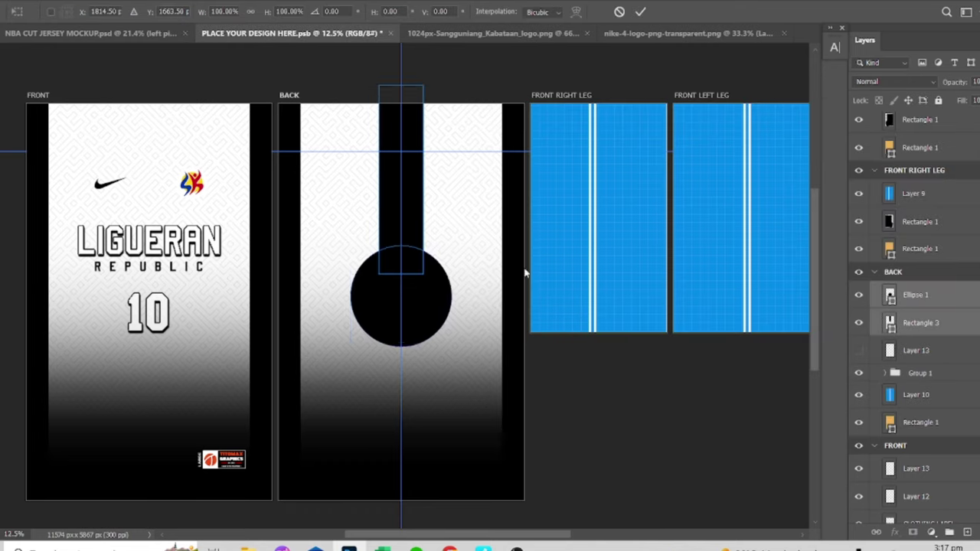
left_click_drag(456, 348, 456, 340)
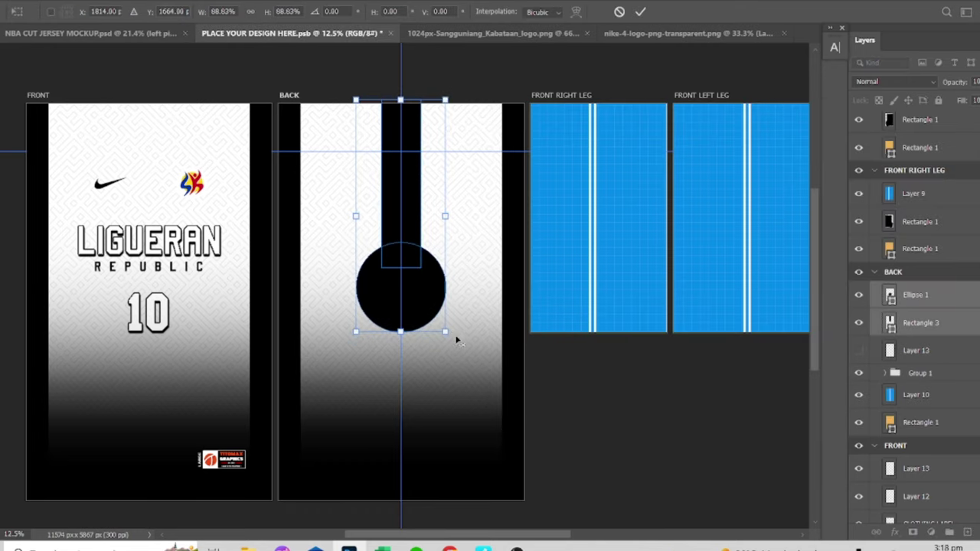
left_click_drag(446, 334, 435, 330)
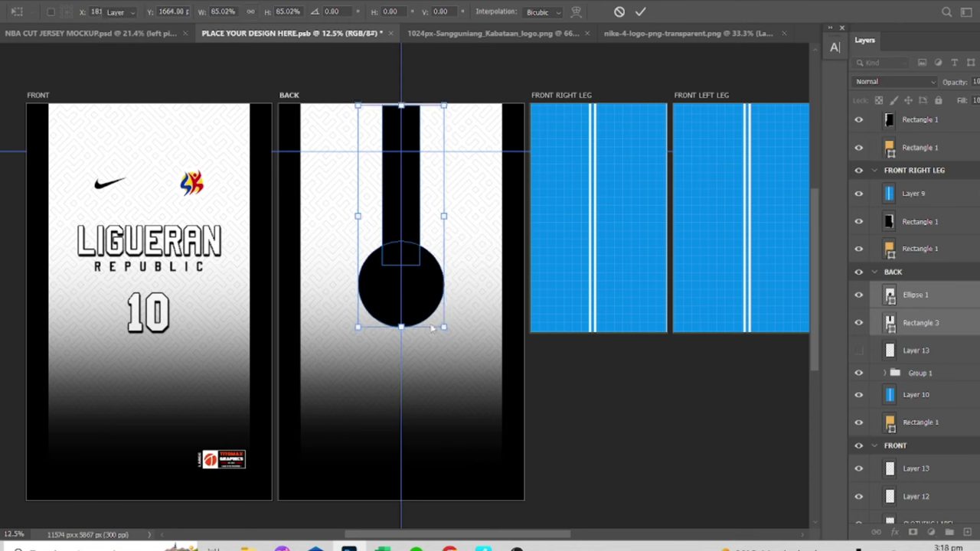
key("Return")
Duplicate the black stripe into a thin pinstripe placed left of the central stem.
left_click(920, 322)
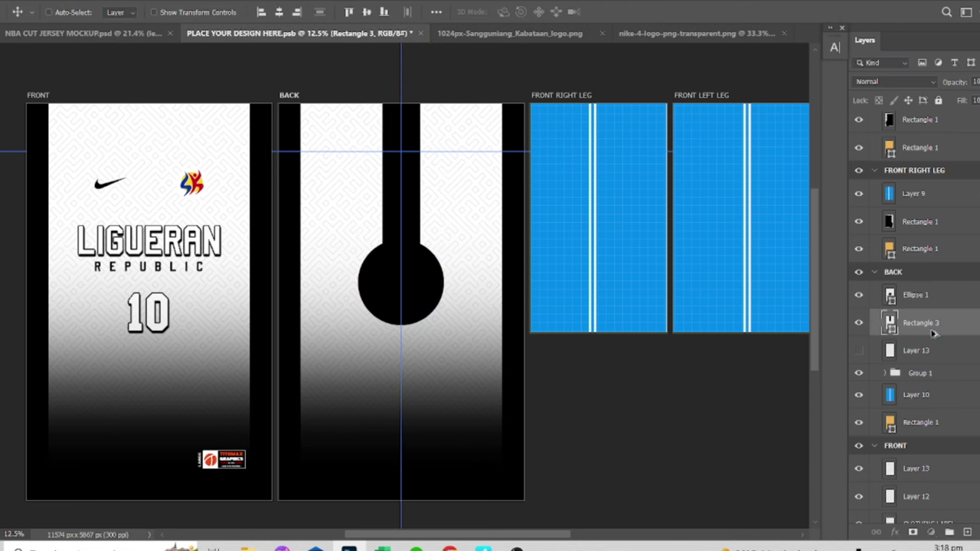
key("ctrl+j")
key("t")
key("ctrl+t")
left_click_drag(420, 182, 387, 182)
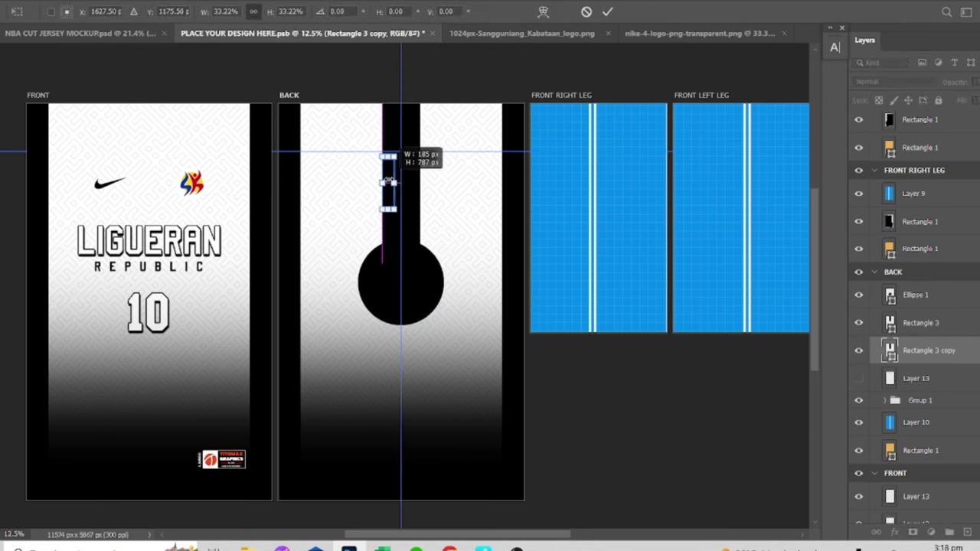
scroll(387, 176, "up", 1)
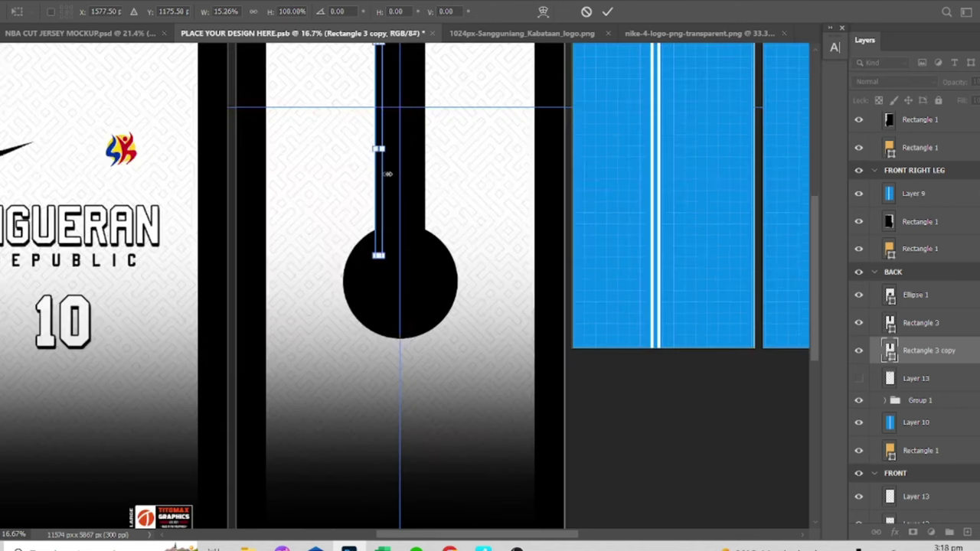
scroll(388, 176, "up", 1)
scroll(385, 166, "up", 1)
scroll(383, 219, "up", 1)
left_click_drag(383, 219, 373, 219)
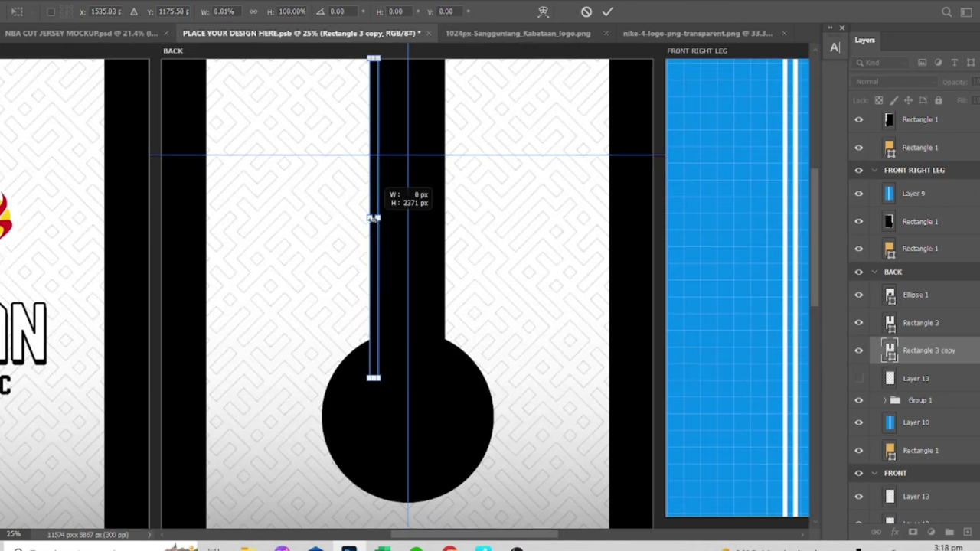
key("Return")
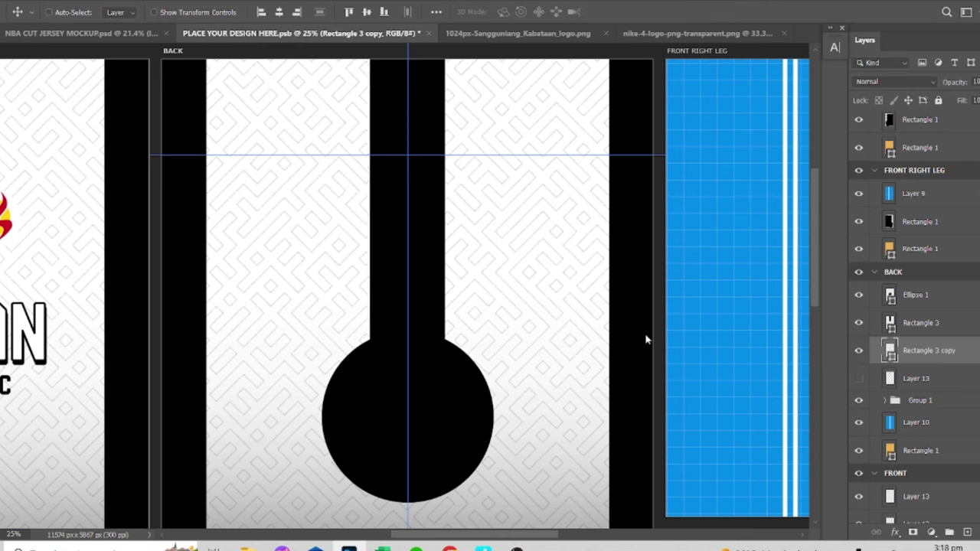
key("shift+Left")
key("shift+Left")
key("shift+Left")
key("shift+Left")
key("shift+Left")
key("shift+Left")
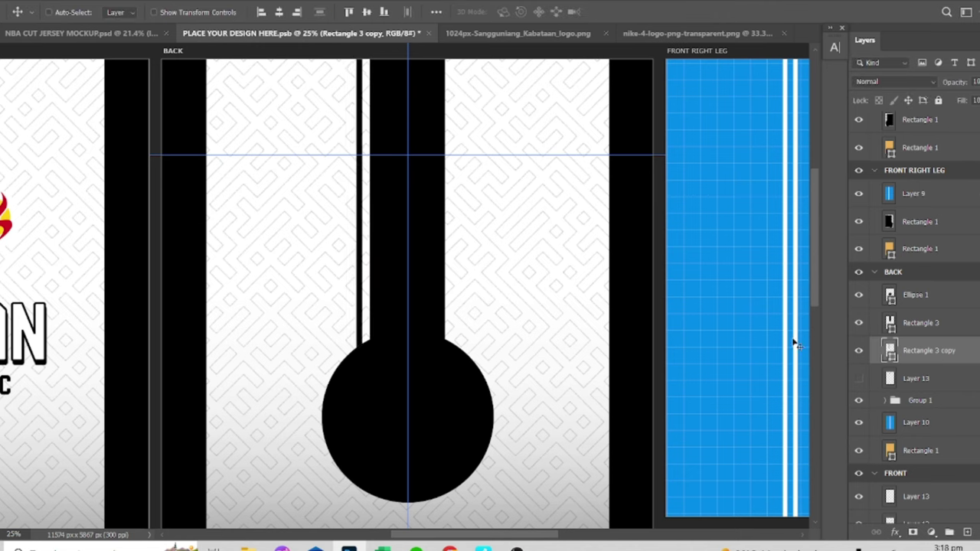
Copy the pinstripe to the right side of the stem and zoom out to the back panel.
key("ctrl+j")
left_click_drag(422, 321, 474, 331)
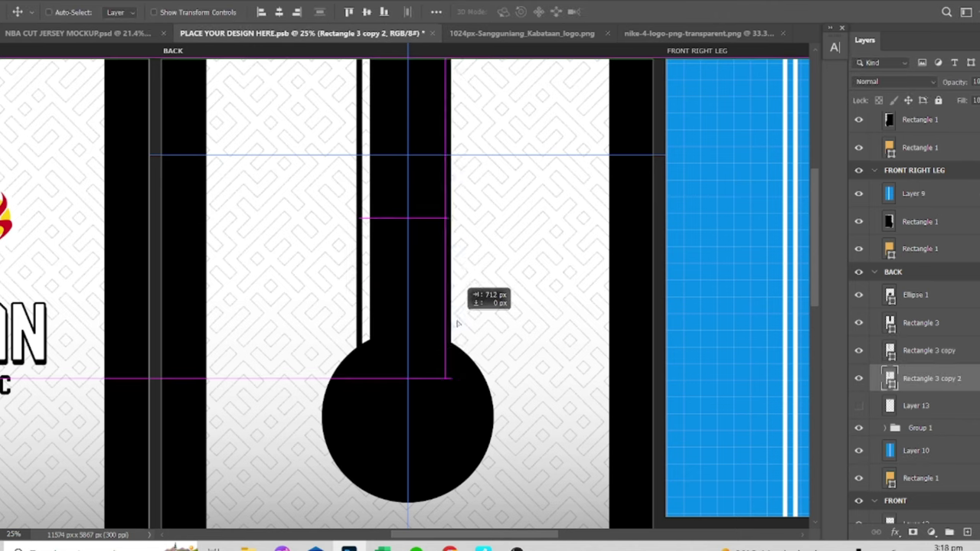
key("ctrl+minus")
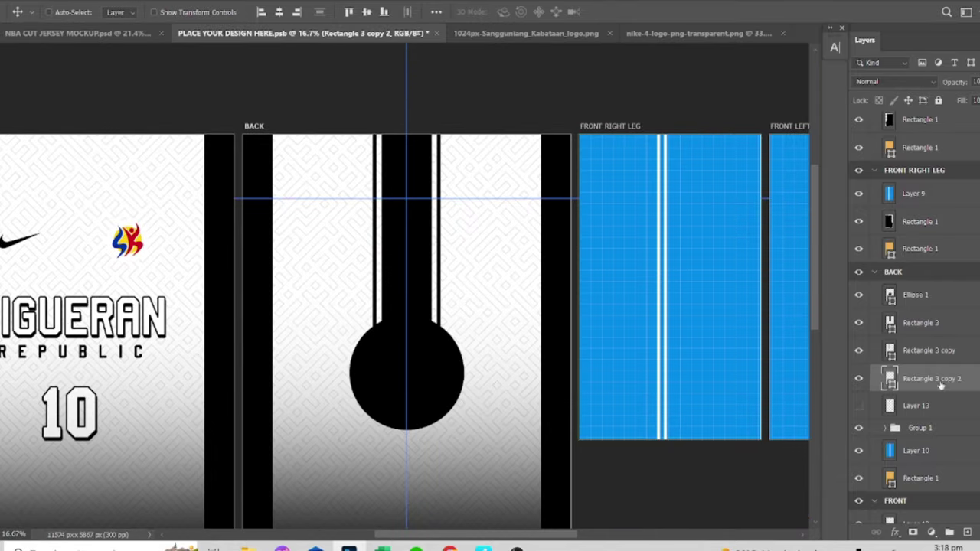
left_click(921, 428)
scroll(927, 406, "down", 2)
scroll(930, 418, "down", 2)
scroll(931, 423, "down", 4)
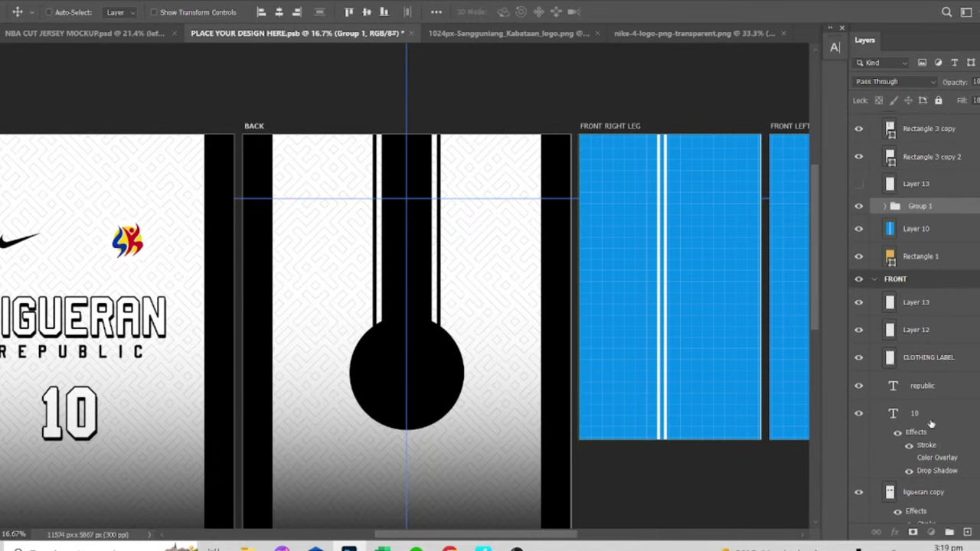
left_click(934, 414)
left_click_drag(940, 416, 928, 216)
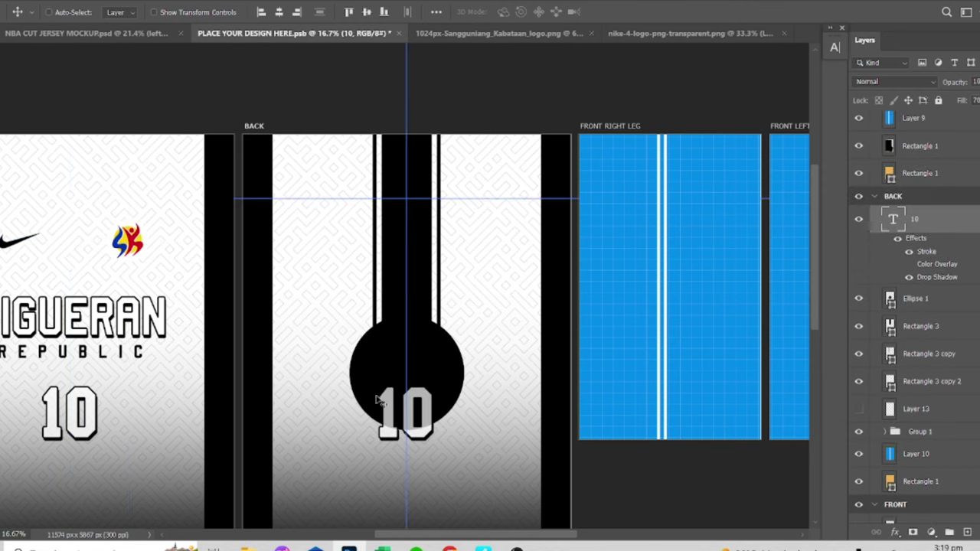
left_click_drag(417, 413, 414, 372)
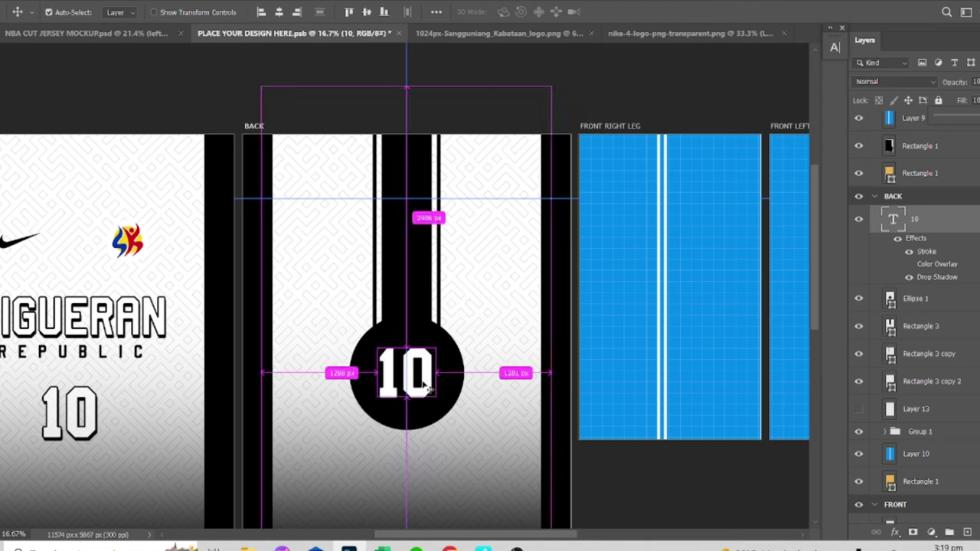
key("ctrl+t")
left_click_drag(436, 334, 443, 325)
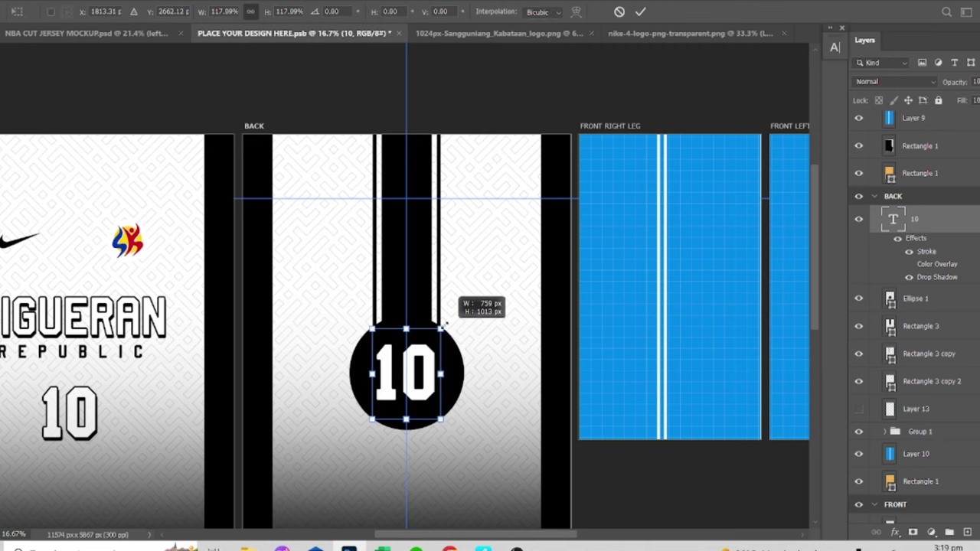
key("Return")
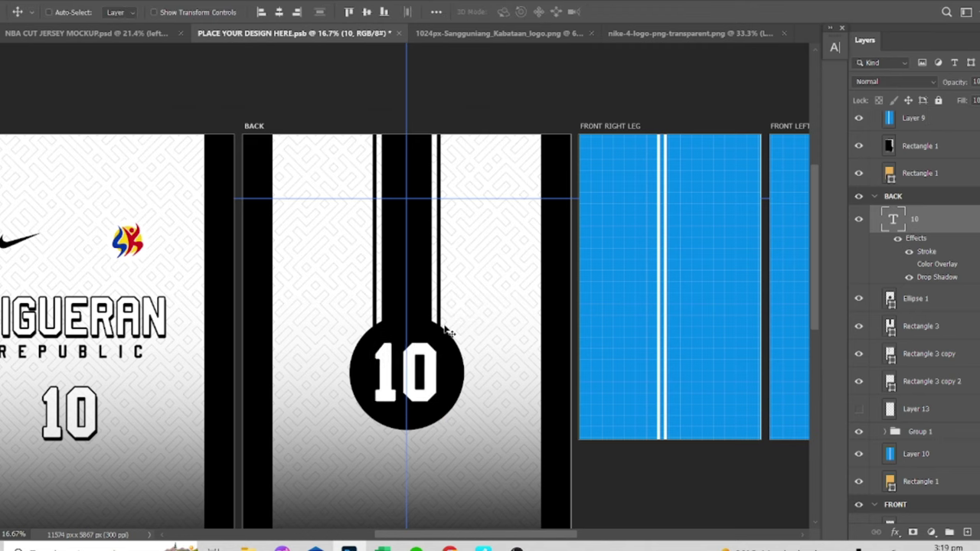
scroll(448, 331, "down", 3)
scroll(448, 331, "up", 1)
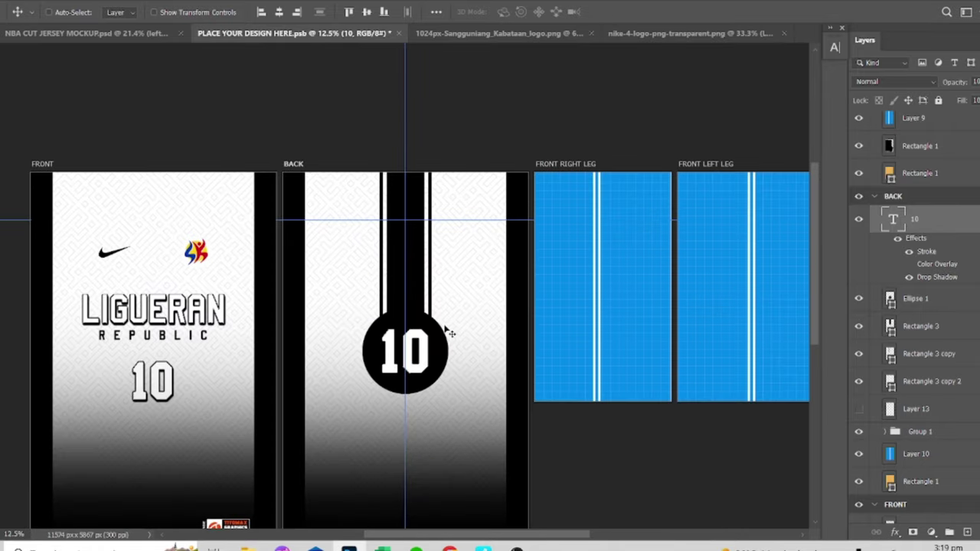
Type TITOMAX vertically on the back stripe and move its layer into the BACK group.
left_click(46, 330)
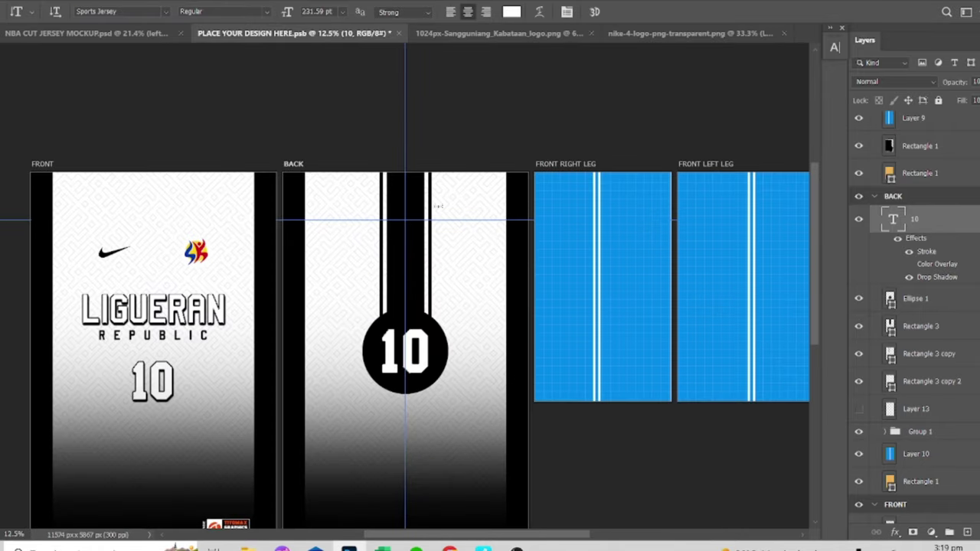
left_click(406, 182)
type("TO")
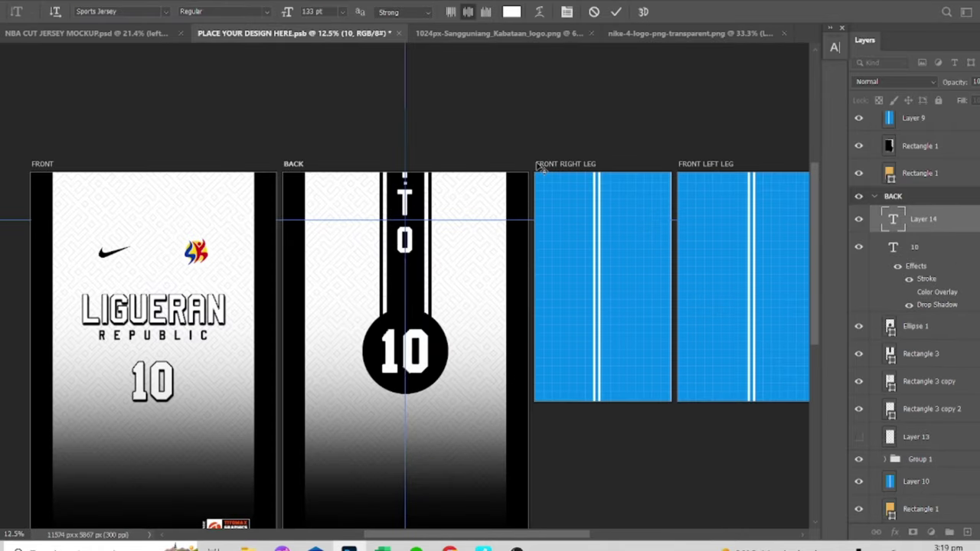
type("max")
left_click(616, 11)
left_click(567, 12)
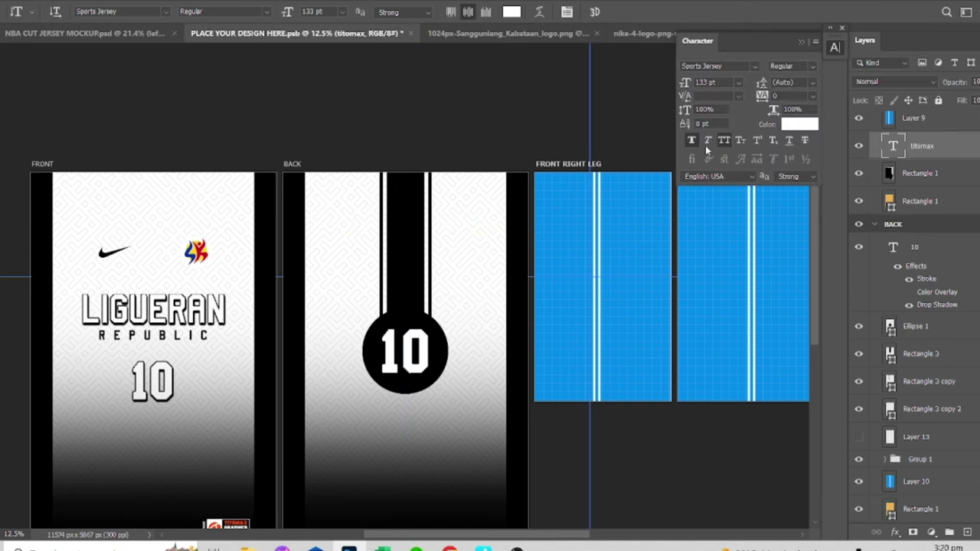
left_click_drag(940, 147, 919, 229)
Resize and position TITOMAX to fit the stripe above the circle, then save.
key("ctrl+t")
left_click_drag(423, 51, 409, 115)
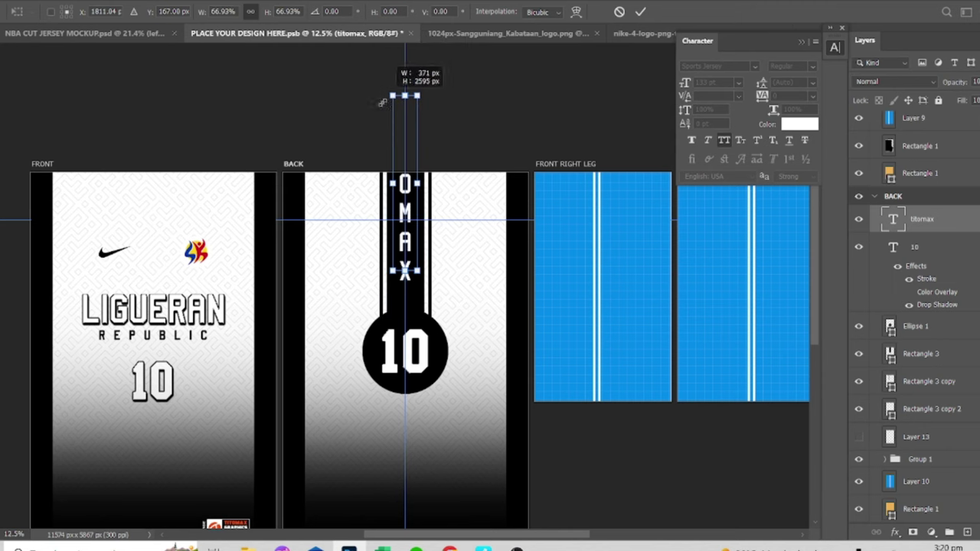
left_click_drag(426, 205, 427, 191)
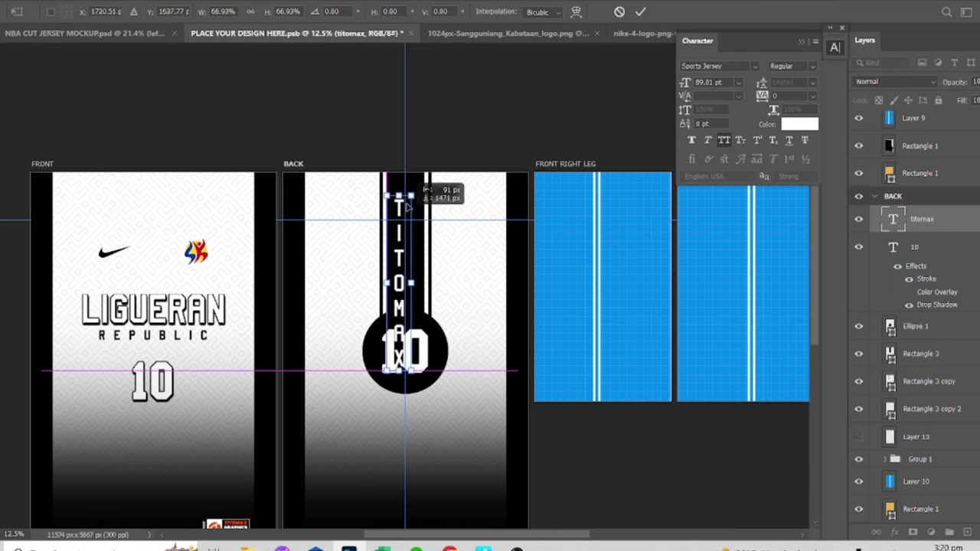
left_click_drag(410, 354, 413, 314)
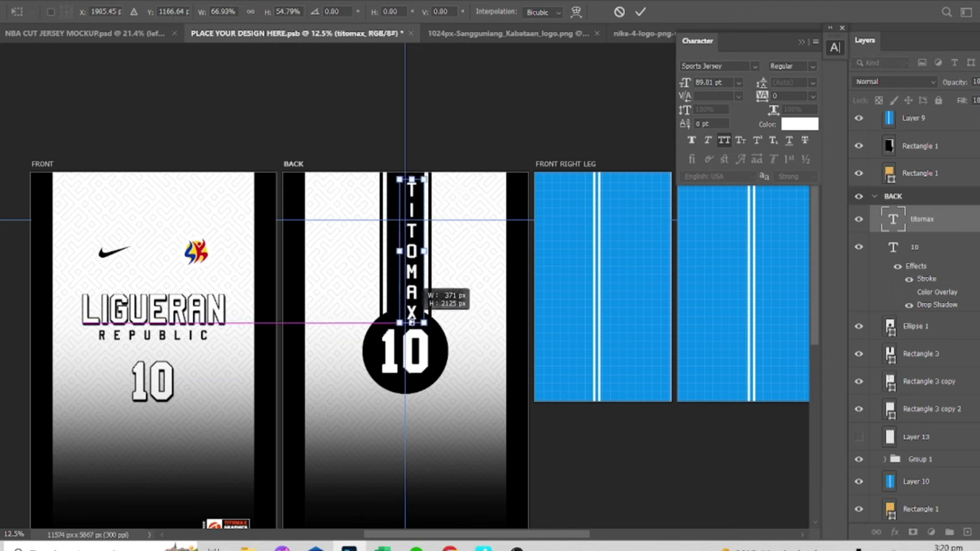
key("Return")
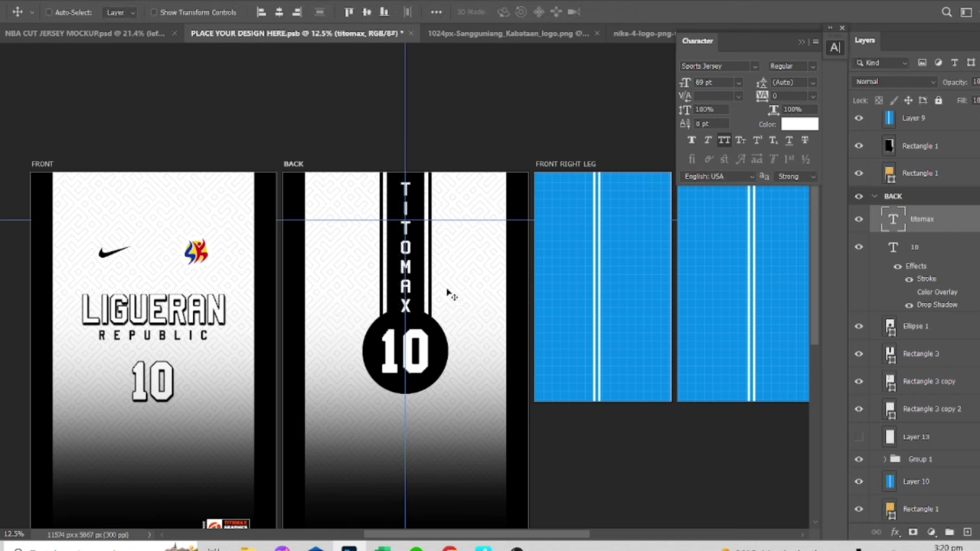
key("ctrl+t")
left_click_drag(405, 173, 408, 191)
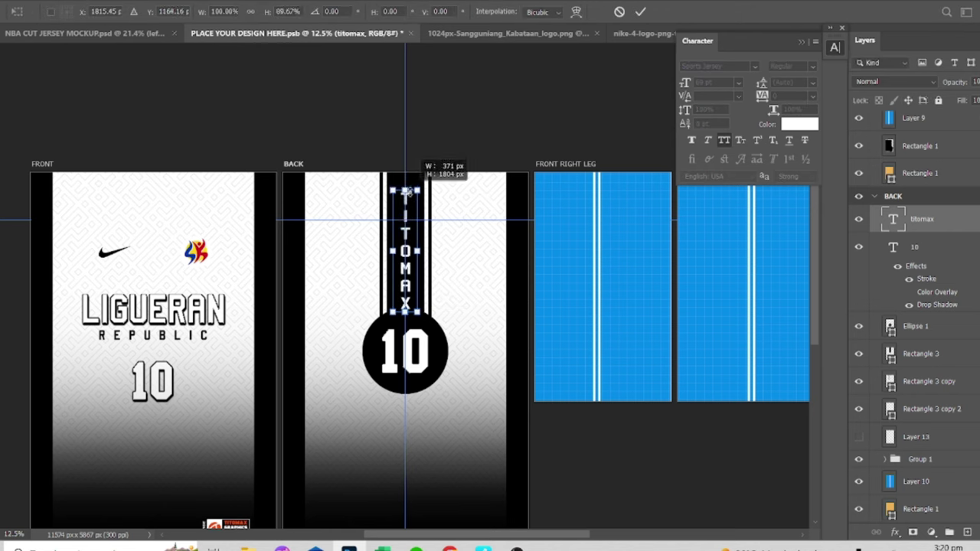
key("Return")
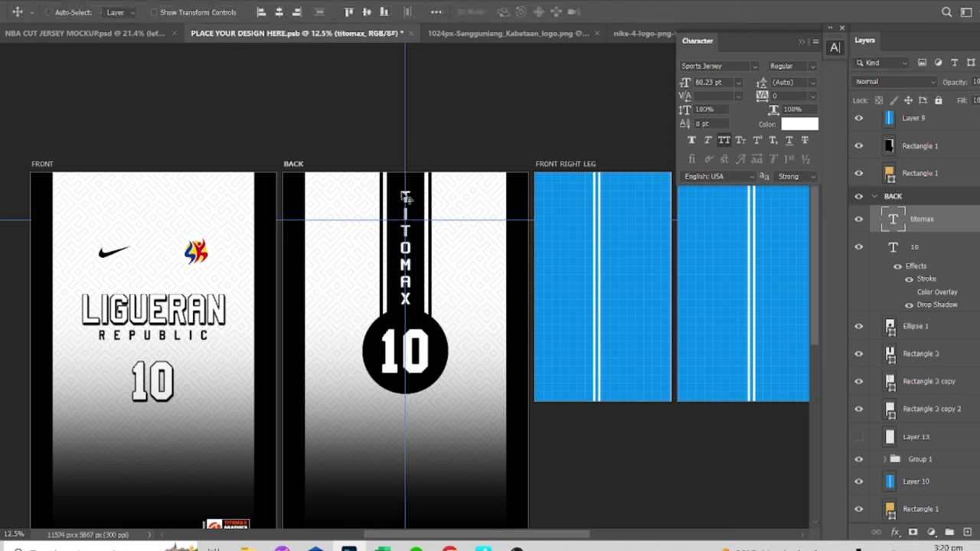
key("ctrl+s")
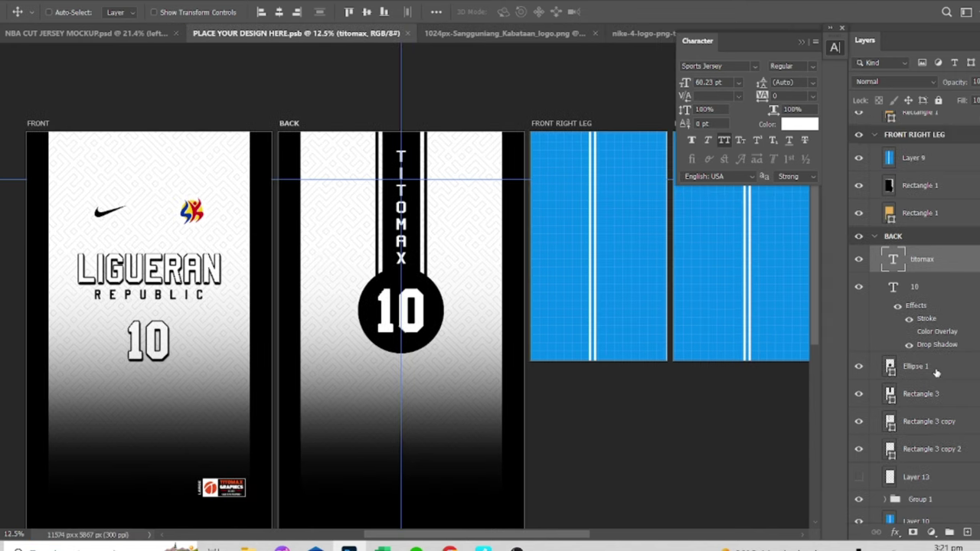
Shrink the black back circle to about 80%.
left_click(935, 371)
key("ctrl+t")
left_click_drag(443, 268, 434, 274)
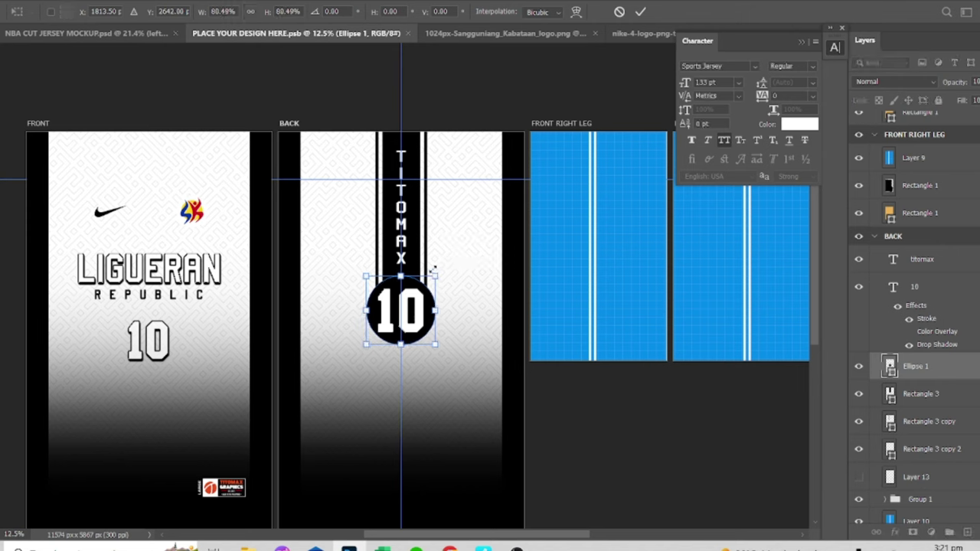
key("Return")
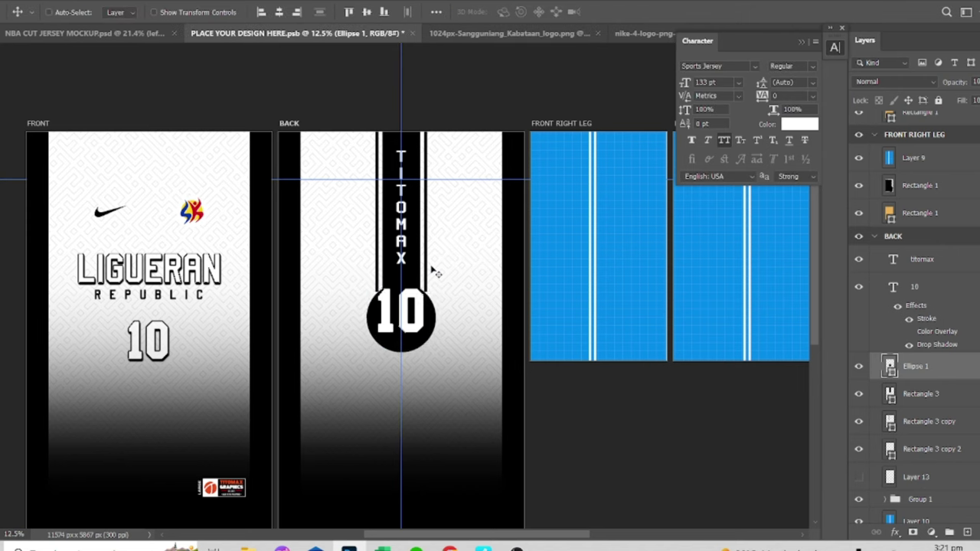
Stretch both thin pinstripes down to reach the circle.
left_click(949, 421)
left_click(942, 449)
key("ctrl+t")
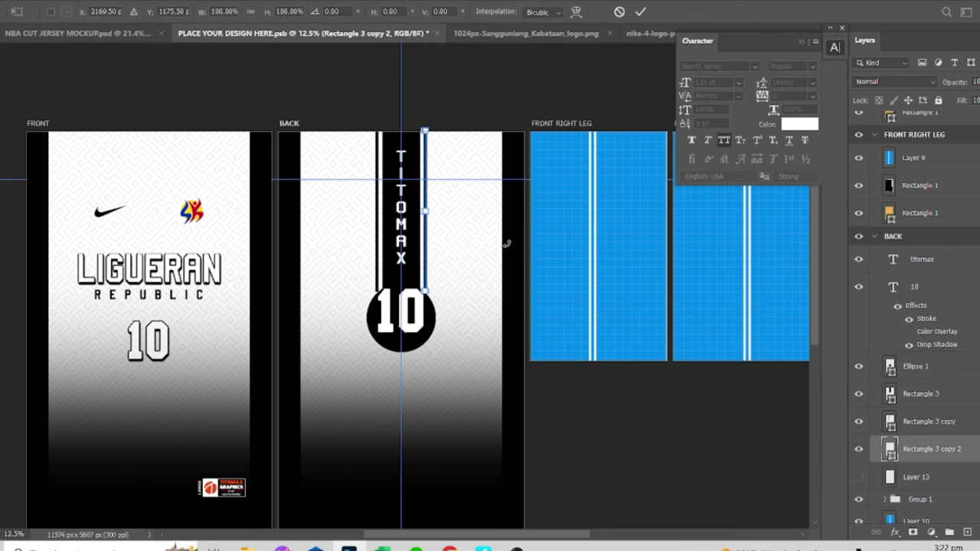
key("Escape")
left_click(927, 422, "shift")
key("ctrl+t")
left_click_drag(401, 296, 396, 322)
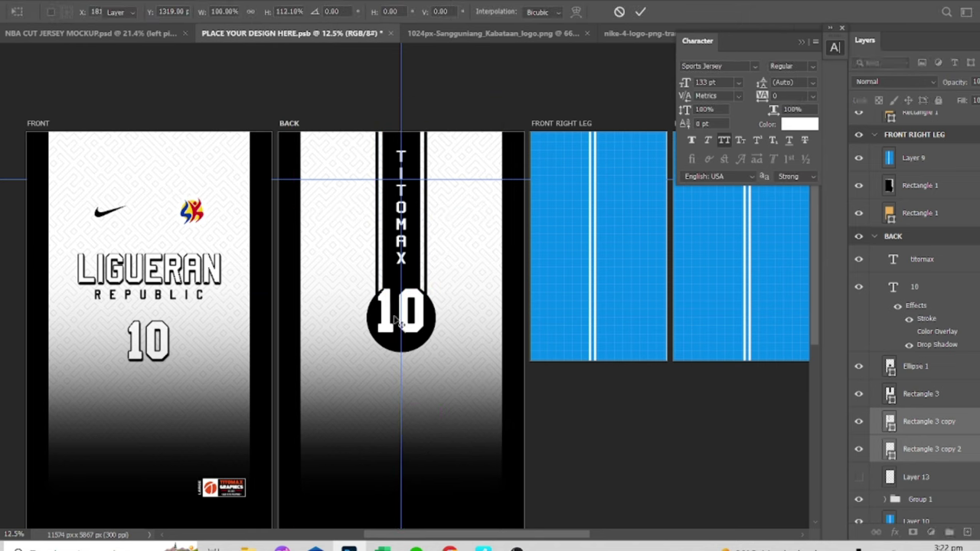
key("Return")
Move TITOMAX down the stripe and resize the back 10 to fit inside the circle.
left_click(402, 226)
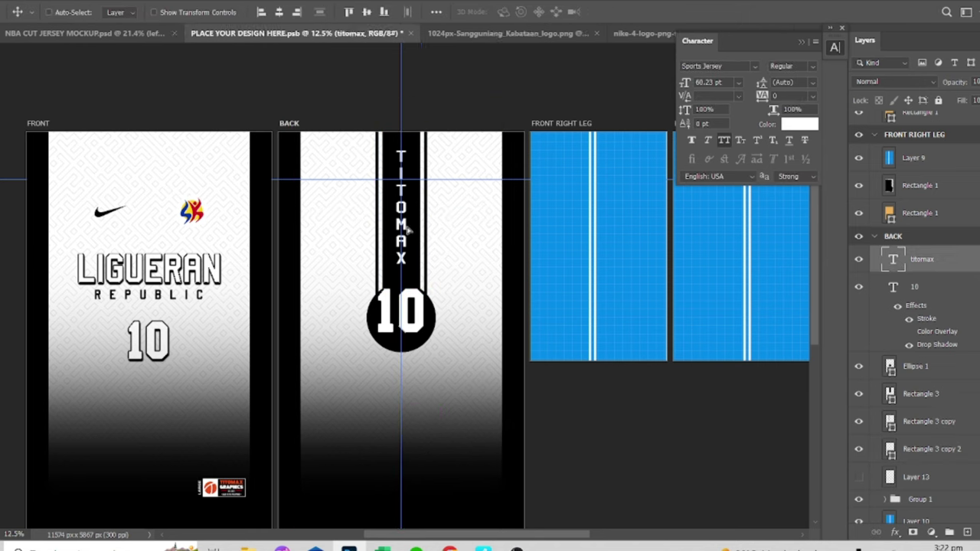
mouse_move(408, 231)
left_mouse_down()
mouse_move(407, 243)
mouse_move(413, 234)
left_mouse_up()
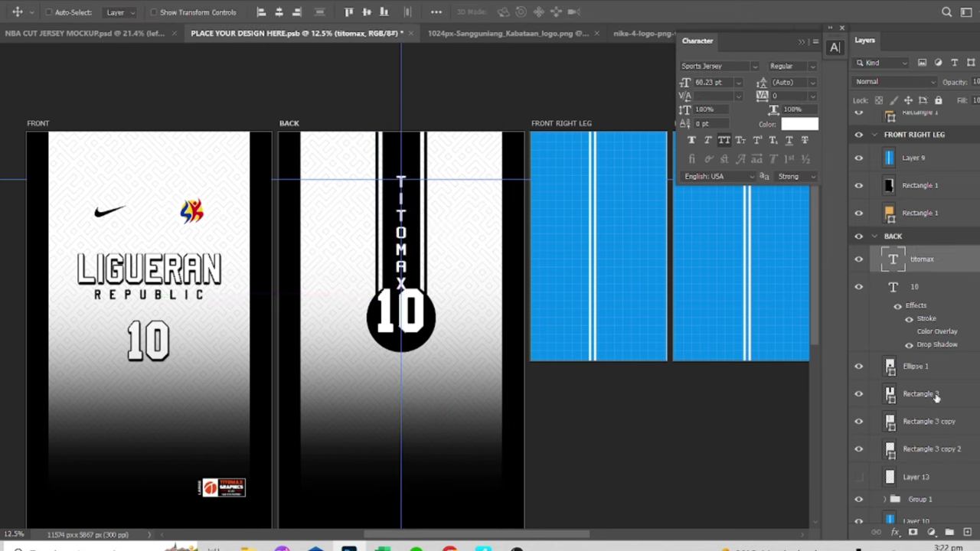
left_click(914, 287)
key("ctrl+t")
mouse_move(424, 287)
left_mouse_down()
mouse_move(429, 280)
mouse_move(417, 277)
left_mouse_up()
key("Return")
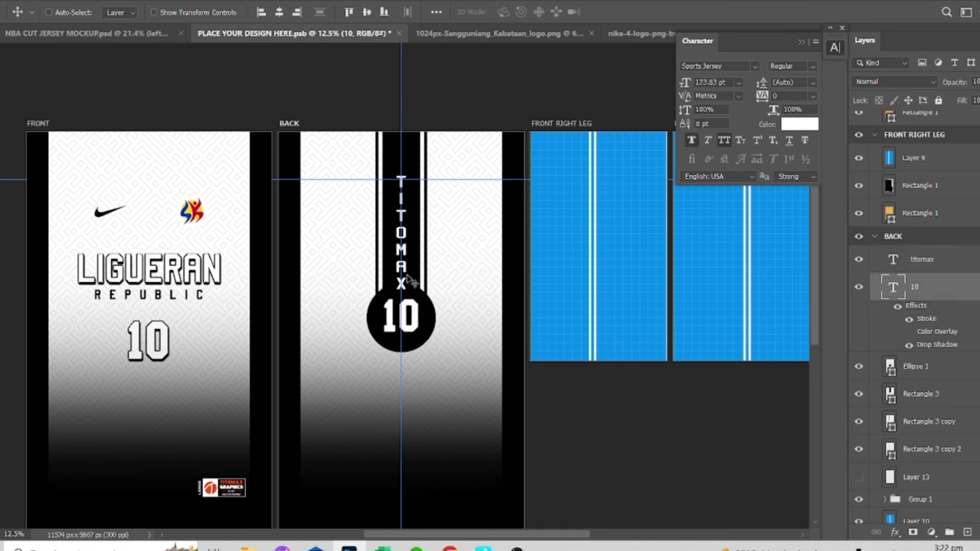
key("ctrl+t")
left_click_drag(424, 292, 424, 287)
key("Return")
key("ctrl+t")
key("Return")
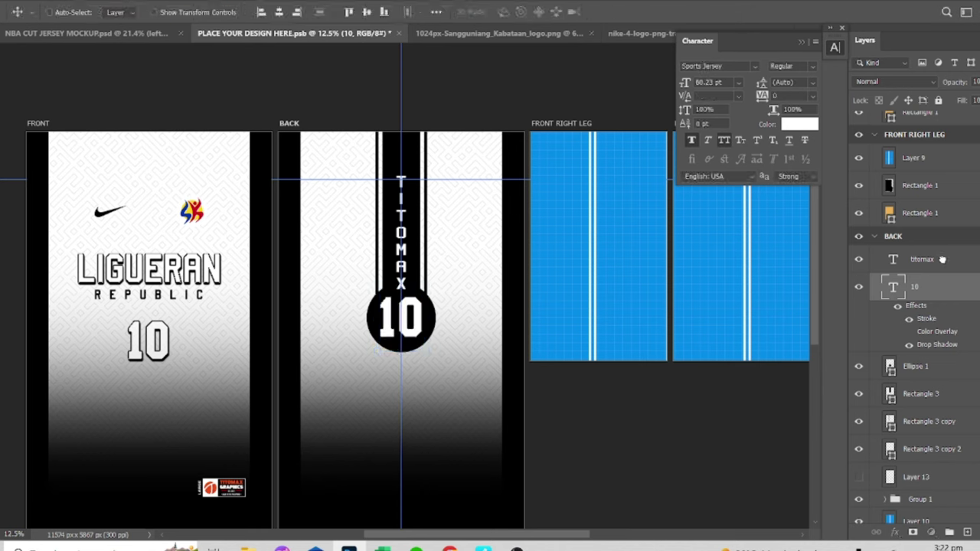
Set TITOMAX tracking to -100, save, and view the jersey mockup.
left_click(922, 259)
left_click(812, 82)
left_click(801, 129)
left_click(812, 96)
left_click(793, 102)
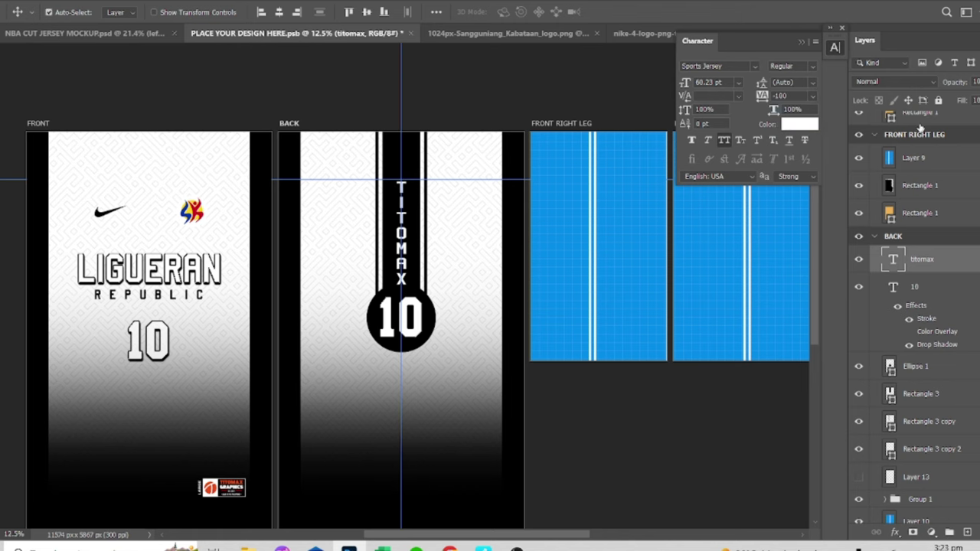
key("ctrl+s")
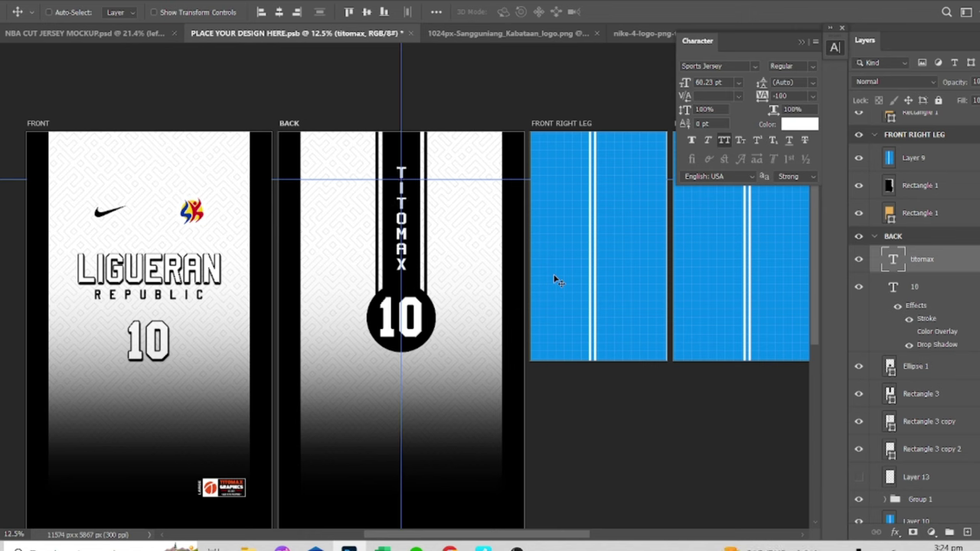
key("ctrl+s")
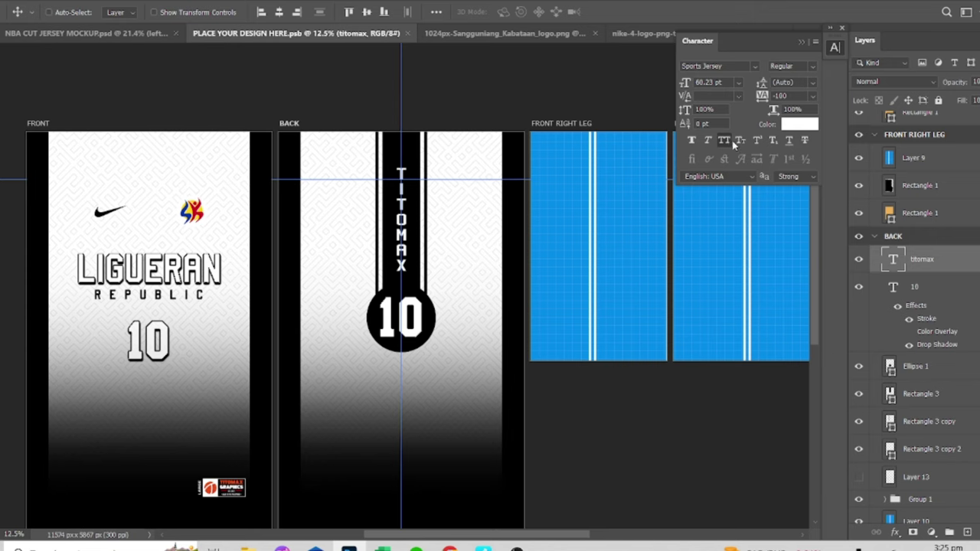
left_click(92, 33)
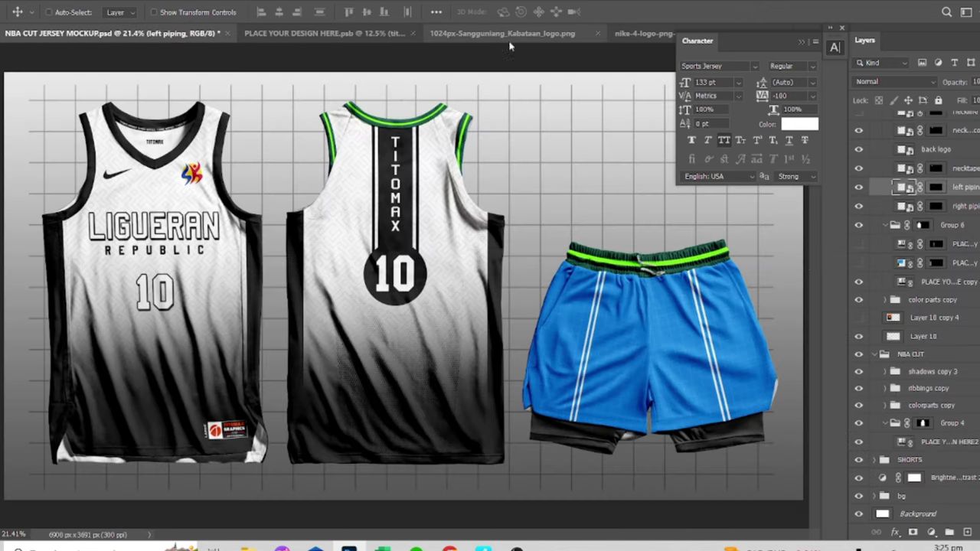
Give the neckline trim smart object a black Solid Color fill, then save and close it.
scroll(880, 383, "up", 1)
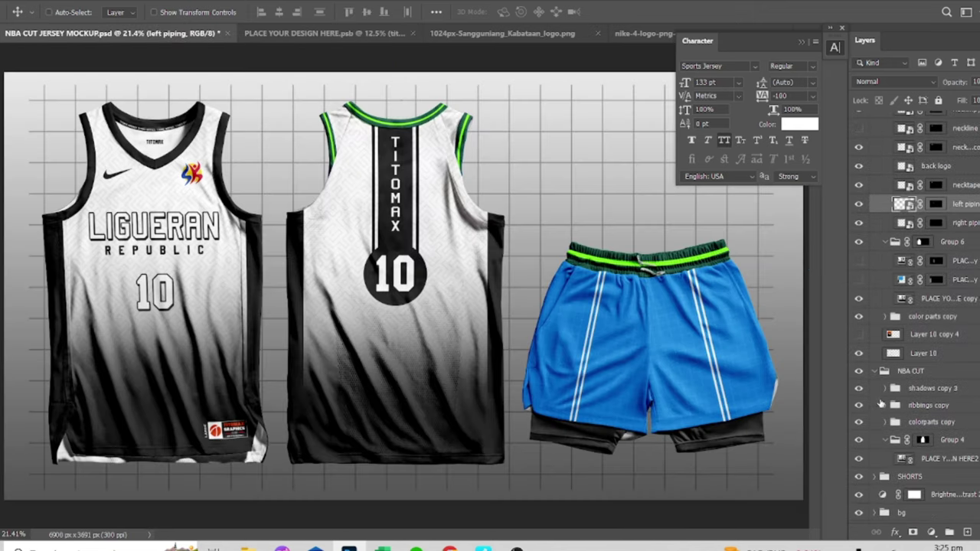
left_click(880, 404)
left_click(885, 405)
left_click(930, 422)
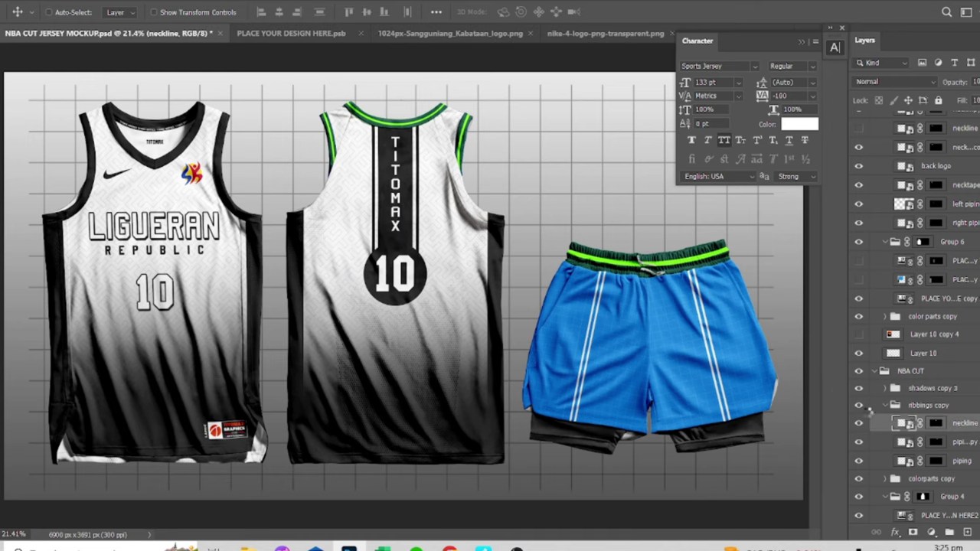
double_click(905, 422)
right_click(904, 398)
left_click(900, 122)
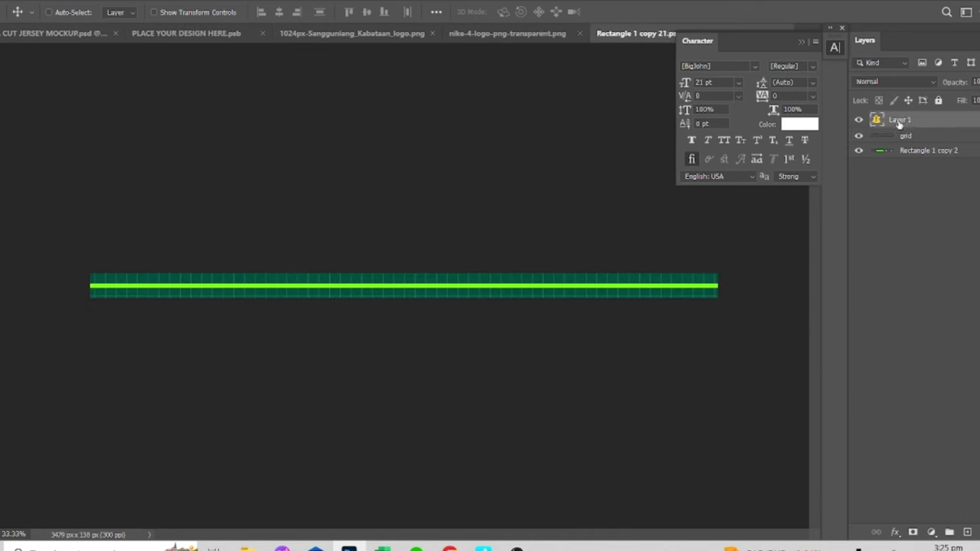
left_click(931, 532)
left_click(869, 293)
left_click(864, 280)
key("ctrl+s")
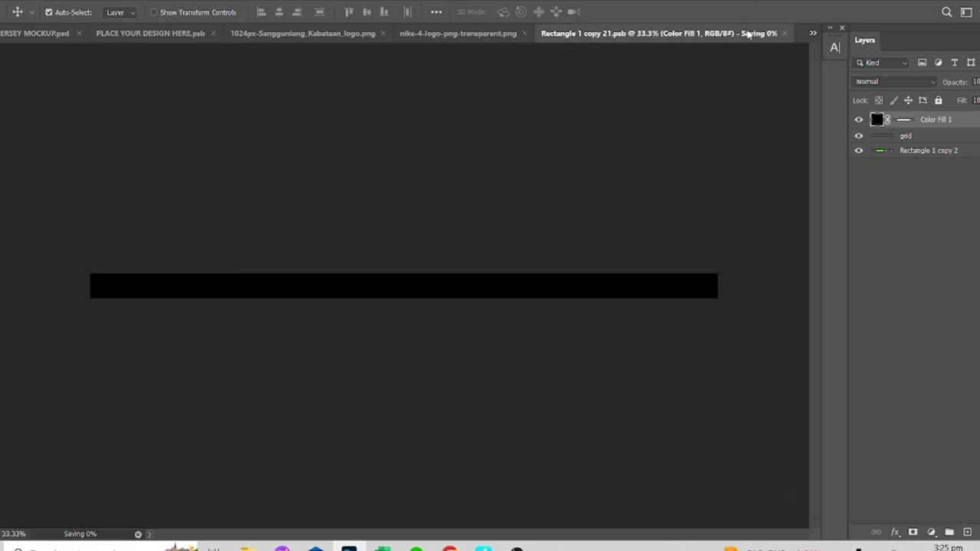
key("ctrl+w")
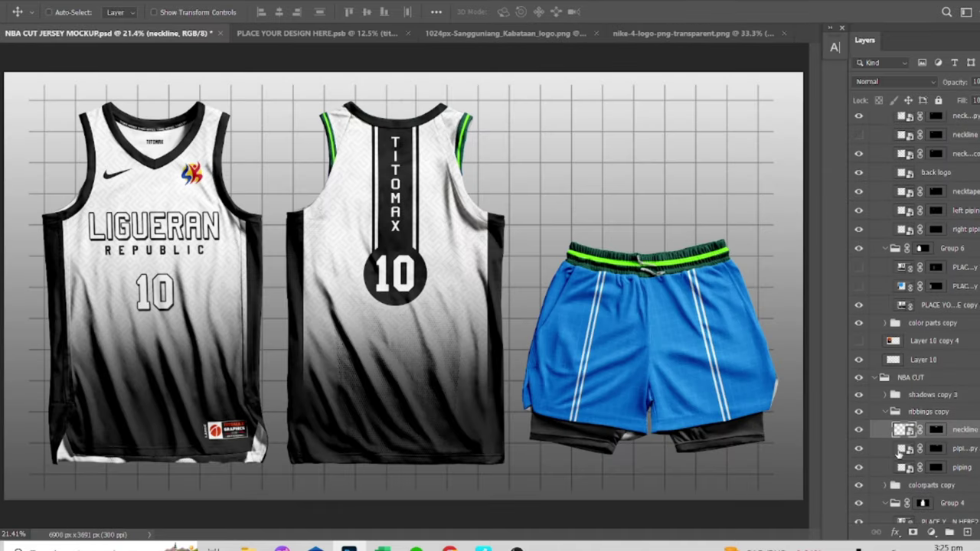
Give the armhole piping smart object a black Solid Color fill, then save and close it.
double_click(901, 448)
left_click(899, 119)
left_click(931, 532)
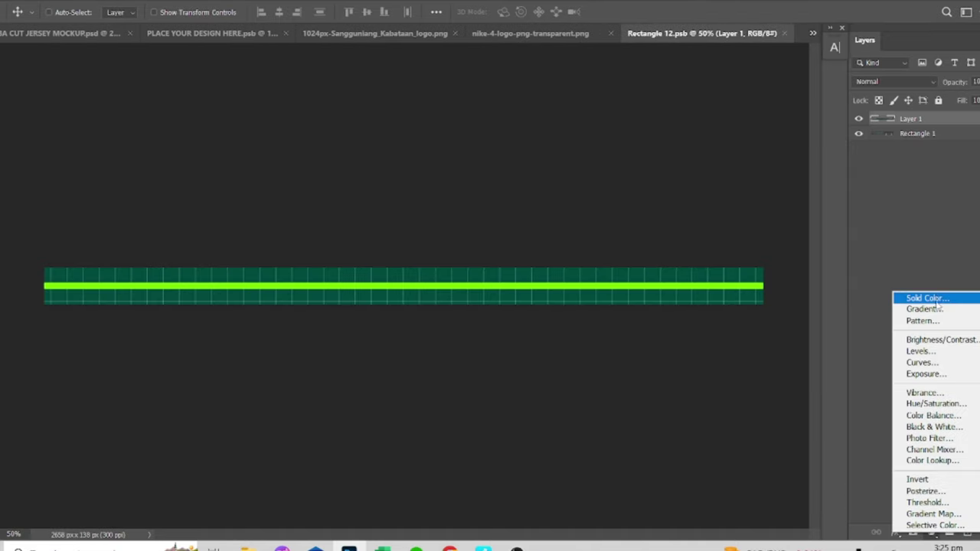
left_click(928, 299)
left_click(819, 280)
key("ctrl+s")
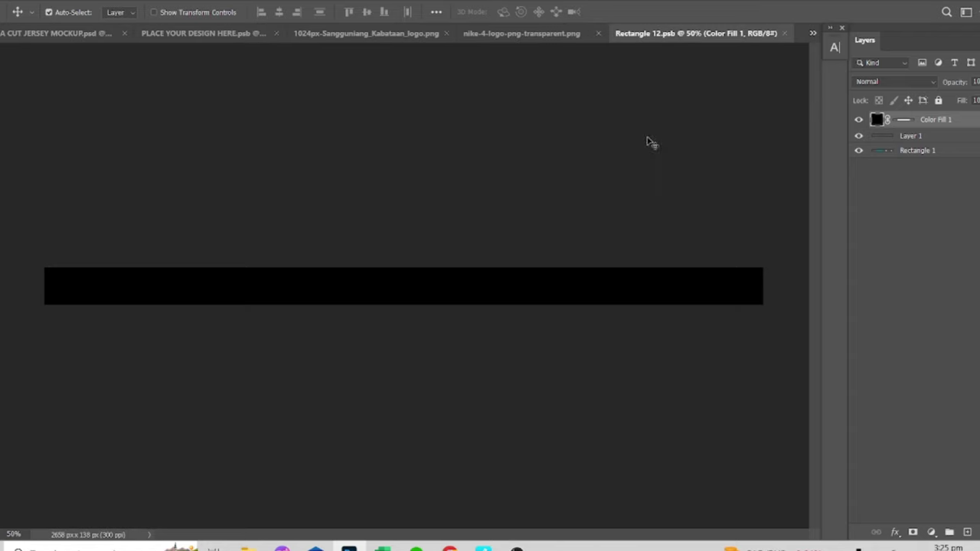
key("ctrl+w")
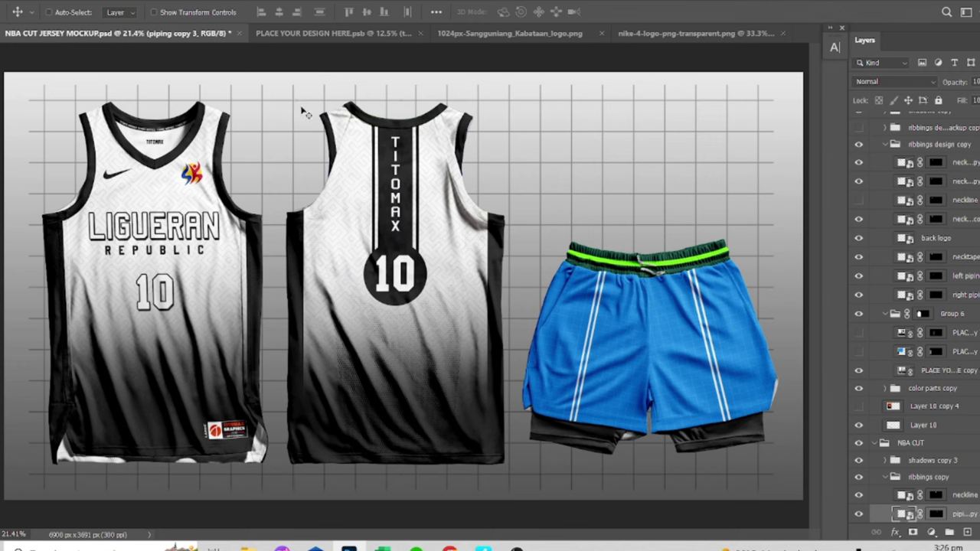
Check the Character settings and save PLACE YOUR DESIGN HERE.psb.
left_click(354, 34)
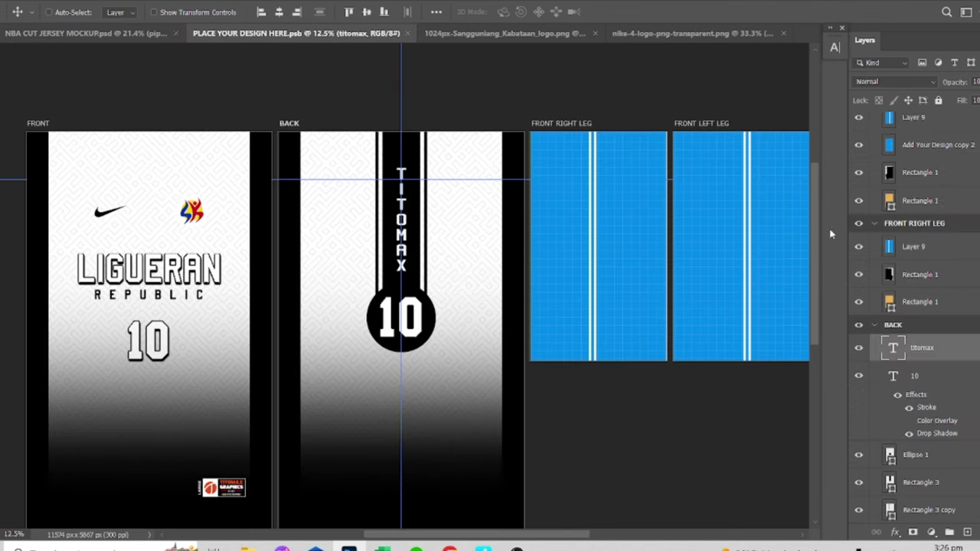
left_click(835, 48)
left_click(813, 96)
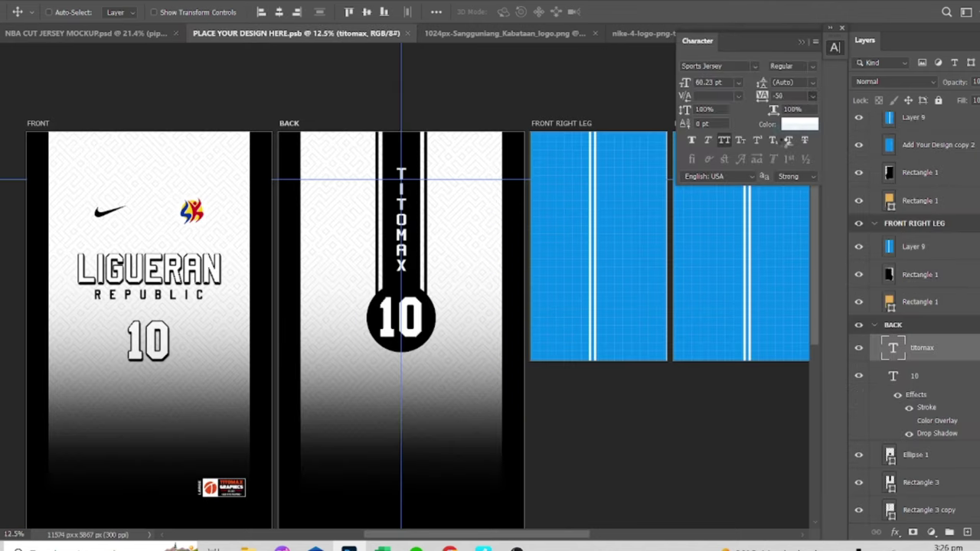
left_click(788, 148)
key("ctrl+s")
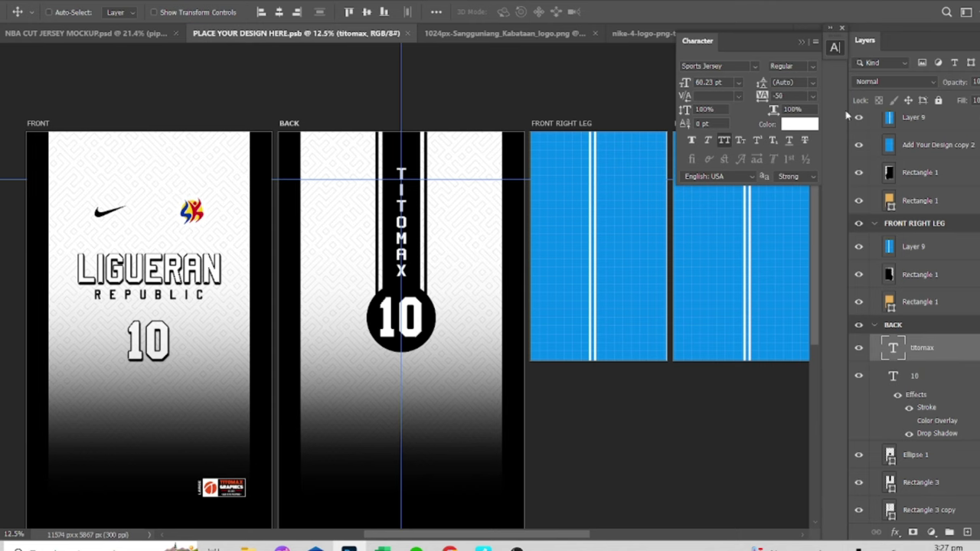
Compare the refreshed NBA CUT JERSEY MOCKUP with the template, then return to the template.
left_click(92, 33)
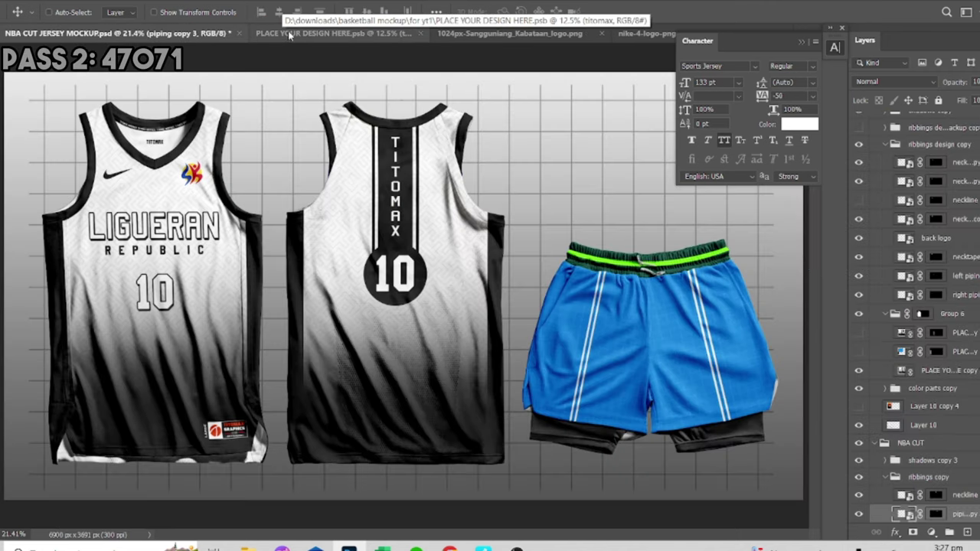
left_click(289, 33)
left_click(153, 32)
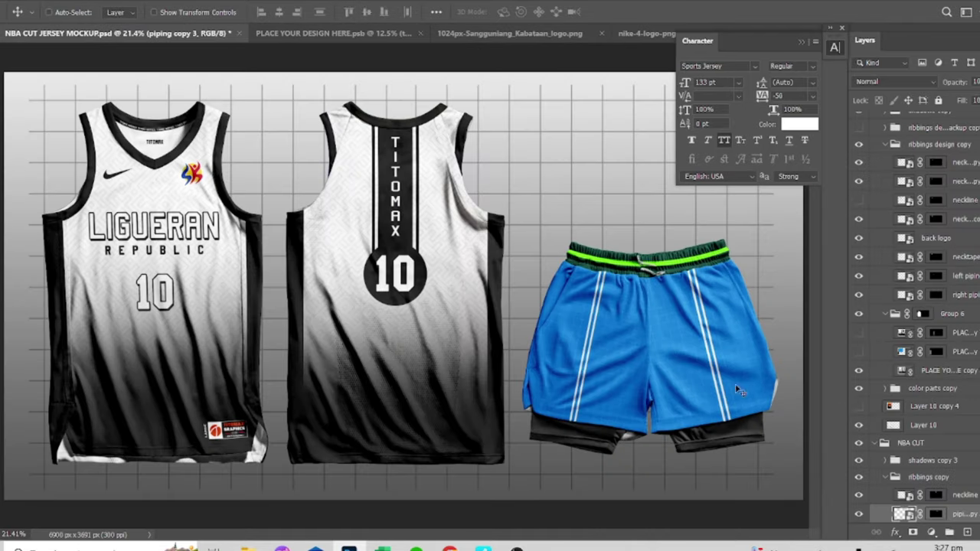
left_click(367, 32)
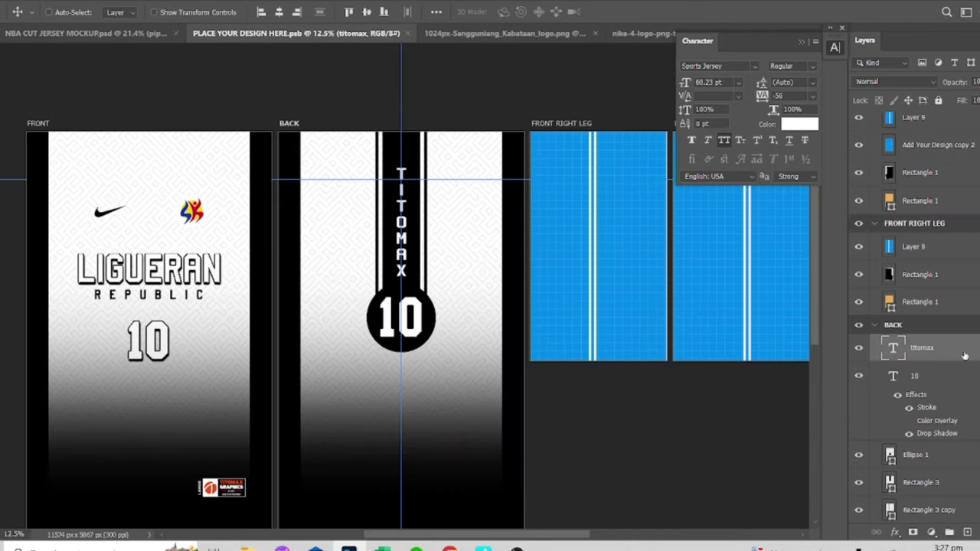
scroll(939, 409, "down", 2)
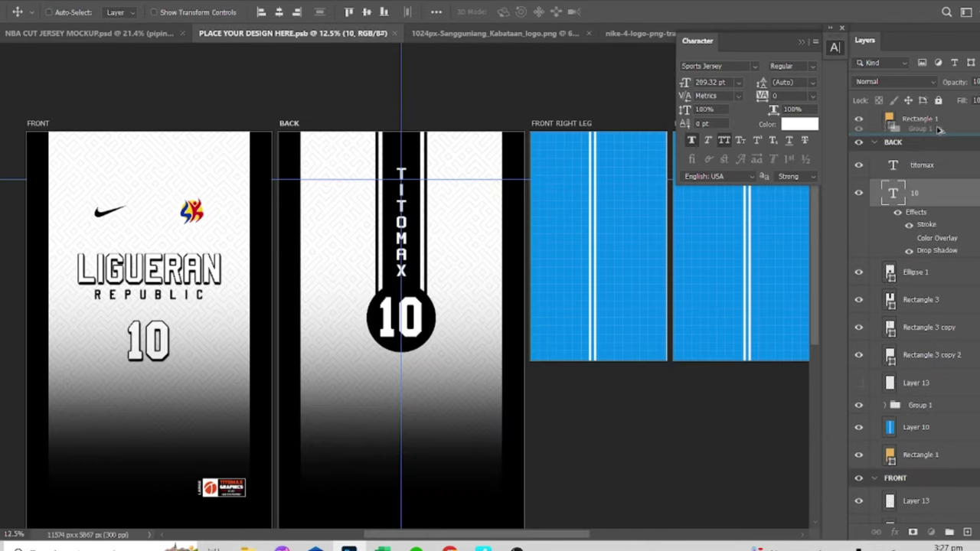
Place the gradient design group into FRONT RIGHT LEG and fit it with Free Transform.
left_click_drag(938, 130, 921, 252)
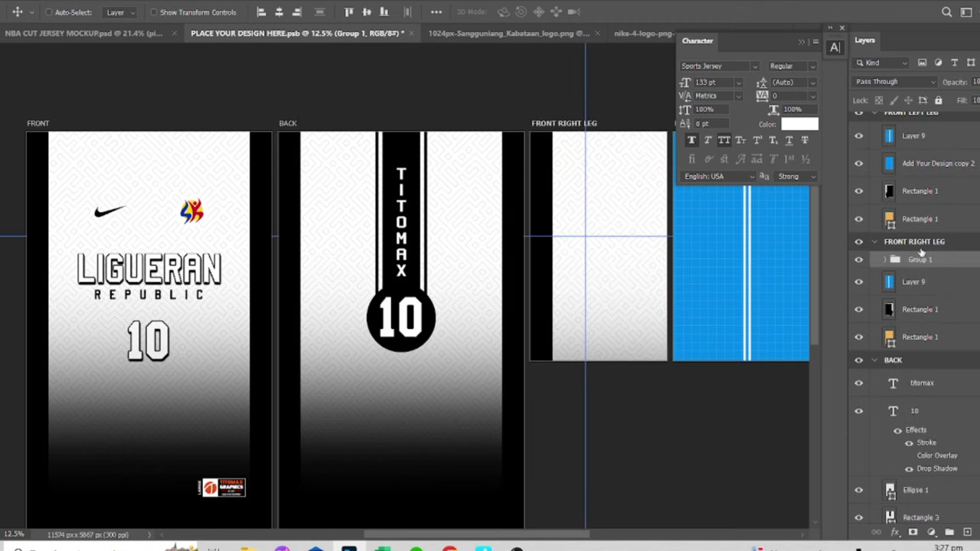
left_click(884, 260)
key("ctrl+t")
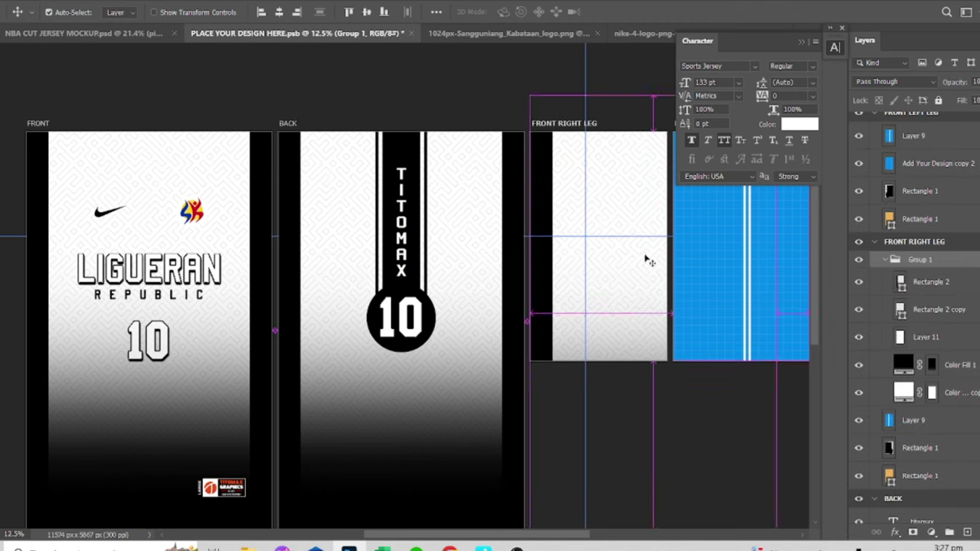
key("ctrl+minus")
mouse_move(518, 401)
left_mouse_down()
mouse_move(516, 362)
mouse_move(532, 324)
left_mouse_up()
key("ctrl+z")
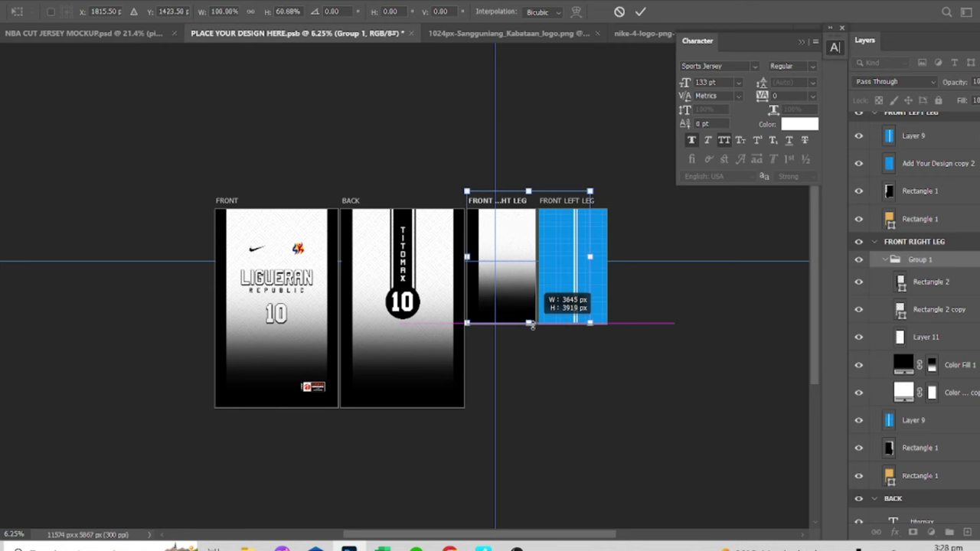
key("Return")
key("ctrl+plus")
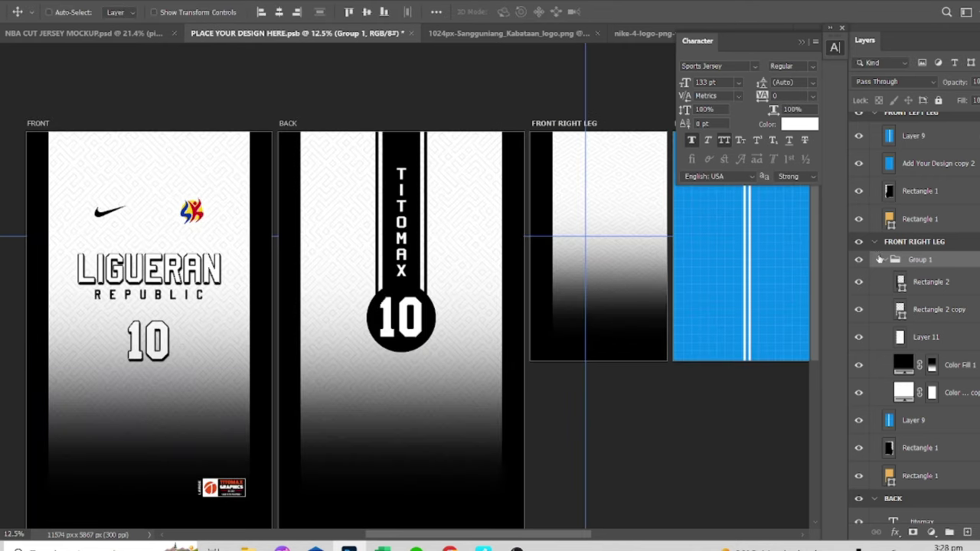
left_click(881, 260)
Copy the design into FRONT LEFT LEG and move its black trim stripe to the right edge.
left_click_drag(919, 259, 918, 126)
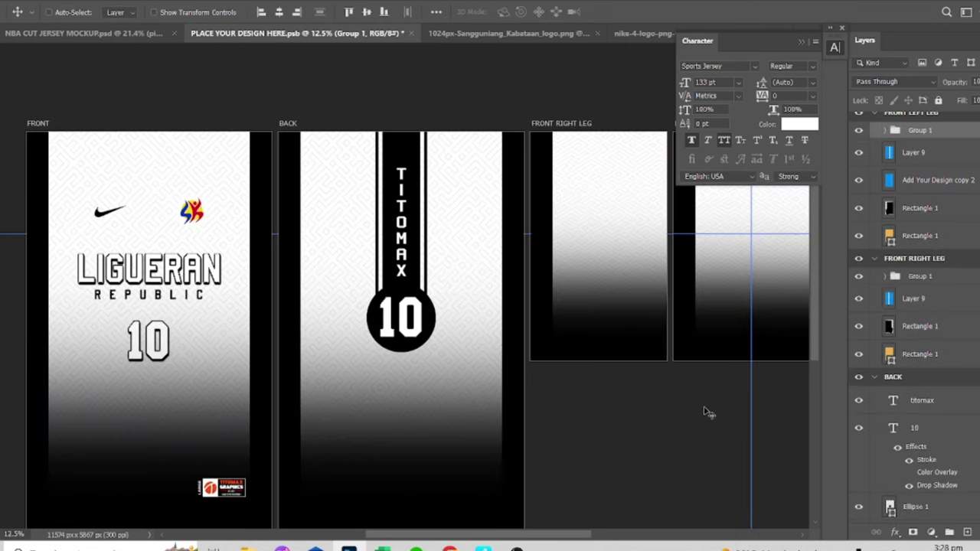
scroll(735, 329, "right", 3)
left_click(885, 131)
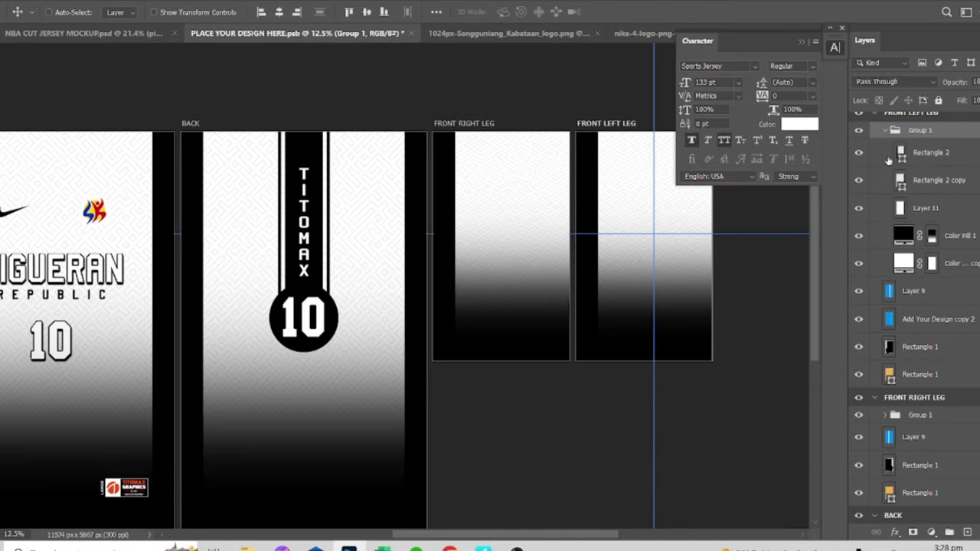
left_click(859, 153)
left_click(934, 180)
mouse_move(696, 223)
left_mouse_down()
mouse_move(622, 274)
mouse_move(653, 234)
left_mouse_up()
left_click(919, 153)
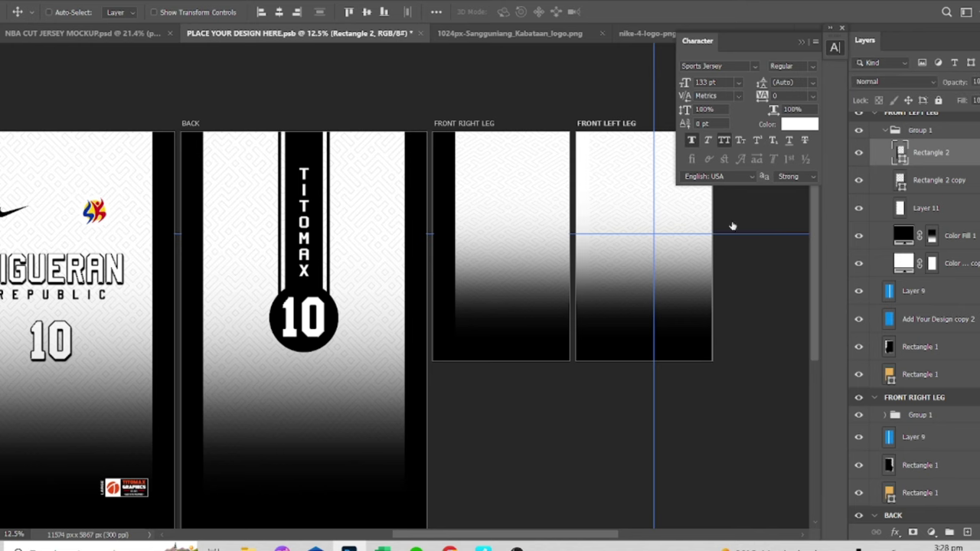
left_click_drag(588, 235, 704, 232)
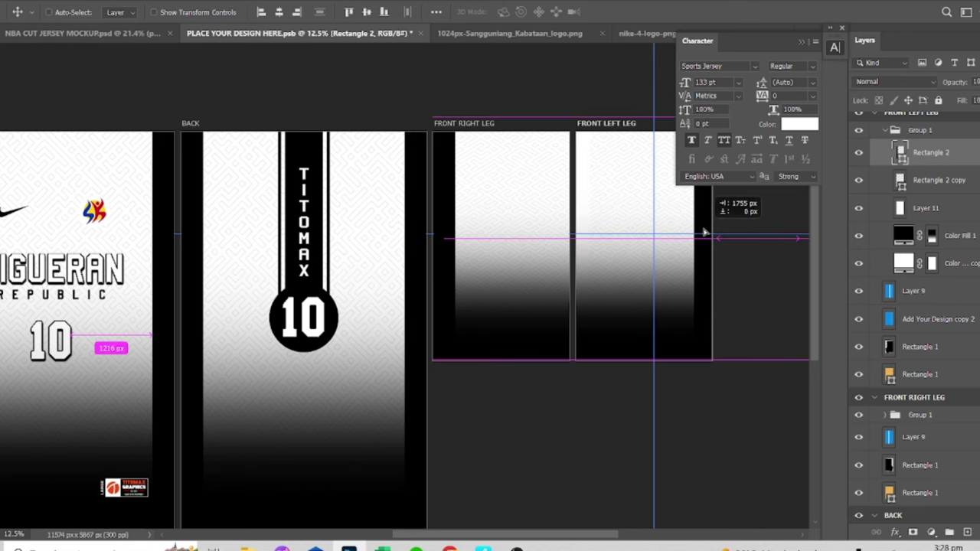
left_click_drag(705, 232, 705, 231)
scroll(792, 247, "up", 1)
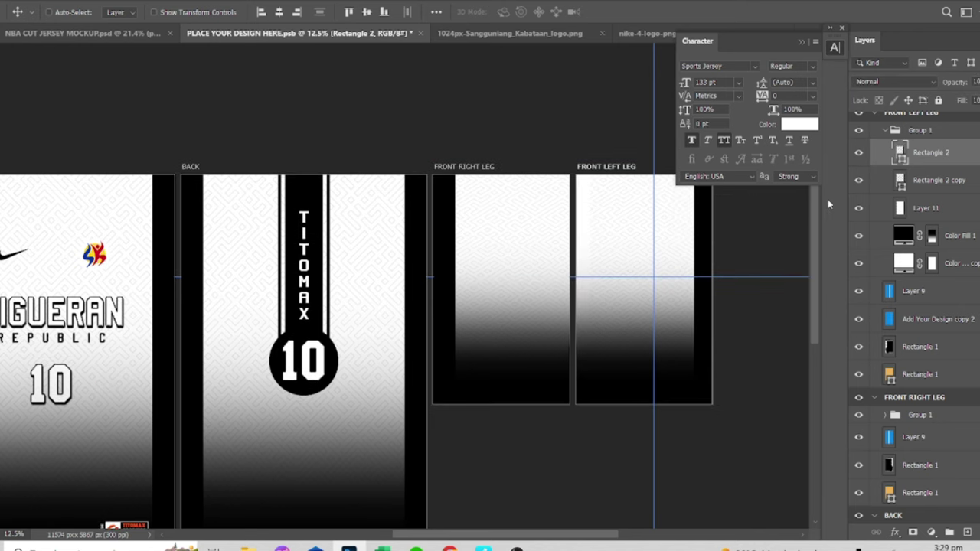
Copy the number 10 layer into the FRONT LEFT LEG group.
left_click(923, 132)
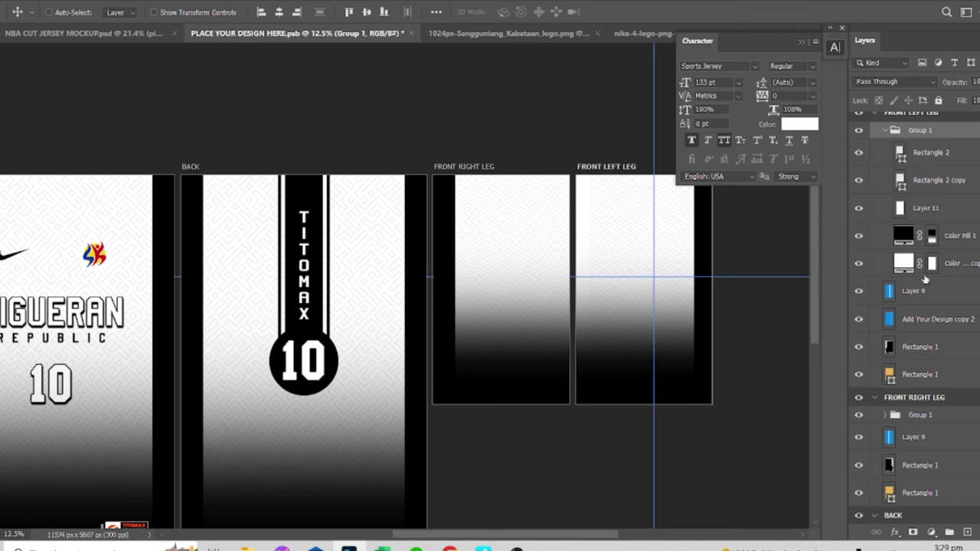
scroll(926, 291, "down", 1)
scroll(928, 313, "down", 1)
left_click(933, 345)
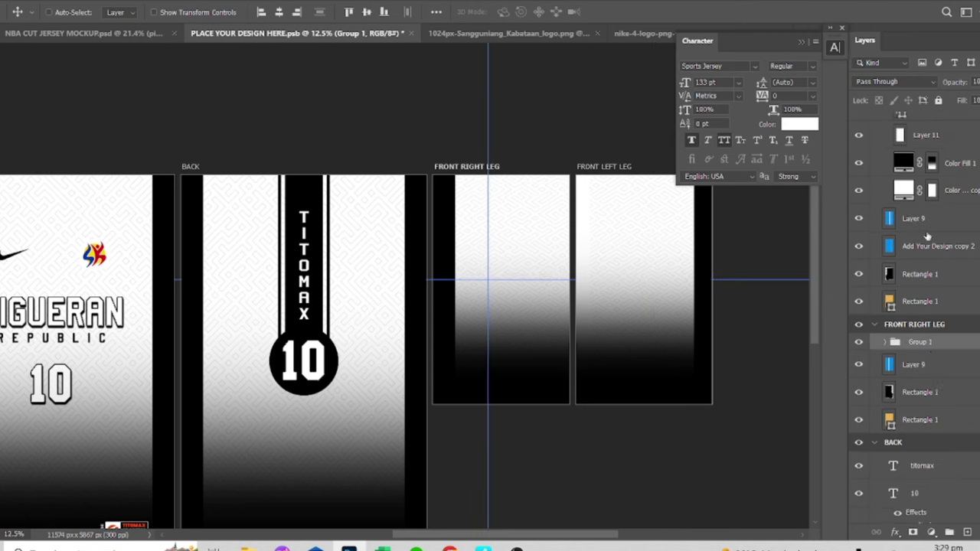
scroll(928, 237, "up", 1)
left_click(886, 137)
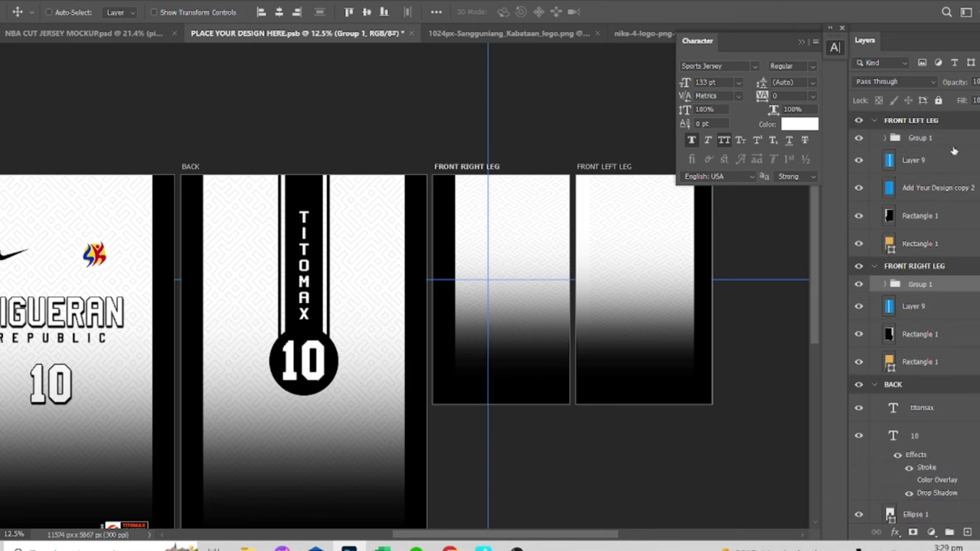
left_click_drag(913, 436, 919, 150)
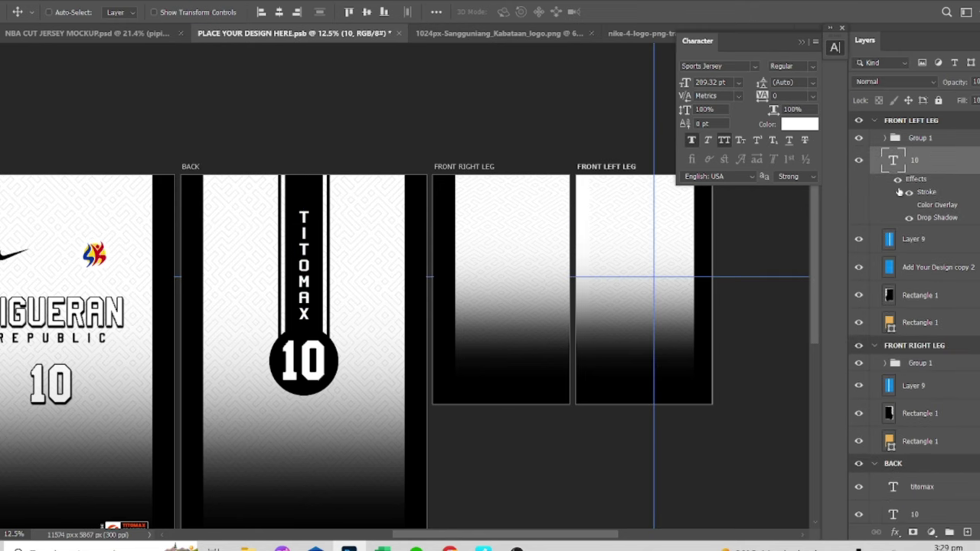
Put the 10 above the gradient design and scale it to about 76% near the leg's bottom.
left_click_drag(915, 160, 915, 131)
key("ctrl+t")
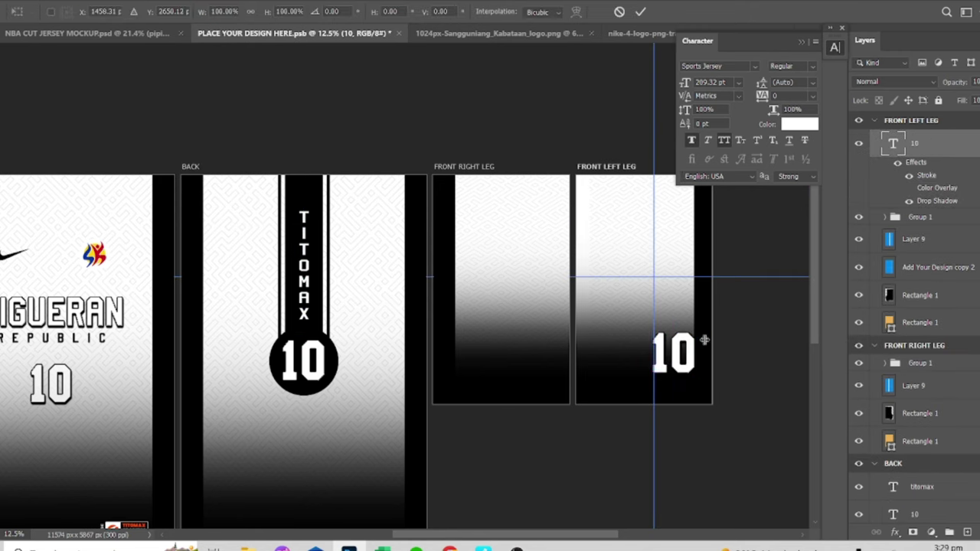
left_click_drag(703, 340, 691, 327)
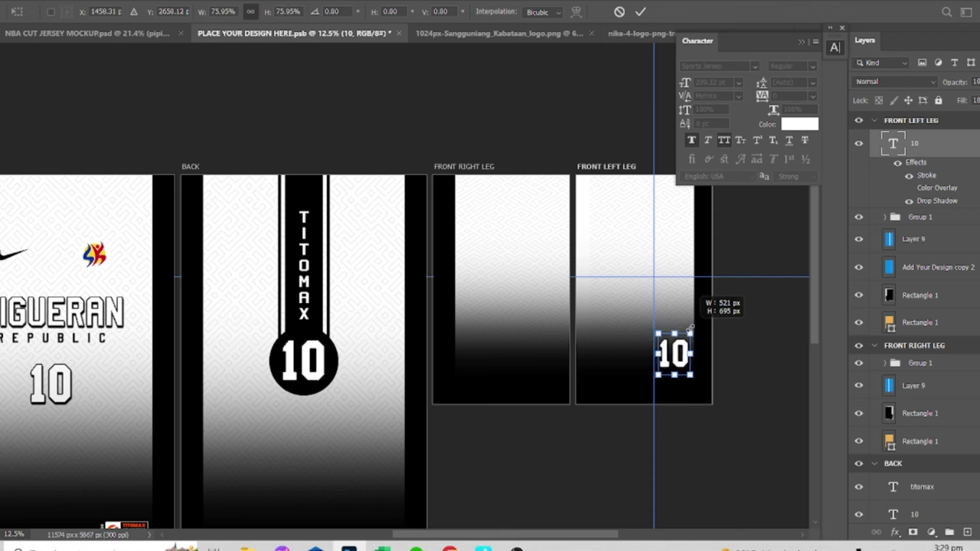
key("Return")
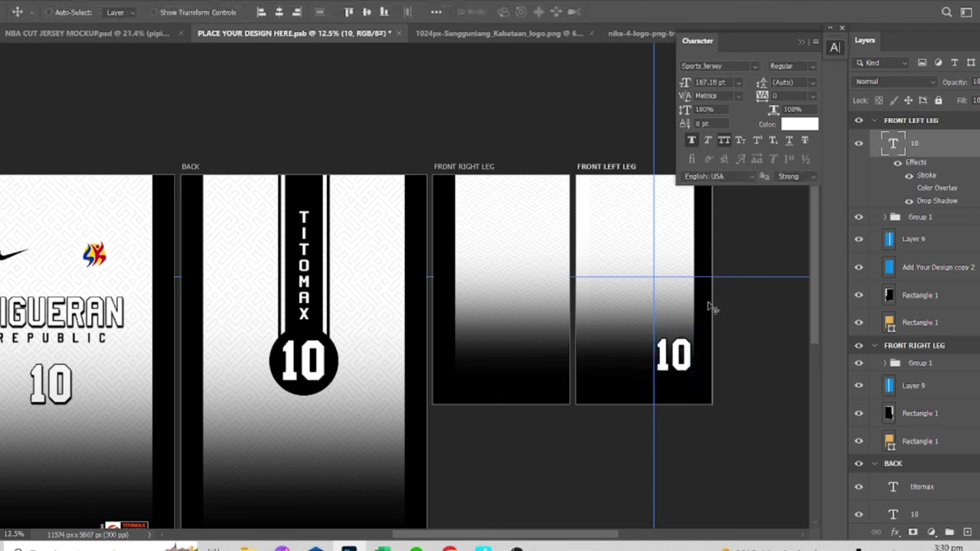
Save the template and view the updated shorts in the jersey mockup.
key("ctrl+s")
left_click(801, 43)
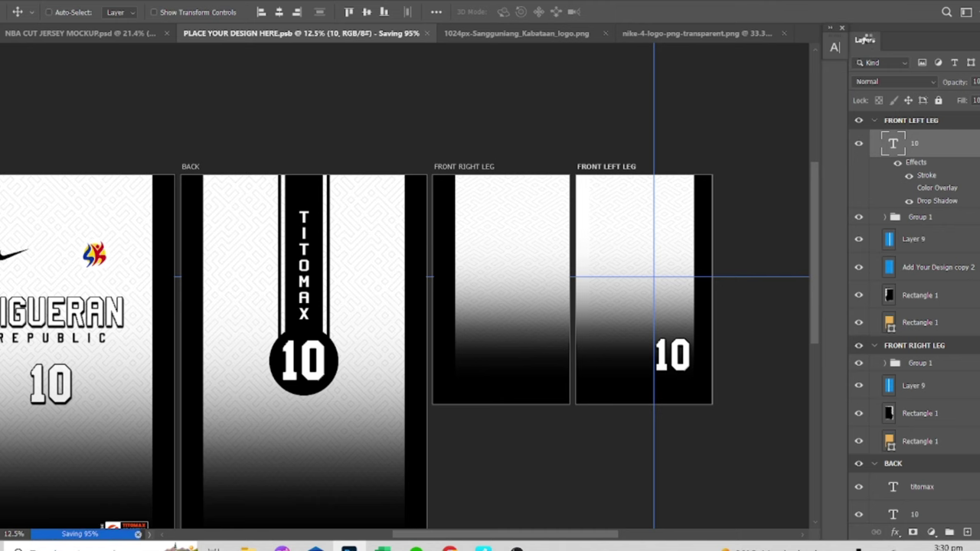
left_click(141, 42)
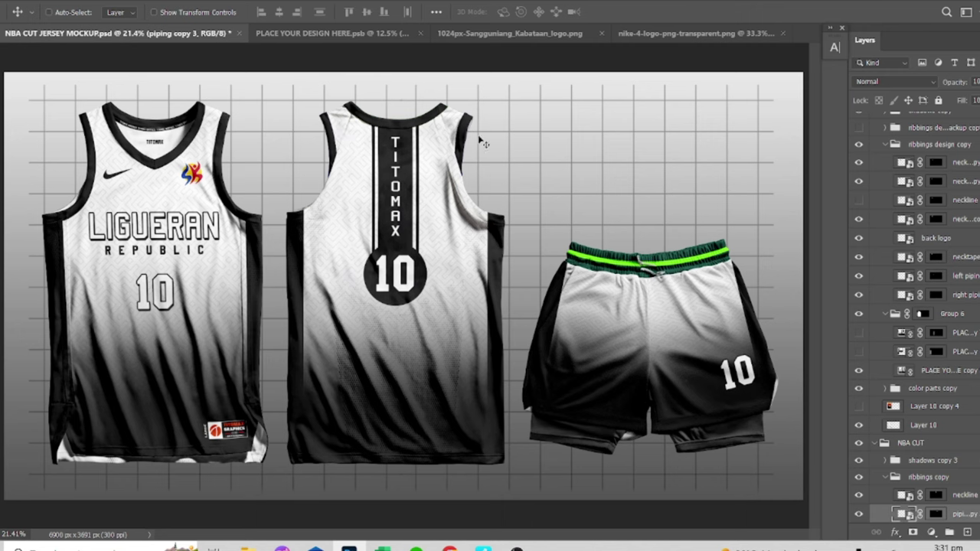
Cover the green waistband smart object with a black Solid Color fill, then save and close it.
scroll(885, 374, "down", 5)
left_click(885, 375)
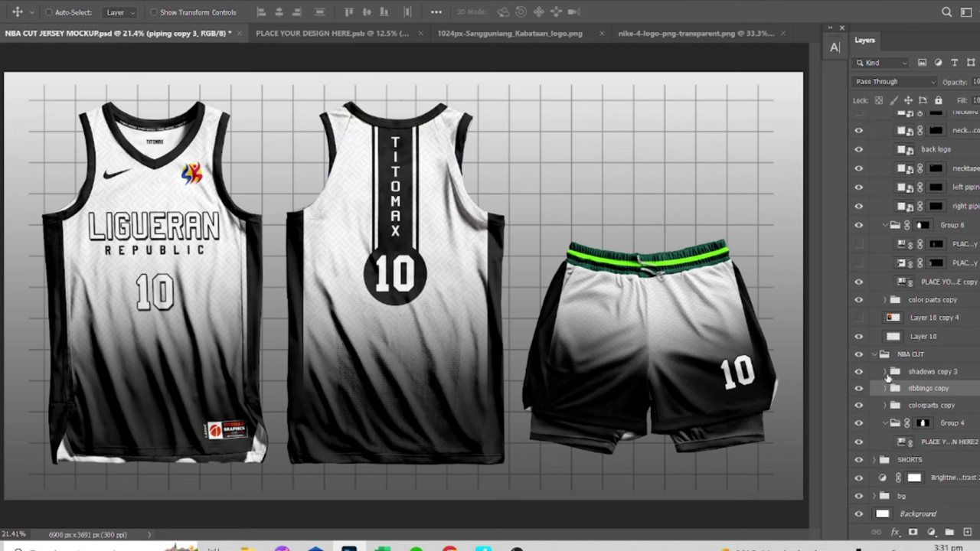
left_click(876, 341)
scroll(863, 433, "down", 1)
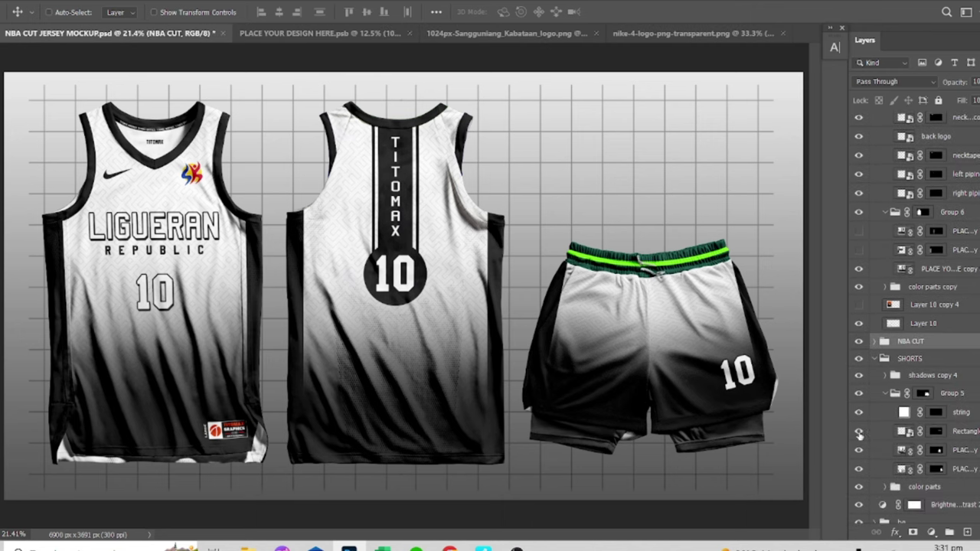
double_click(901, 431)
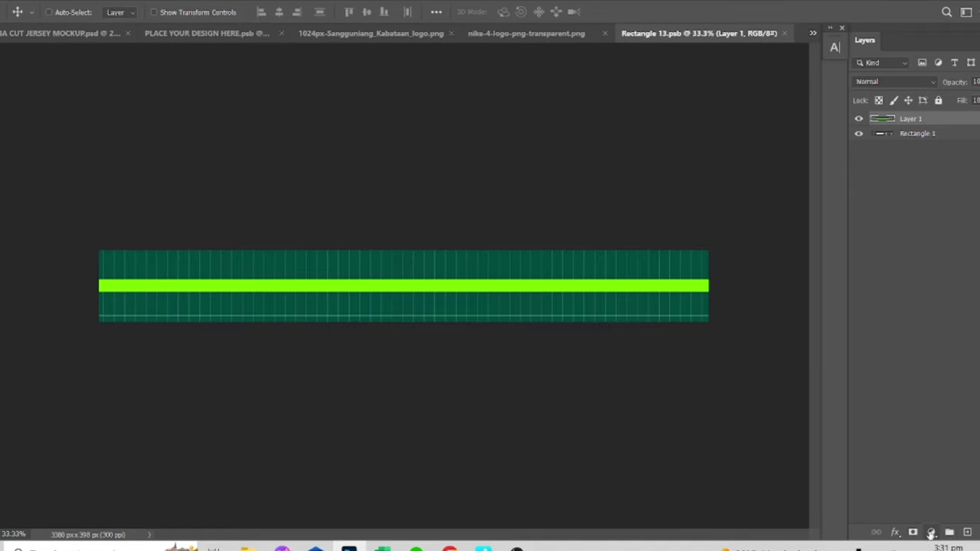
left_click(931, 532)
left_click(918, 299)
left_click(842, 280)
key("ctrl+s")
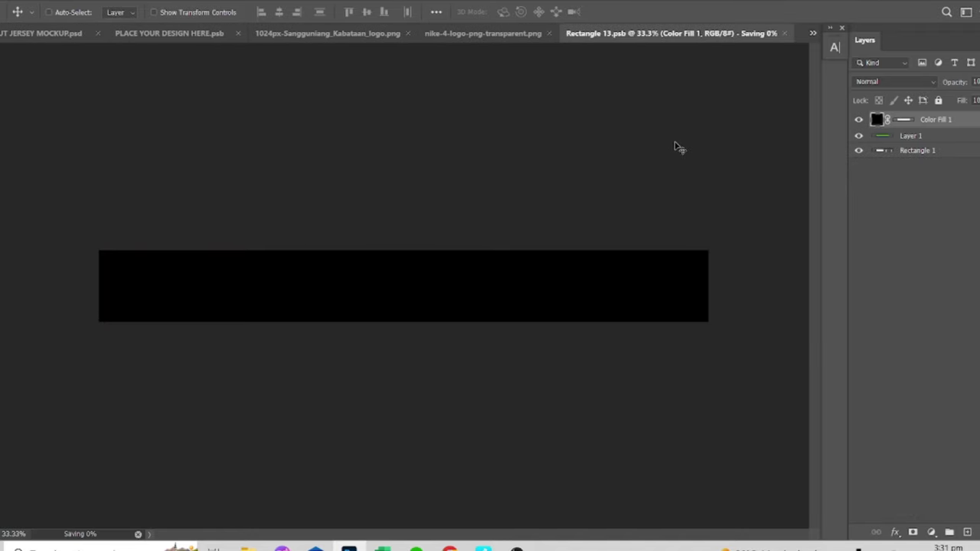
key("ctrl+w")
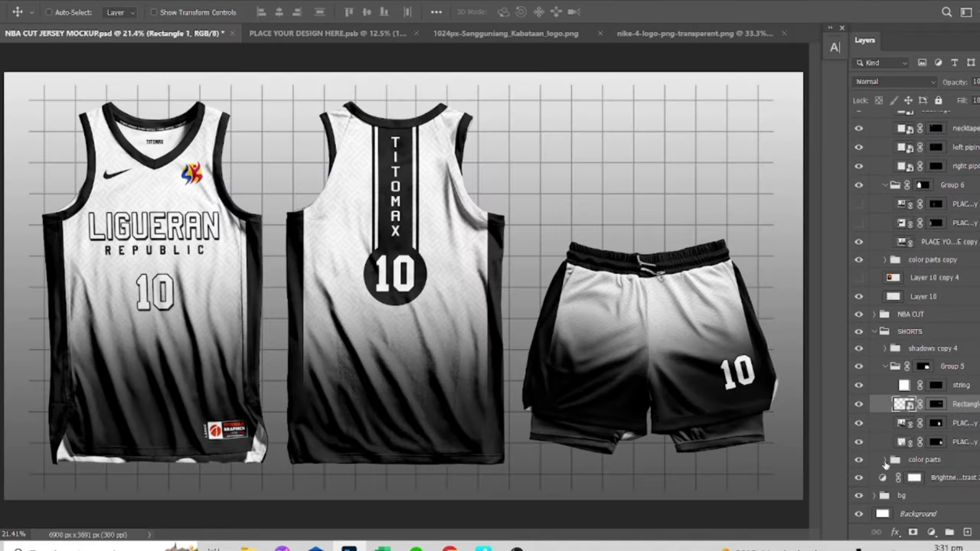
Set the shorts liner Color Fill to near-white #f1f1f1.
scroll(896, 313, "down", 5)
double_click(903, 452)
left_click(548, 289)
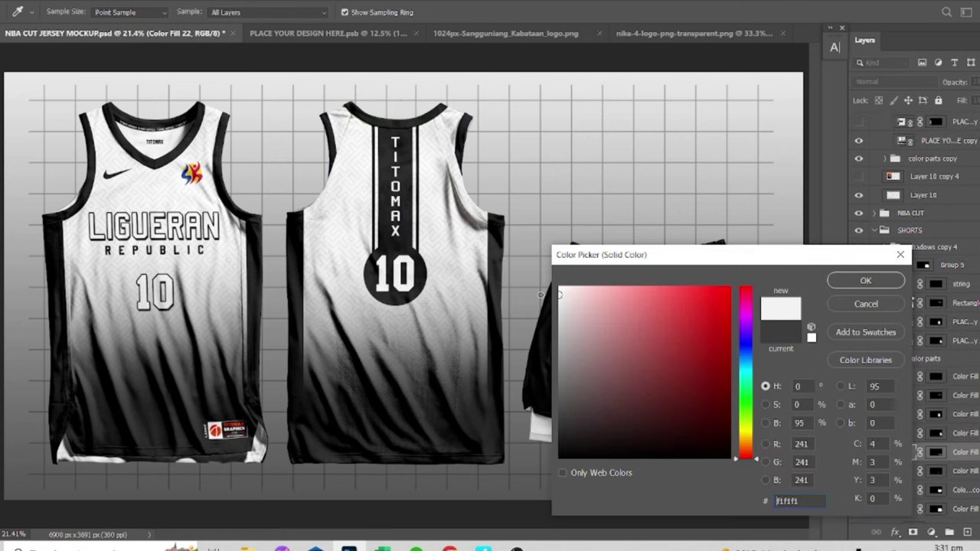
left_click_drag(628, 260, 763, 285)
key("Return")
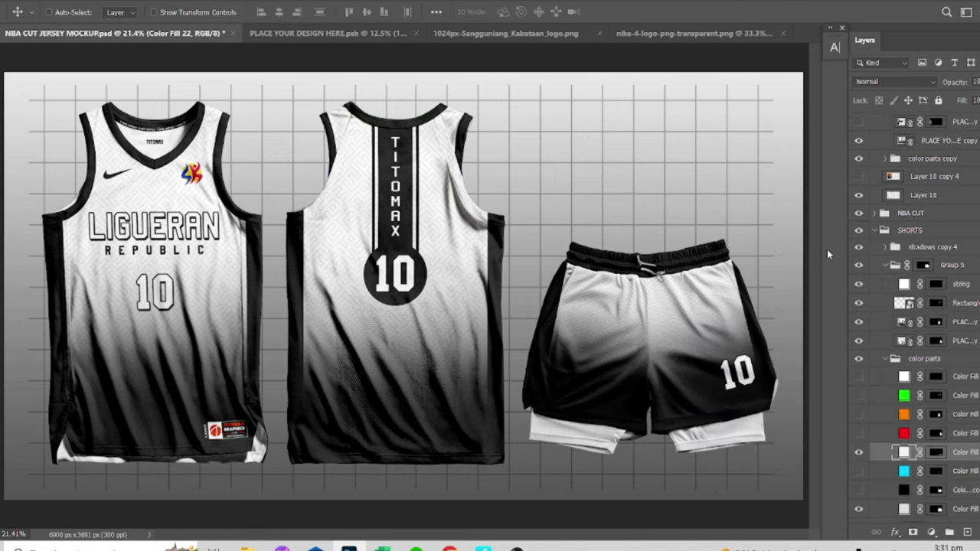